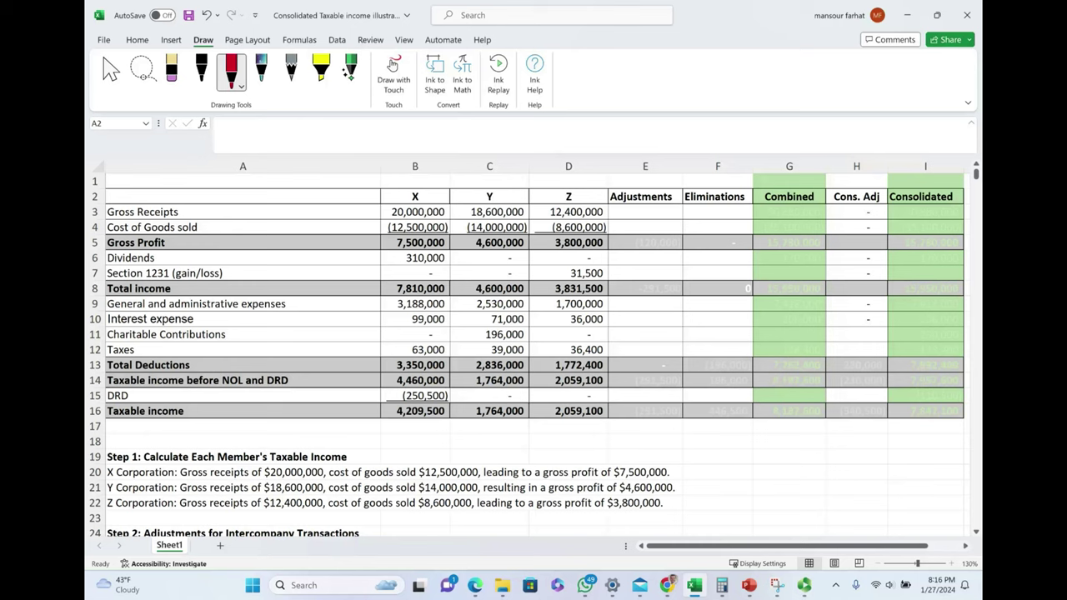
# Step: Circle the X, Y and Z column headers in red ink
pyautogui.moveTo(420, 185)
pyautogui.mouseDown()
pyautogui.moveTo(402, 198)
pyautogui.moveTo(425, 184)
pyautogui.mouseUp()
pyautogui.moveTo(500, 185)
pyautogui.mouseDown()
pyautogui.moveTo(505, 195)
pyautogui.moveTo(485, 185)
pyautogui.mouseUp()
pyautogui.moveTo(565, 187); pyautogui.dragTo(582, 188)
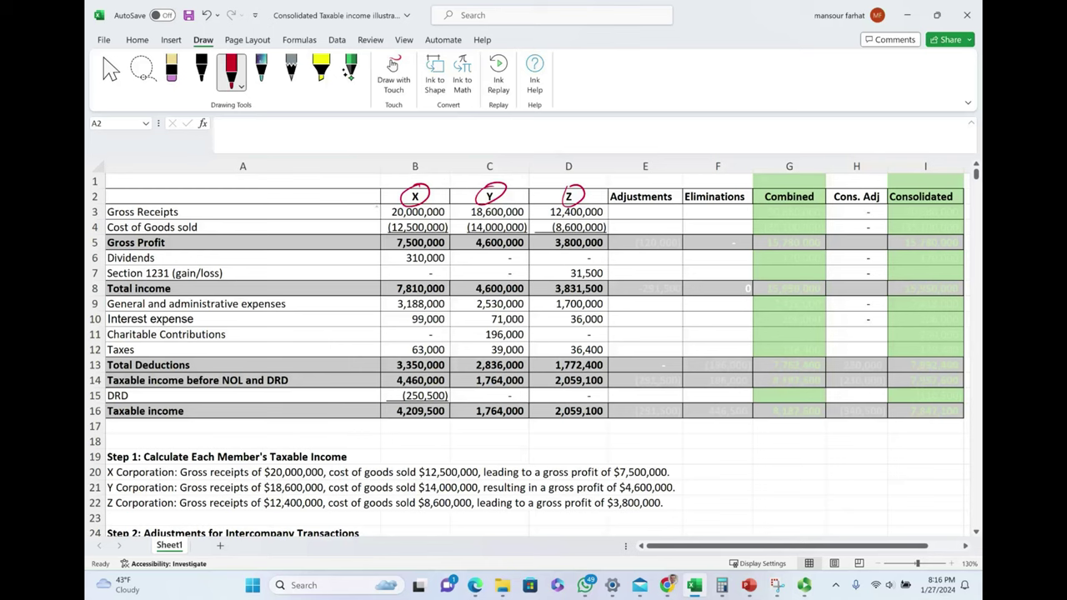
# Step: Tick X's gross receipts, cost of goods sold and gross profit in red ink, and circle its dividends figure
pyautogui.moveTo(367, 233); pyautogui.dragTo(381, 226)
pyautogui.moveTo(426, 250)
pyautogui.mouseDown()
pyautogui.moveTo(430, 266)
pyautogui.moveTo(417, 250)
pyautogui.mouseUp()
pyautogui.moveTo(714, 469); pyautogui.dragTo(707, 502)
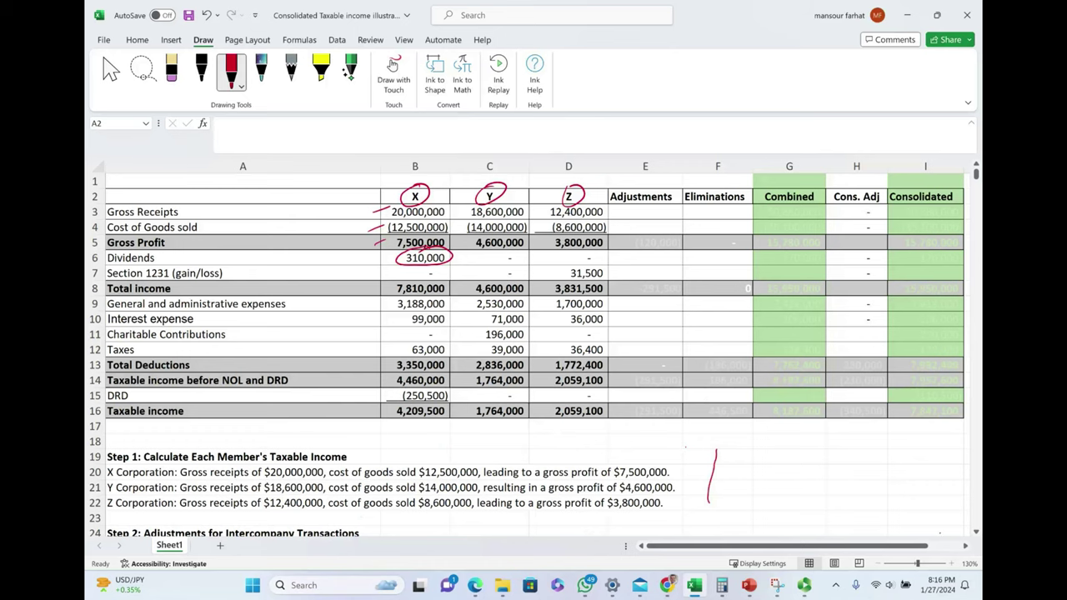
# Step: Circle the $140,000 amount in the Step 2 dividends note in red ink
pyautogui.scroll(-4, 975, 537)
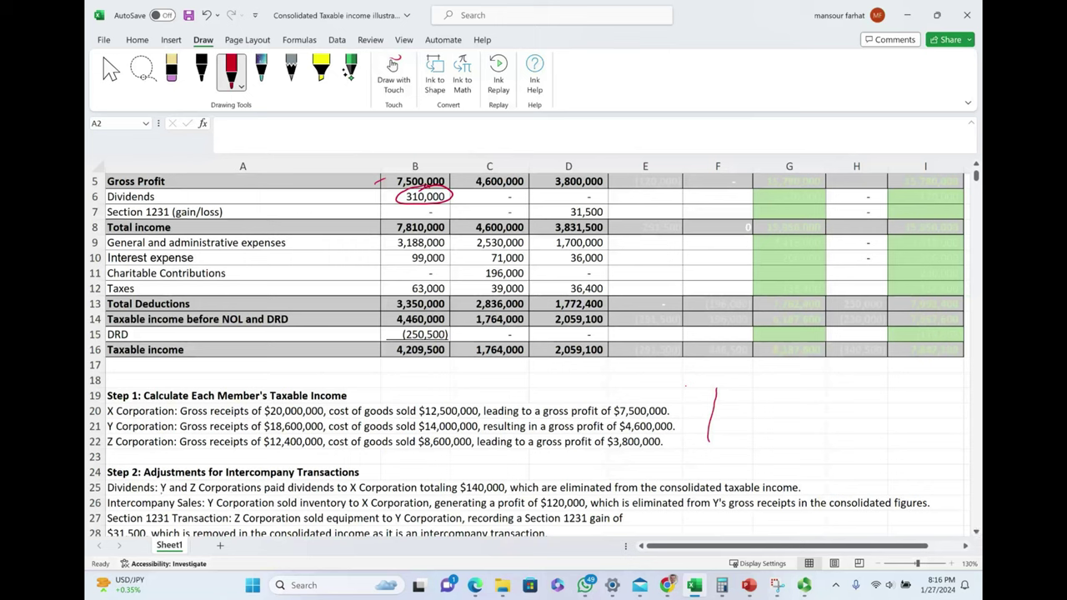
pyautogui.moveTo(487, 474)
pyautogui.mouseDown()
pyautogui.moveTo(459, 494)
pyautogui.moveTo(473, 476)
pyautogui.mouseUp()
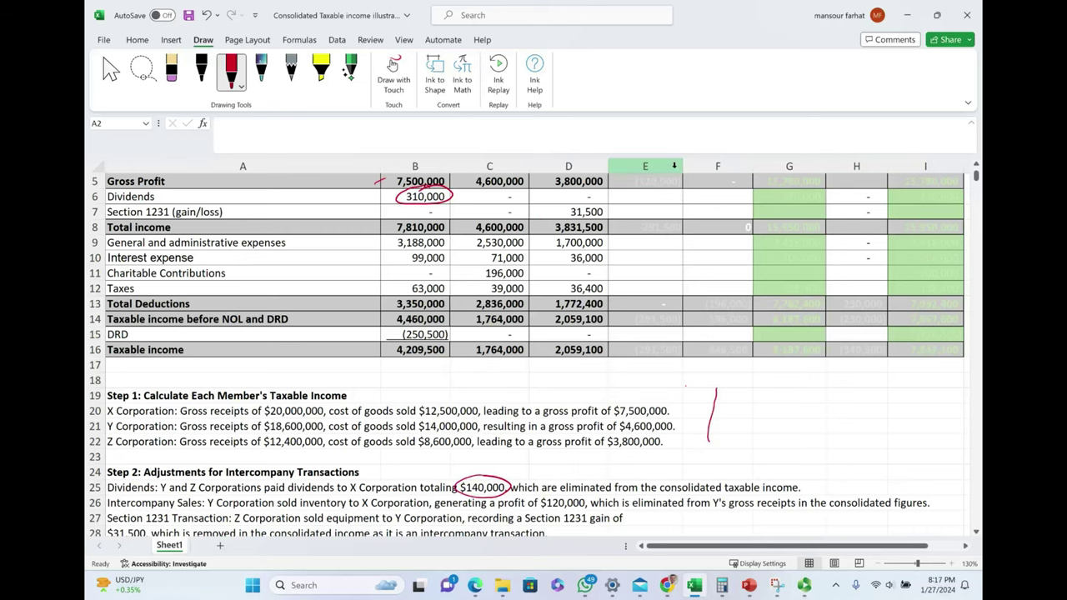
pyautogui.scroll(1, 976, 167)
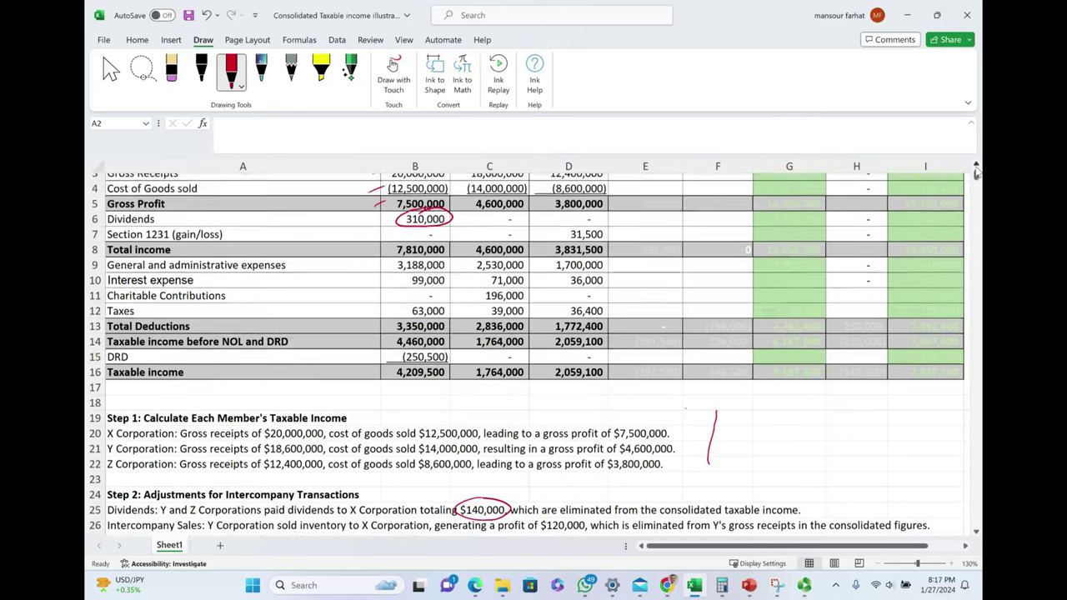
# Step: Draw two red lines out from X's dividends figure and handwrite 140,000 and 170,000 beside them, circling the Y header again
pyautogui.moveTo(352, 243); pyautogui.dragTo(405, 242)
pyautogui.moveTo(279, 223); pyautogui.dragTo(277, 239)
pyautogui.moveTo(297, 225); pyautogui.dragTo(293, 226)
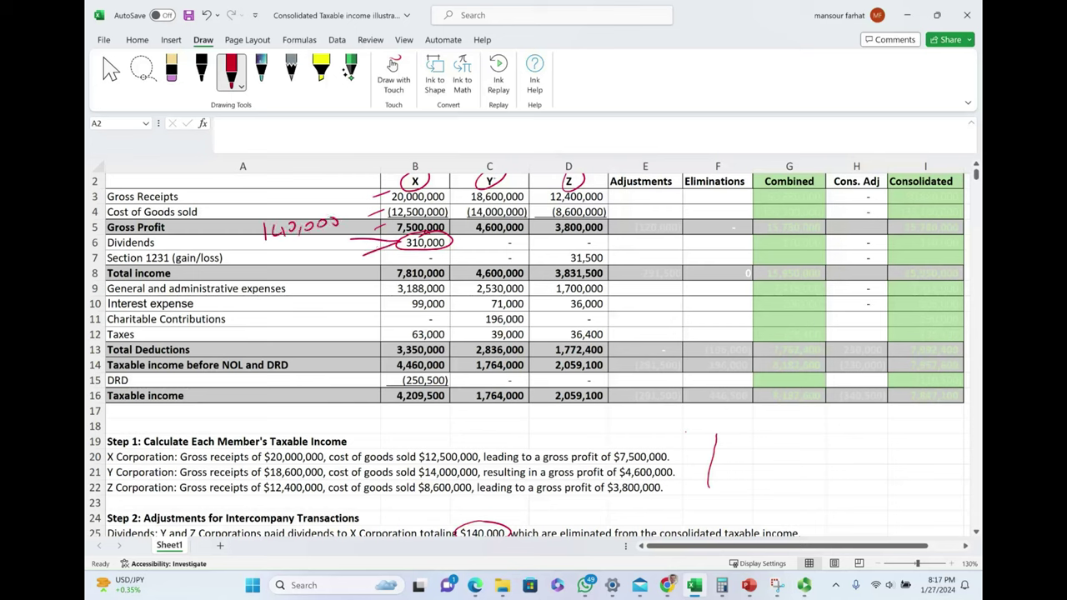
pyautogui.moveTo(499, 175)
pyautogui.mouseDown()
pyautogui.moveTo(483, 187)
pyautogui.moveTo(492, 173)
pyautogui.mouseUp()
pyautogui.moveTo(268, 244); pyautogui.dragTo(268, 263)
pyautogui.moveTo(275, 245)
pyautogui.mouseDown()
pyautogui.moveTo(281, 261)
pyautogui.moveTo(298, 242)
pyautogui.moveTo(311, 259)
pyautogui.mouseUp()
pyautogui.moveTo(323, 240); pyautogui.dragTo(322, 240)
pyautogui.moveTo(332, 239); pyautogui.dragTo(332, 240)
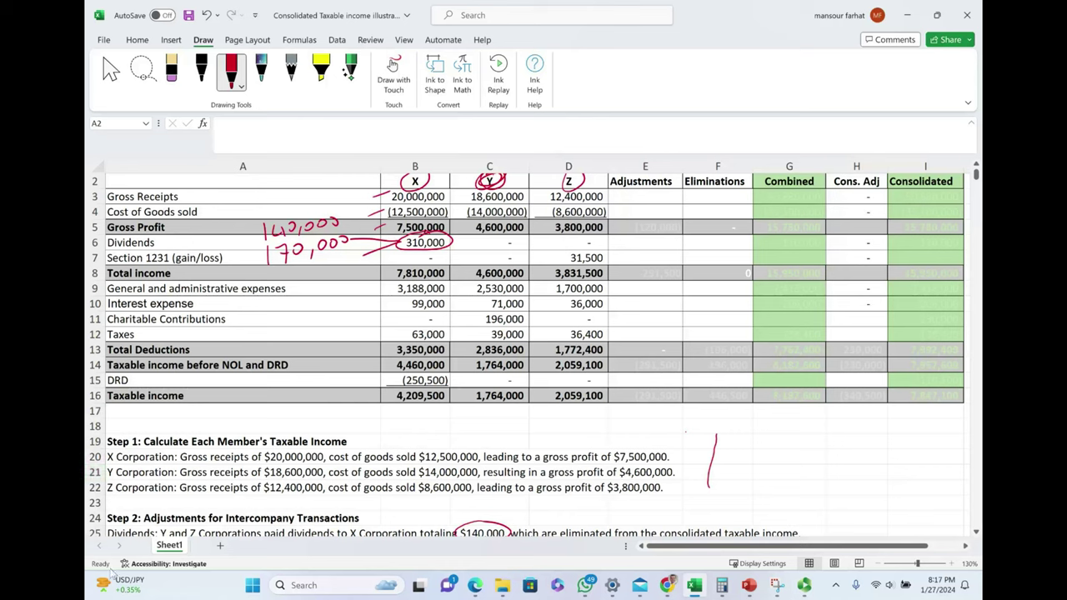
# Step: Draw red arrows pointing at X's total income, expenses, taxes, total deductions and taxable income before NOL and DRD
pyautogui.moveTo(368, 274); pyautogui.dragTo(386, 273)
pyautogui.moveTo(379, 268); pyautogui.dragTo(379, 277)
pyautogui.moveTo(378, 304)
pyautogui.mouseDown()
pyautogui.moveTo(401, 304)
pyautogui.moveTo(403, 334)
pyautogui.mouseUp()
pyautogui.moveTo(398, 329); pyautogui.dragTo(392, 349)
pyautogui.moveTo(378, 358); pyautogui.dragTo(390, 363)
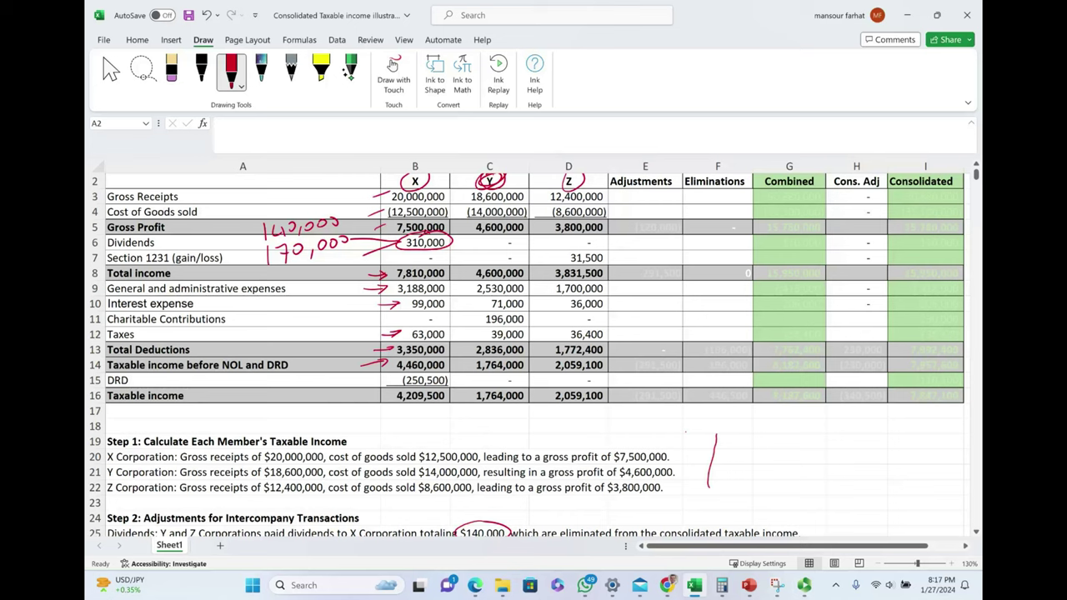
# Step: Circle the DRD row label in red ink
pyautogui.moveTo(404, 375)
pyautogui.mouseDown()
pyautogui.moveTo(450, 386)
pyautogui.moveTo(421, 371)
pyautogui.mouseUp()
pyautogui.click(429, 388)
pyautogui.moveTo(122, 370)
pyautogui.mouseDown()
pyautogui.moveTo(115, 390)
pyautogui.moveTo(125, 370)
pyautogui.mouseUp()
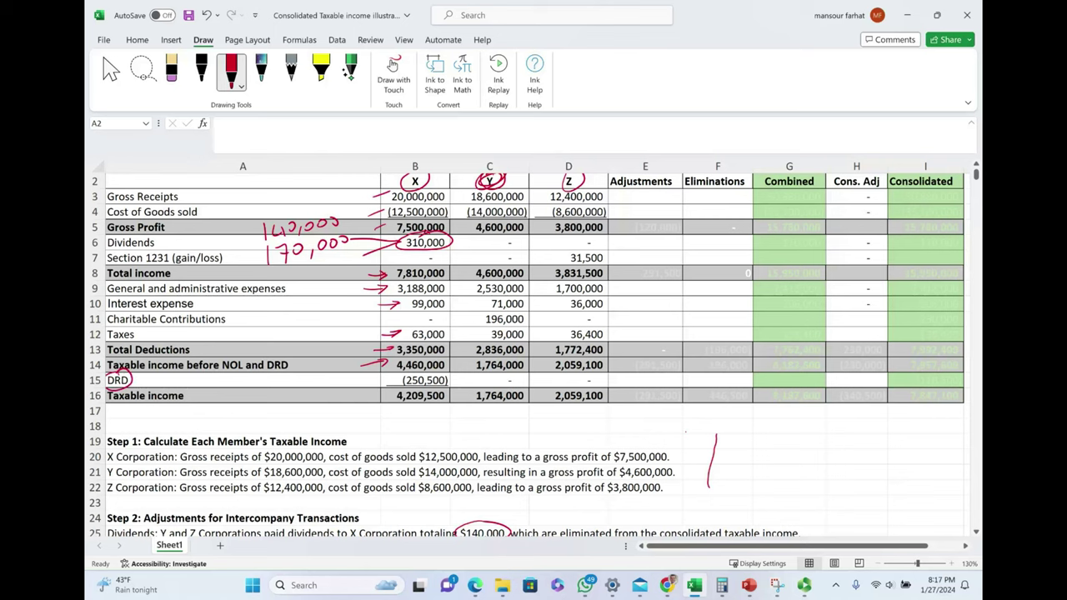
# Step: Remove most red ink marks beside X's figures and the circles on the Y and Z headers
pyautogui.moveTo(396, 265)
pyautogui.mouseDown()
pyautogui.moveTo(375, 362)
pyautogui.moveTo(383, 269)
pyautogui.moveTo(371, 377)
pyautogui.moveTo(323, 223)
pyautogui.moveTo(281, 292)
pyautogui.moveTo(321, 241)
pyautogui.moveTo(308, 251)
pyautogui.moveTo(378, 336)
pyautogui.mouseUp()
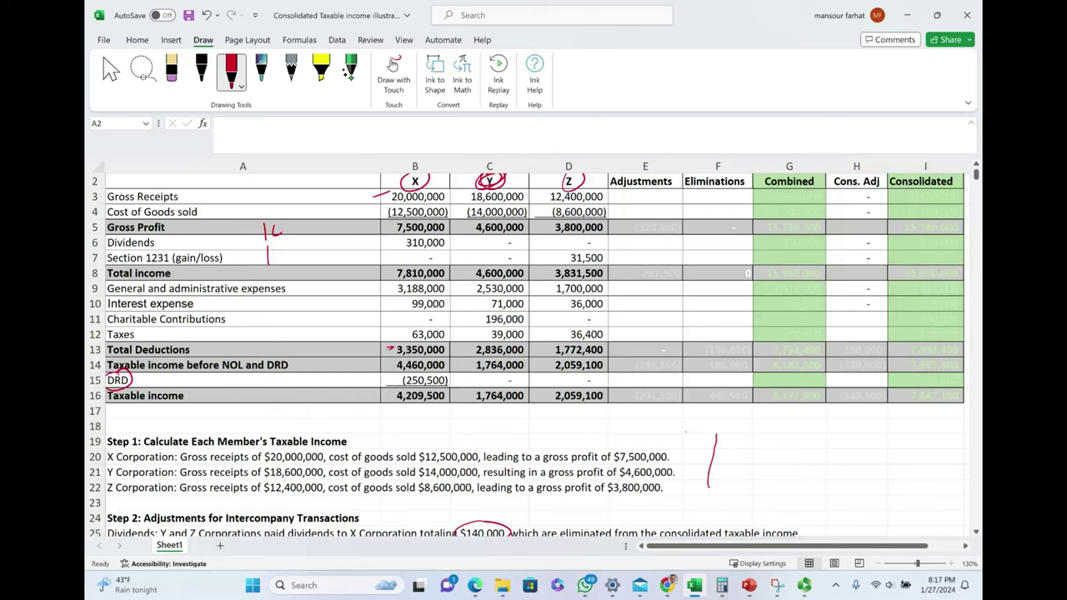
pyautogui.moveTo(479, 179); pyautogui.dragTo(505, 182)
pyautogui.click(569, 166)
# Step: Go through Y's figures in column C, from gross receipts through deductions to taxable income, without changing any cell
pyautogui.click(489, 165)
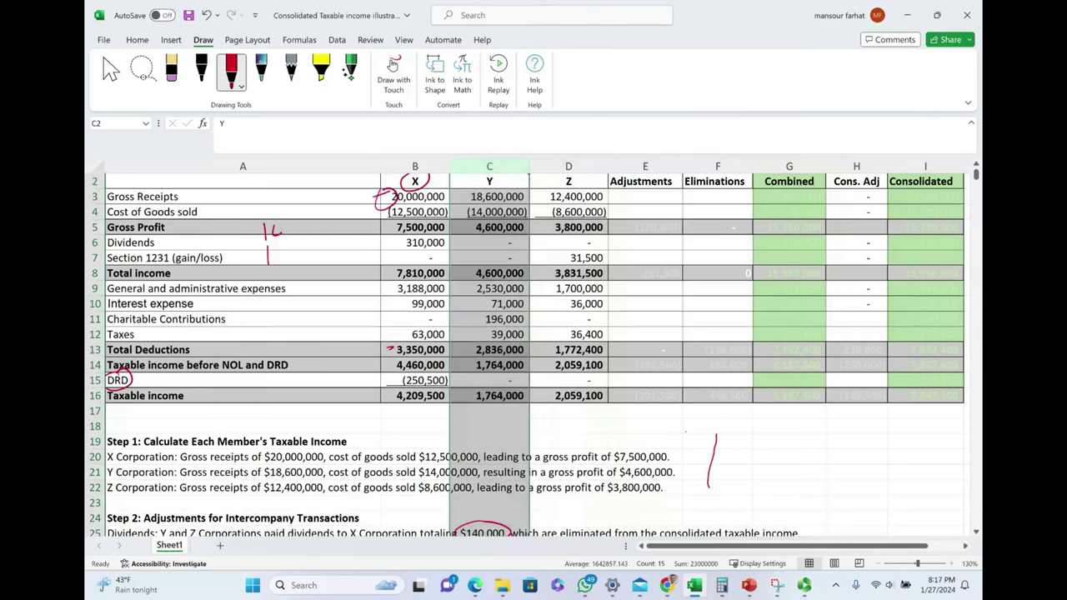
pyautogui.click(498, 211)
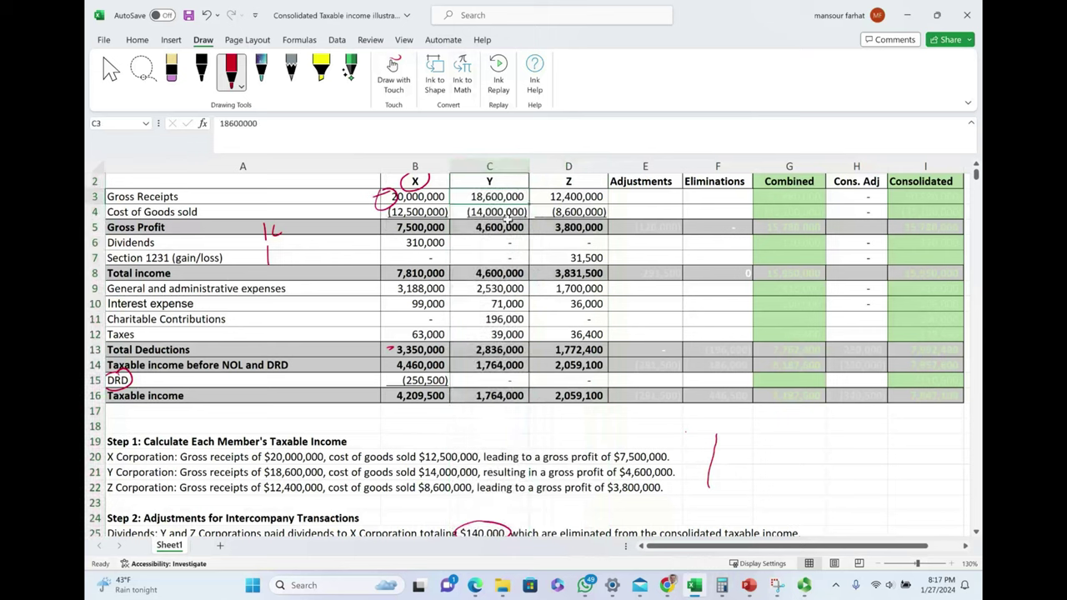
pyautogui.click(507, 226)
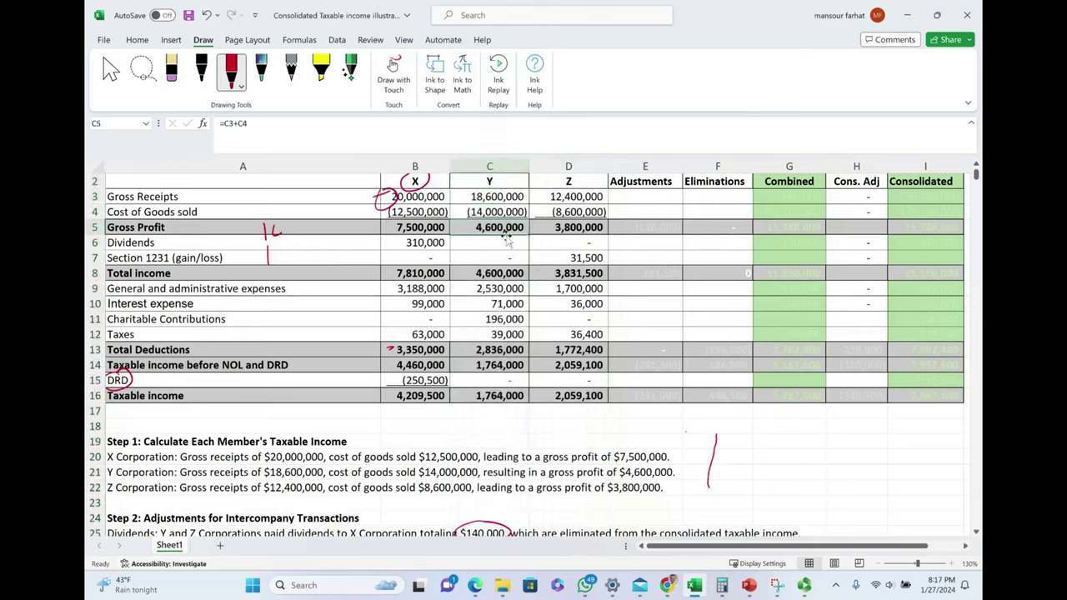
pyautogui.click(515, 289)
pyautogui.click(512, 304)
pyautogui.click(517, 319)
pyautogui.moveTo(500, 313); pyautogui.dragTo(501, 328)
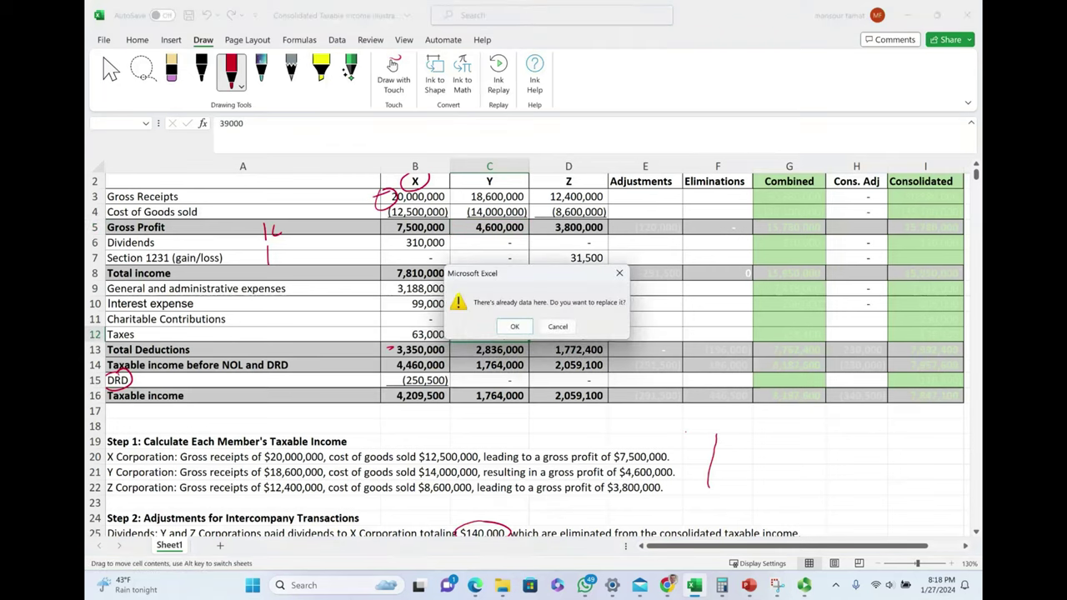
pyautogui.click(557, 326)
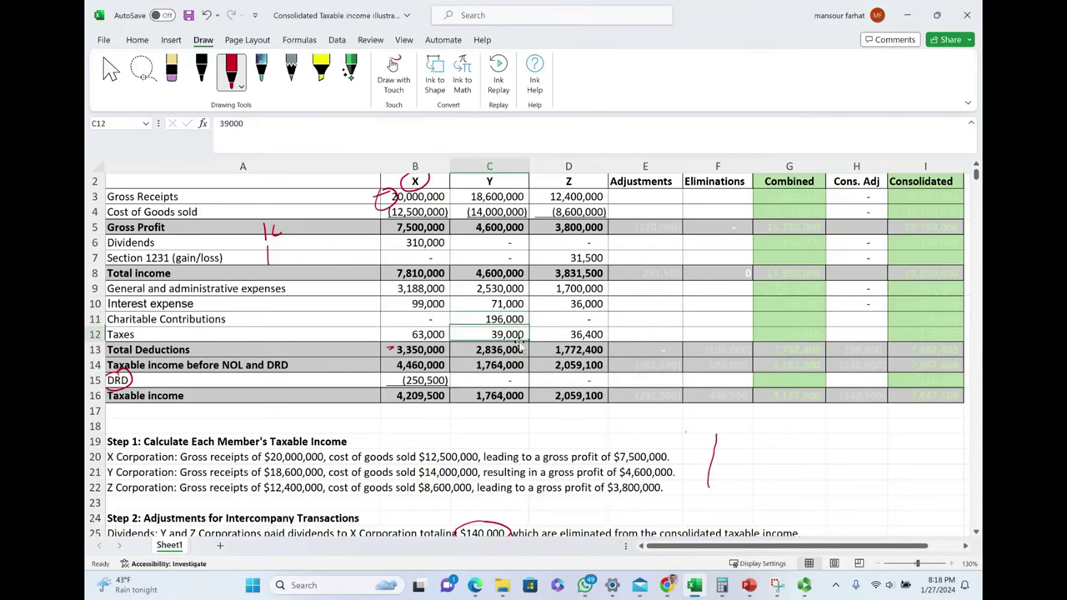
pyautogui.click(512, 398)
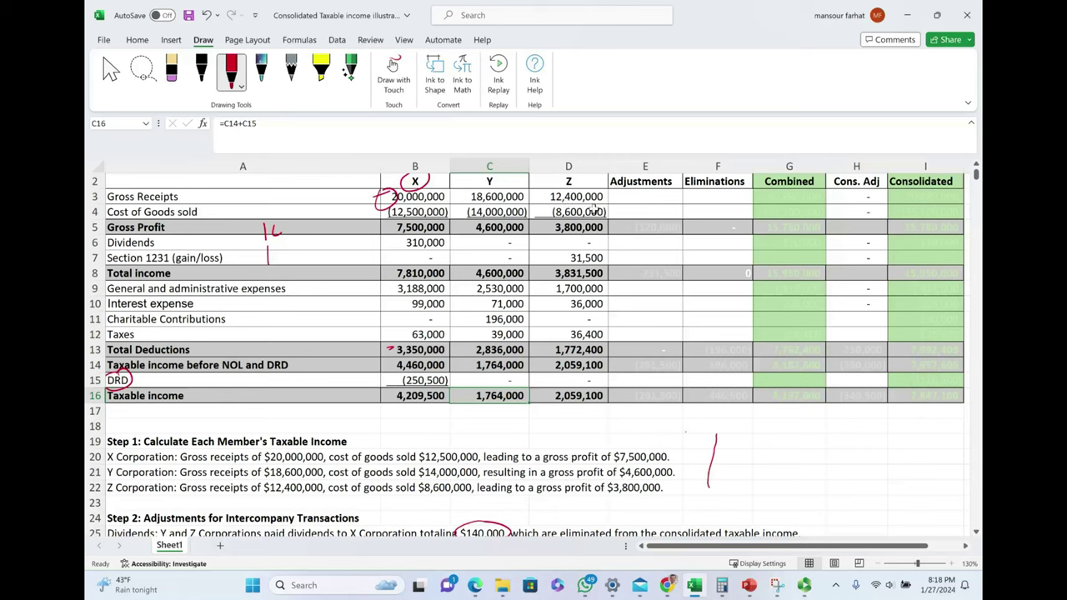
# Step: Go through Z's figures in column D, from cost of goods sold and Section 1231 gain to charitable contributions
pyautogui.click(593, 209)
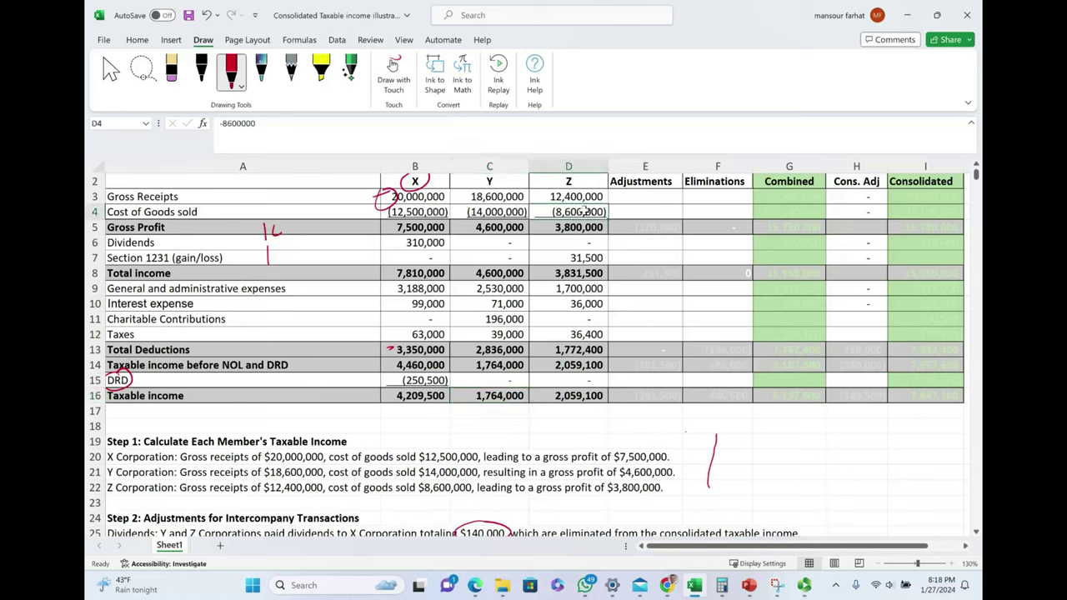
pyautogui.click(594, 237)
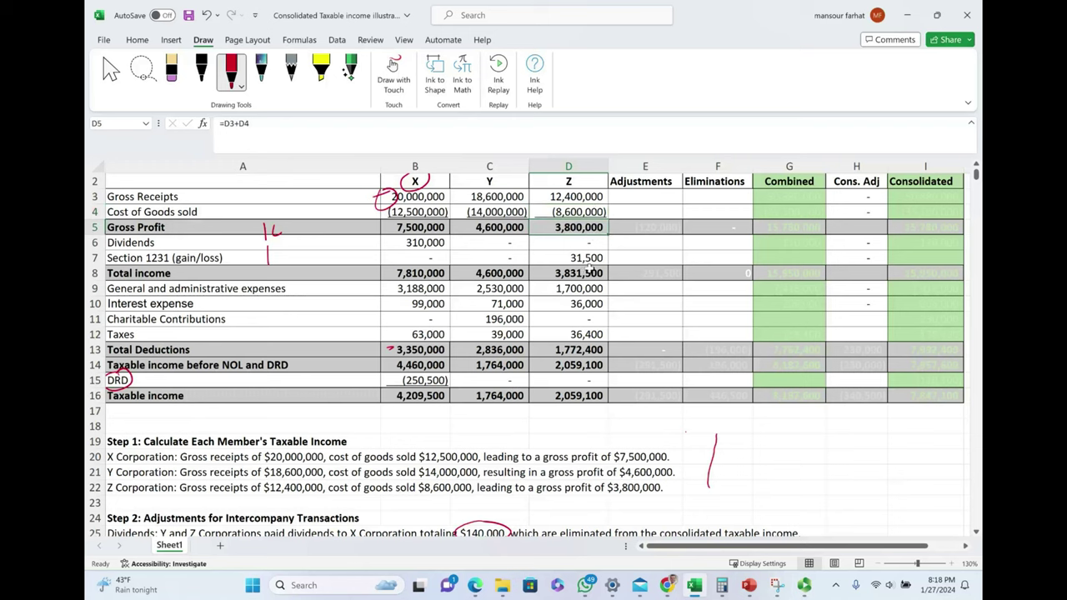
pyautogui.click(589, 262)
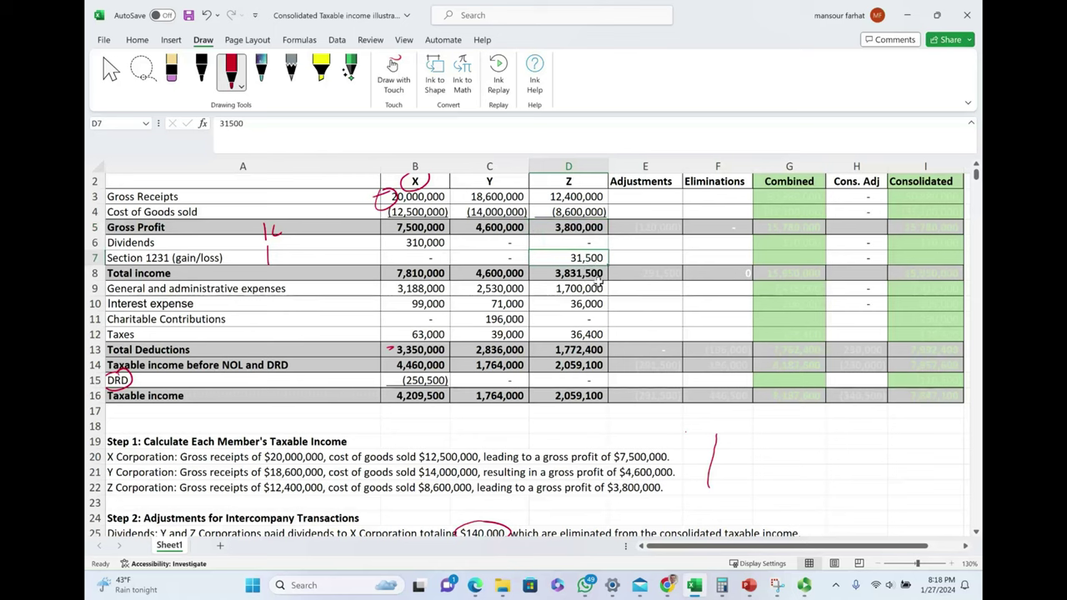
pyautogui.click(592, 288)
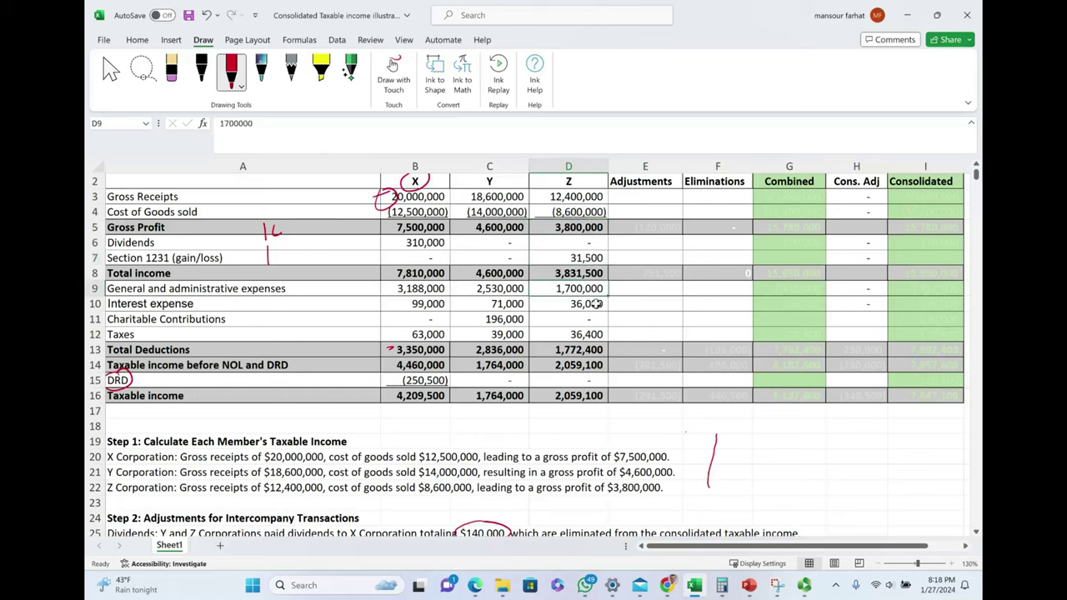
pyautogui.click(593, 322)
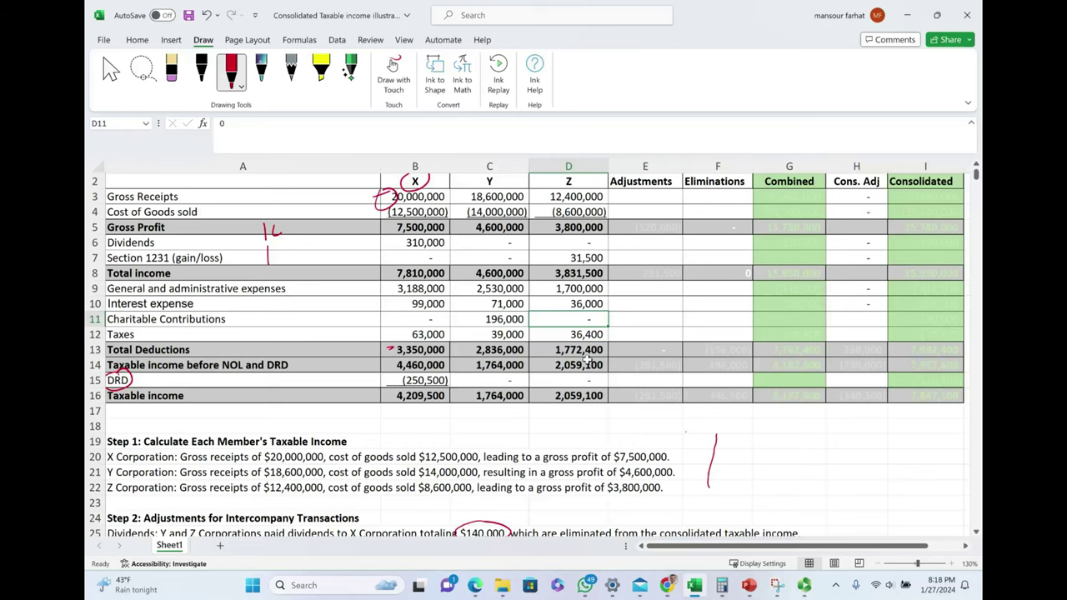
# Step: Compare X's dividends in cell B6 with the Step 2 intercompany transaction notes
pyautogui.scroll(-1, 560, 444)
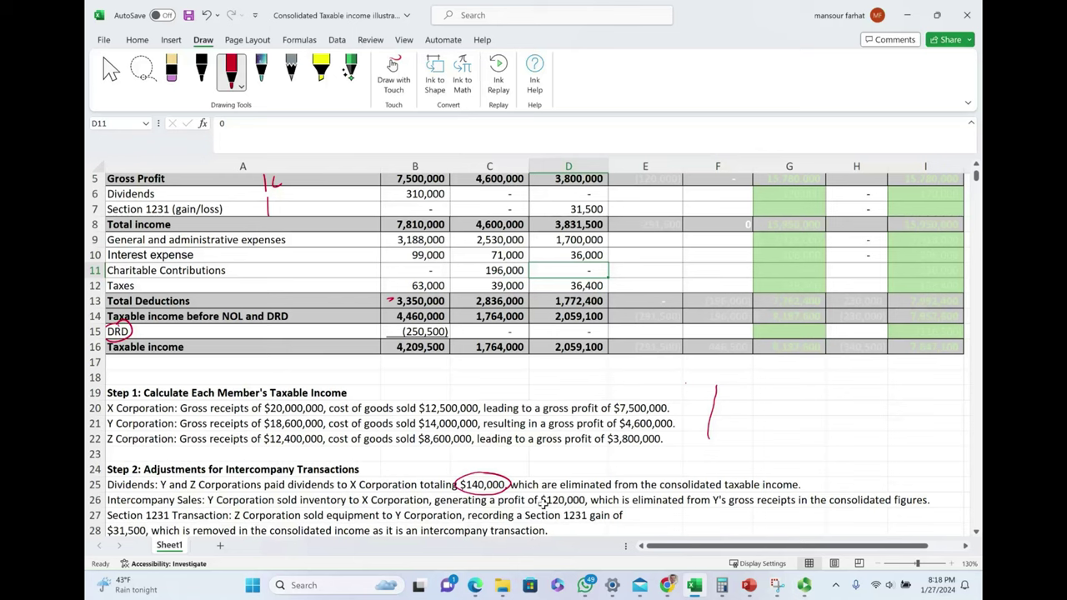
pyautogui.moveTo(424, 192); pyautogui.dragTo(449, 193)
pyautogui.click(441, 193)
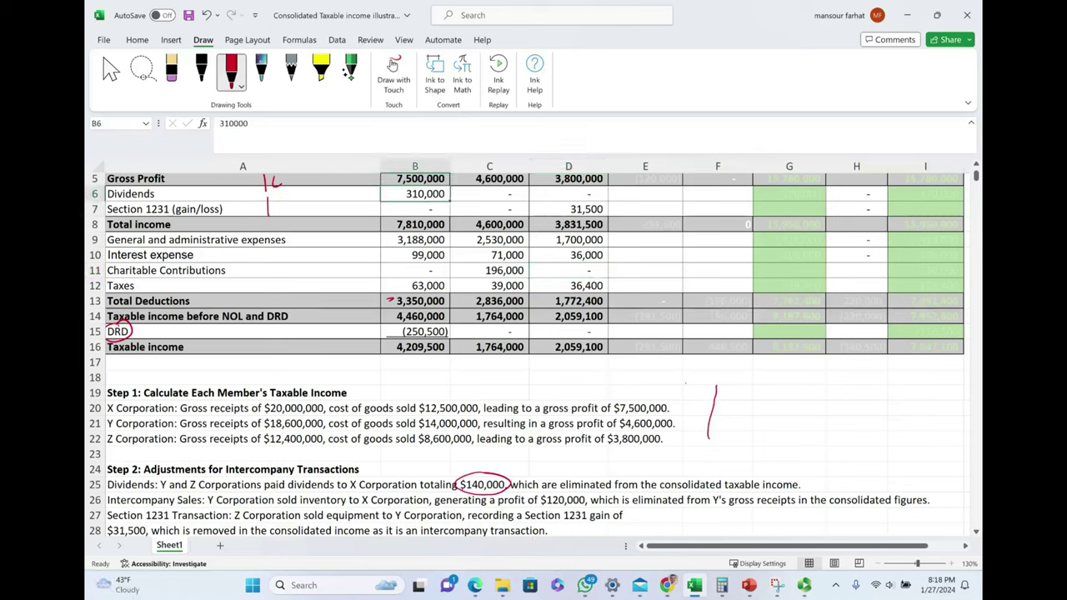
# Step: Undo the red scribbles over X's gross receipts and the leftover strokes beside the Gross Profit and Dividends rows
pyautogui.scroll(2, 529, 327)
pyautogui.moveTo(417, 250); pyautogui.dragTo(300, 250)
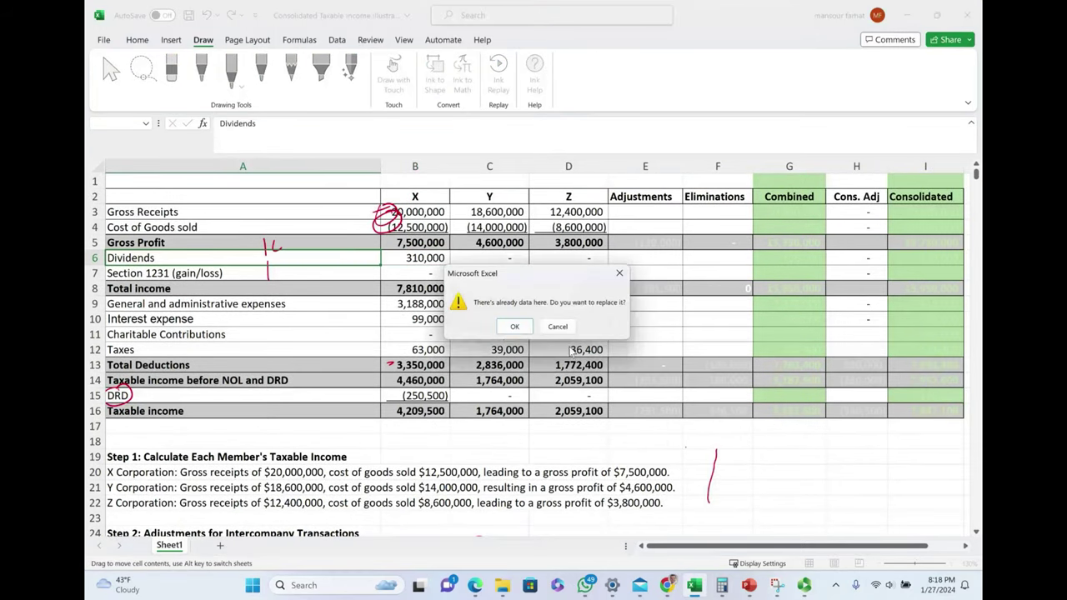
pyautogui.click(558, 326)
pyautogui.click(389, 223)
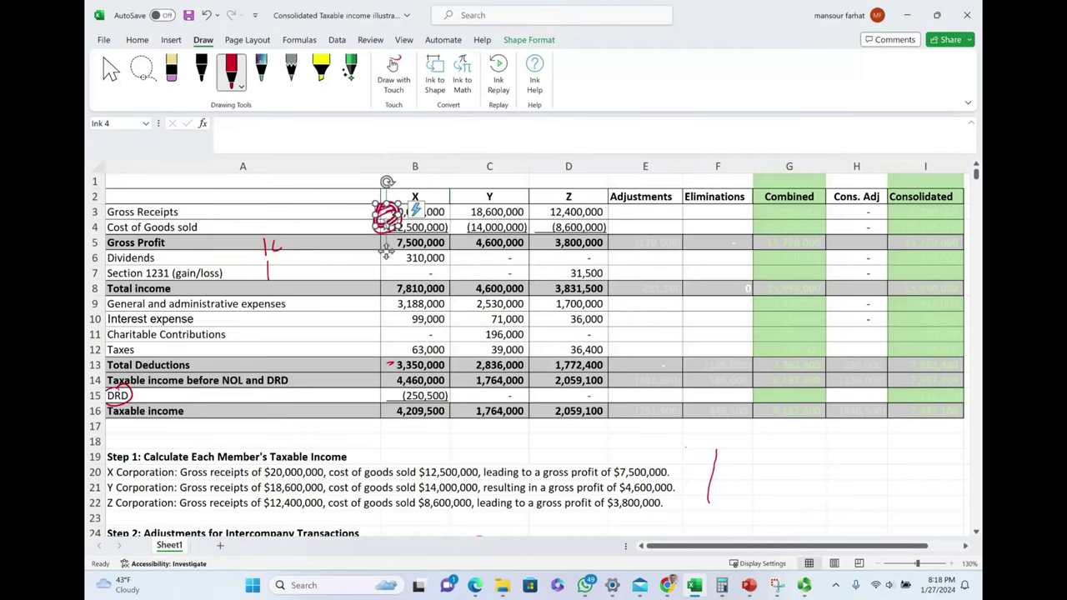
pyautogui.press('Escape')
pyautogui.hotkey('ctrl', 'z')
pyautogui.hotkey('ctrl', 'z')
pyautogui.hotkey('ctrl', 'z')
pyautogui.hotkey('ctrl', 'z')
# Step: Review the Step 2 intercompany sales note in row 26 and its $120,000 profit, along with the Step 3 notes
pyautogui.scroll(-2, 428, 442)
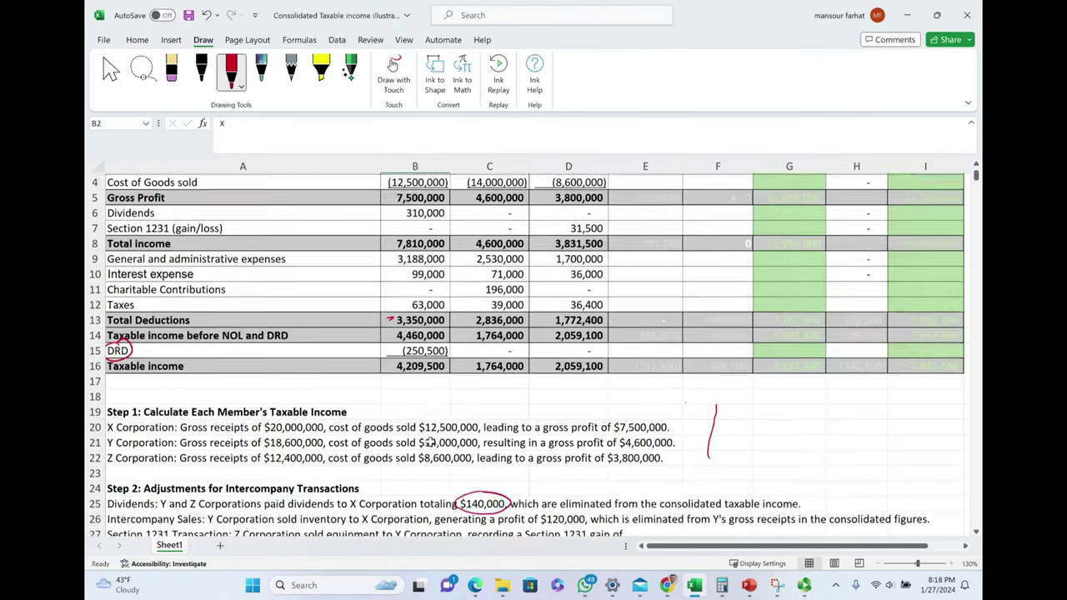
pyautogui.click(176, 470)
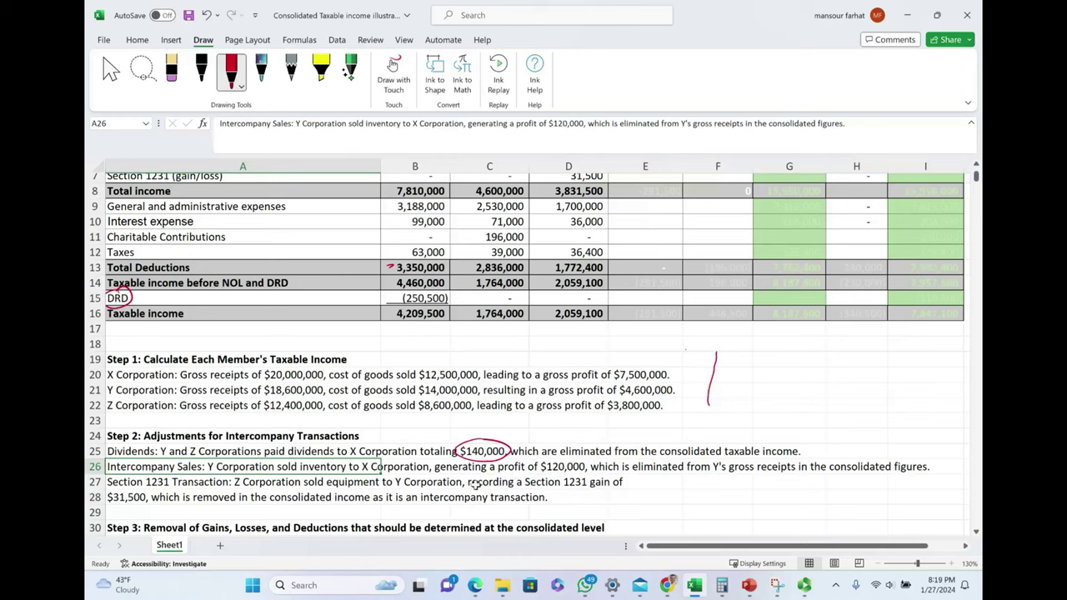
pyautogui.click(557, 468)
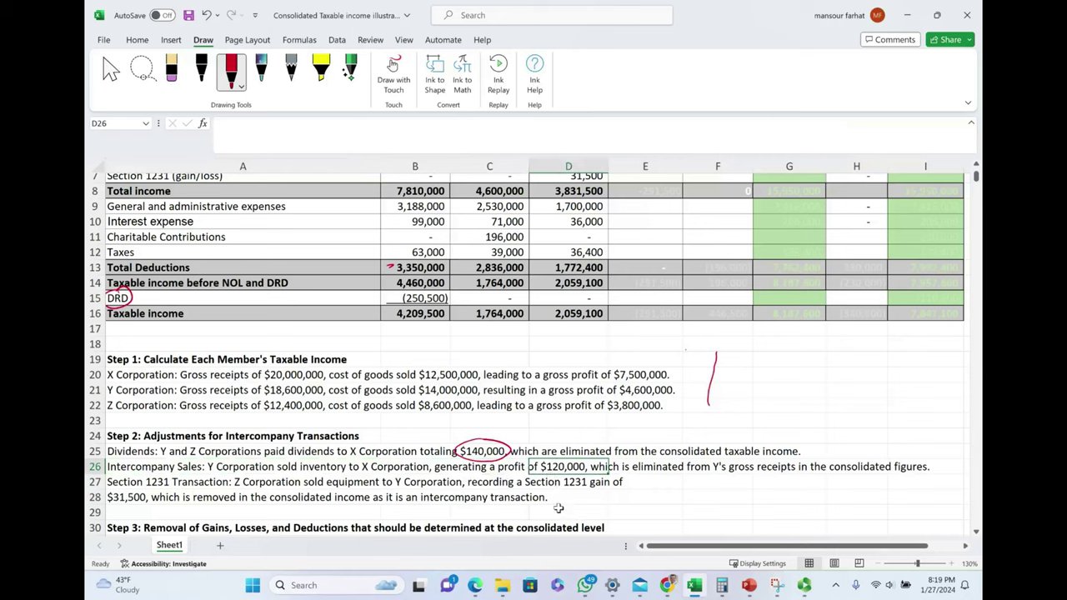
pyautogui.scroll(2, 618, 493)
pyautogui.scroll(-2, 618, 492)
pyautogui.scroll(-1, 618, 493)
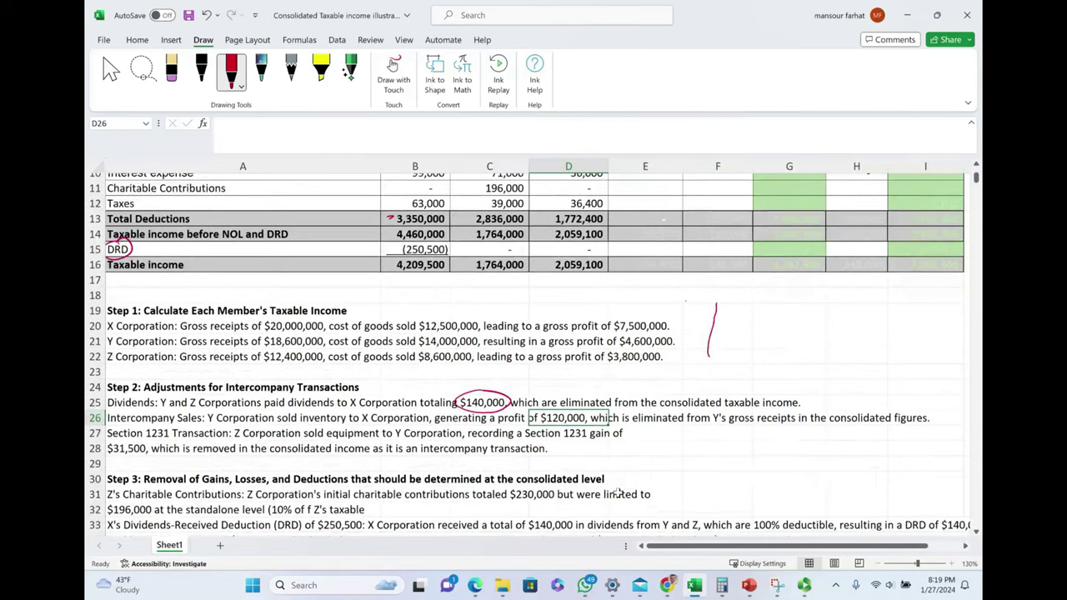
pyautogui.scroll(3, 618, 492)
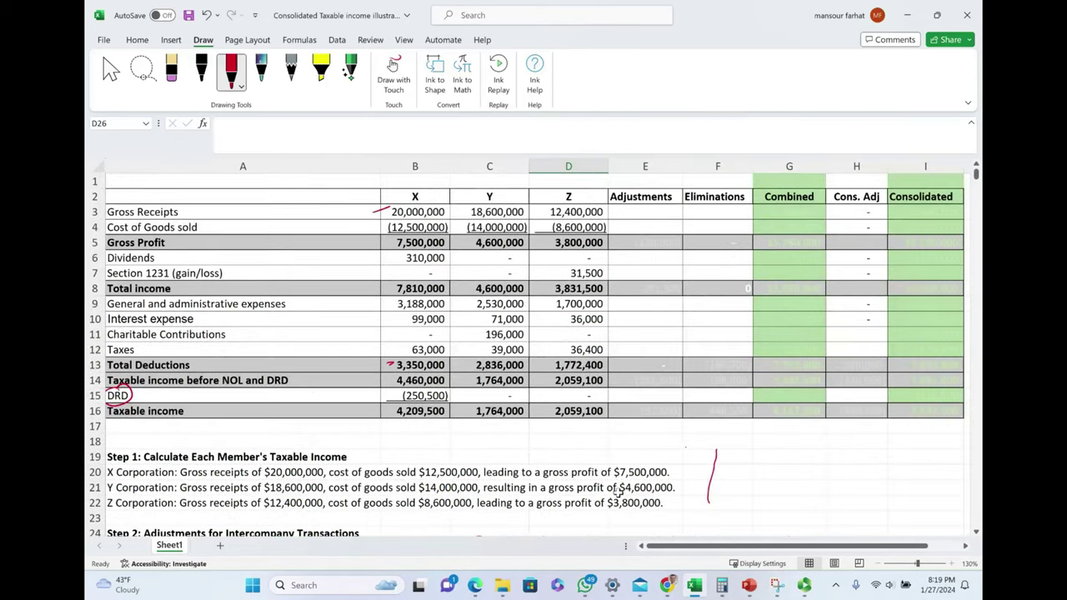
# Step: Circle X's 20,000,000 gross receipts in cell B3 with the red pen
pyautogui.moveTo(482, 191); pyautogui.dragTo(483, 181)
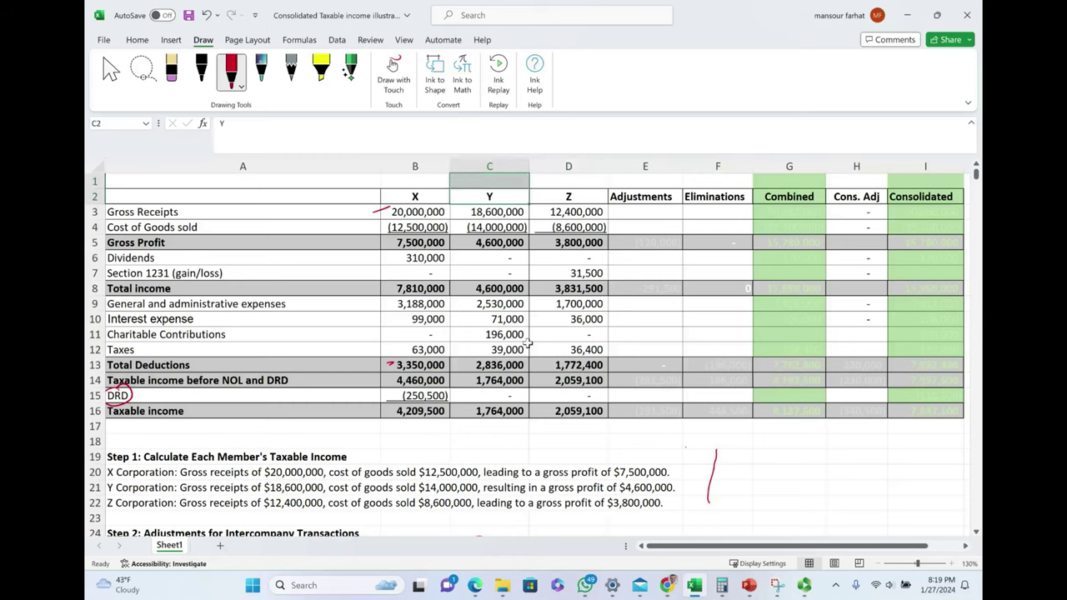
pyautogui.scroll(-1, 528, 342)
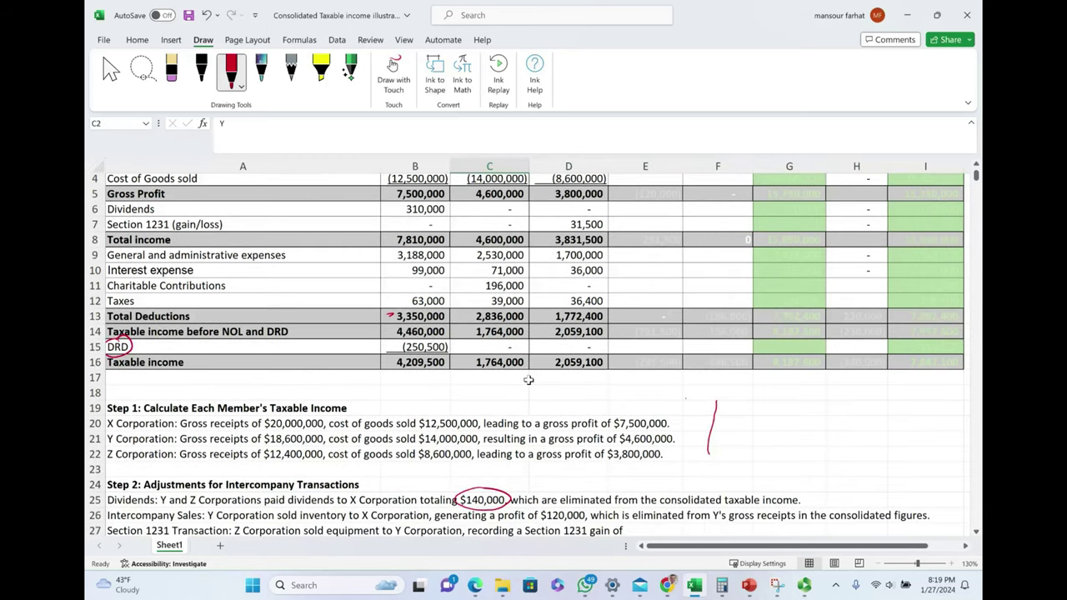
pyautogui.scroll(1, 528, 380)
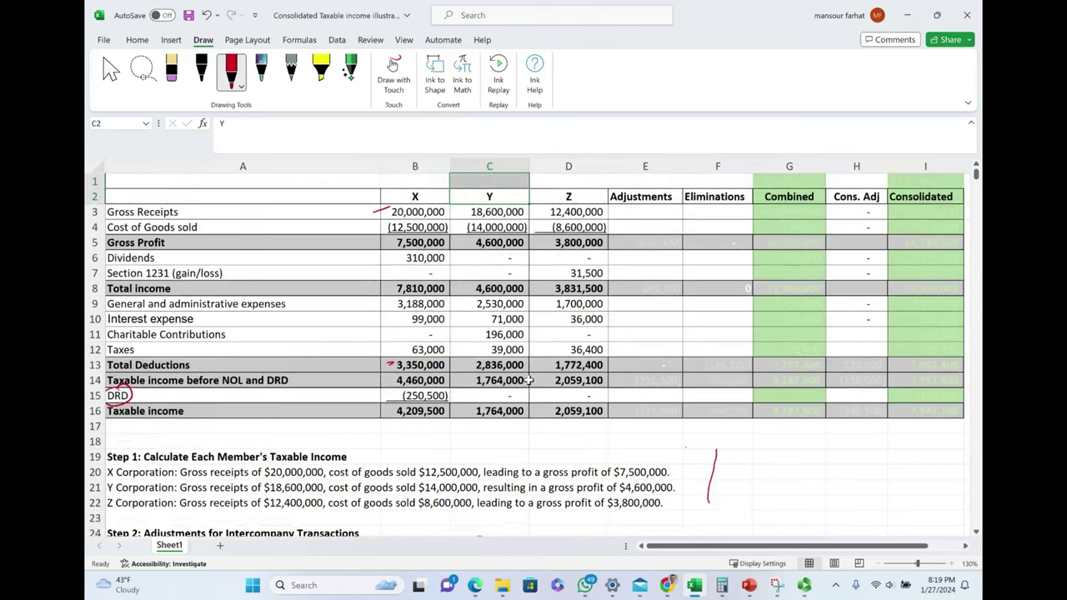
pyautogui.click(240, 81)
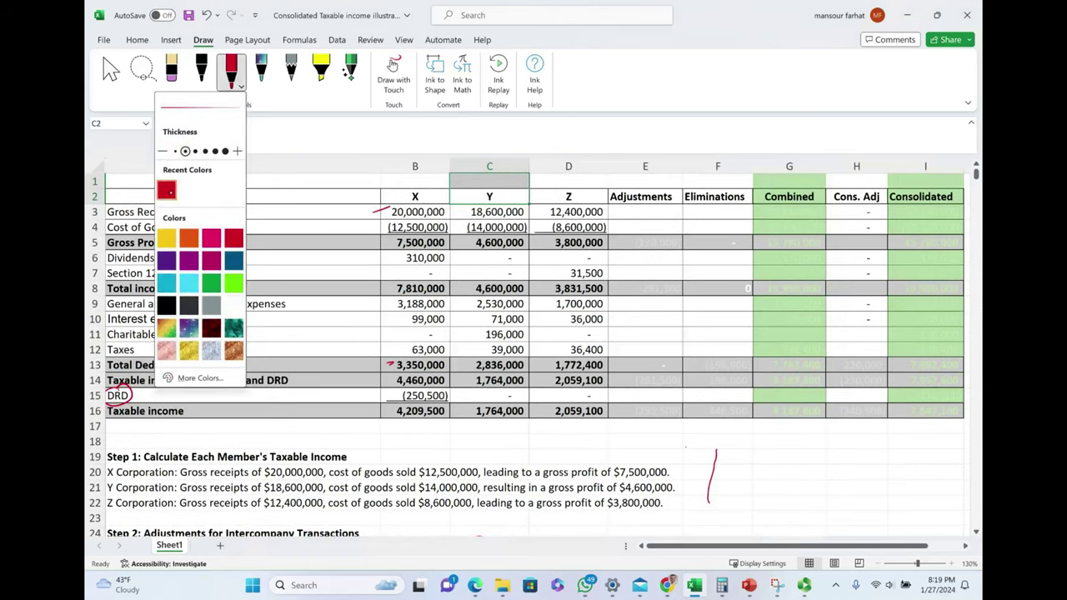
pyautogui.click(409, 204)
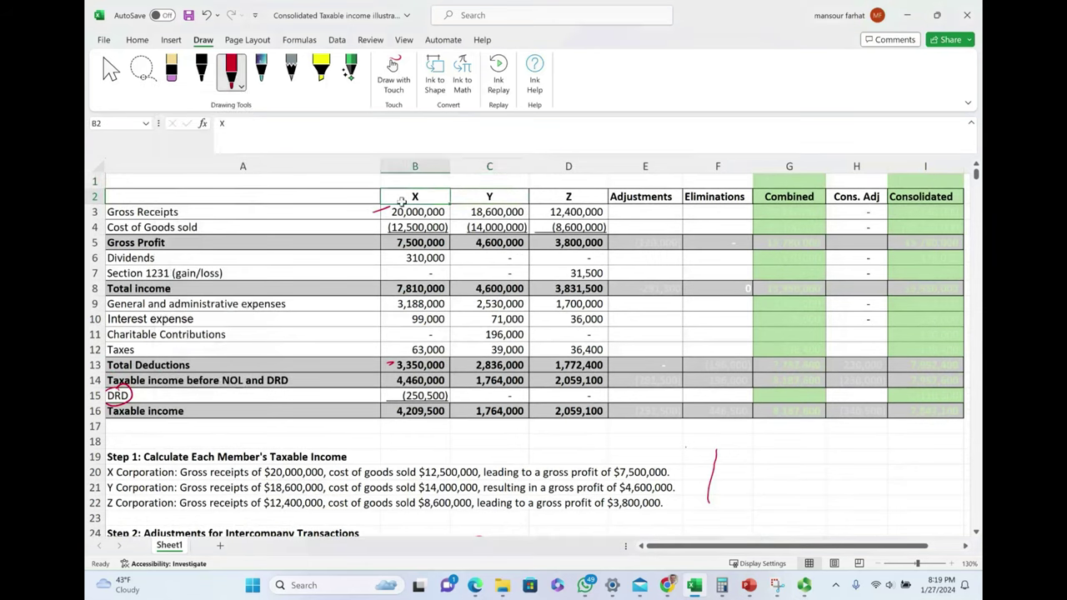
pyautogui.doubleClick(384, 197)
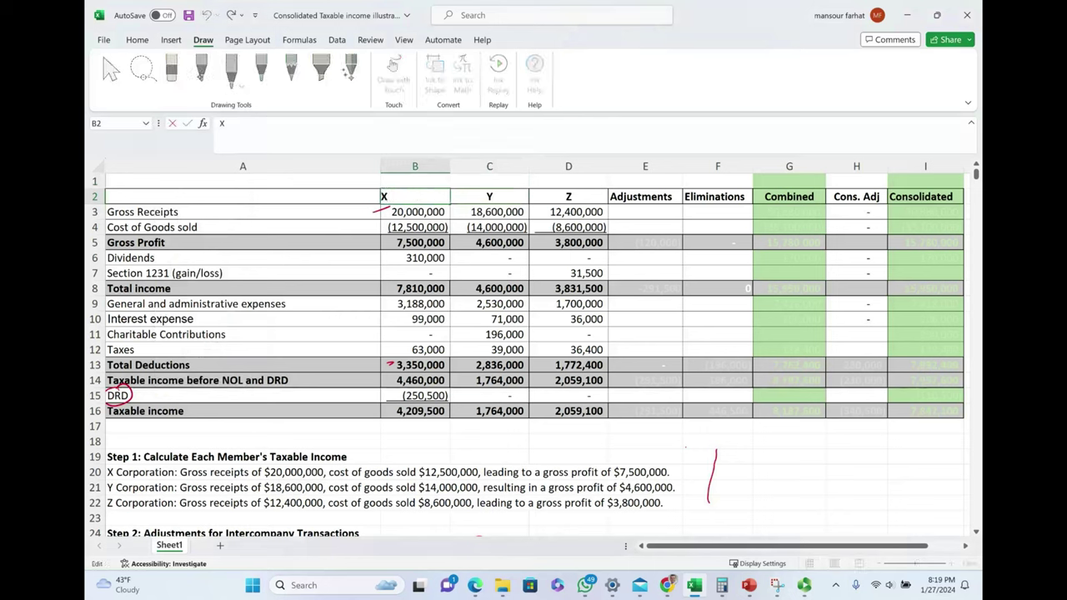
pyautogui.click(373, 243)
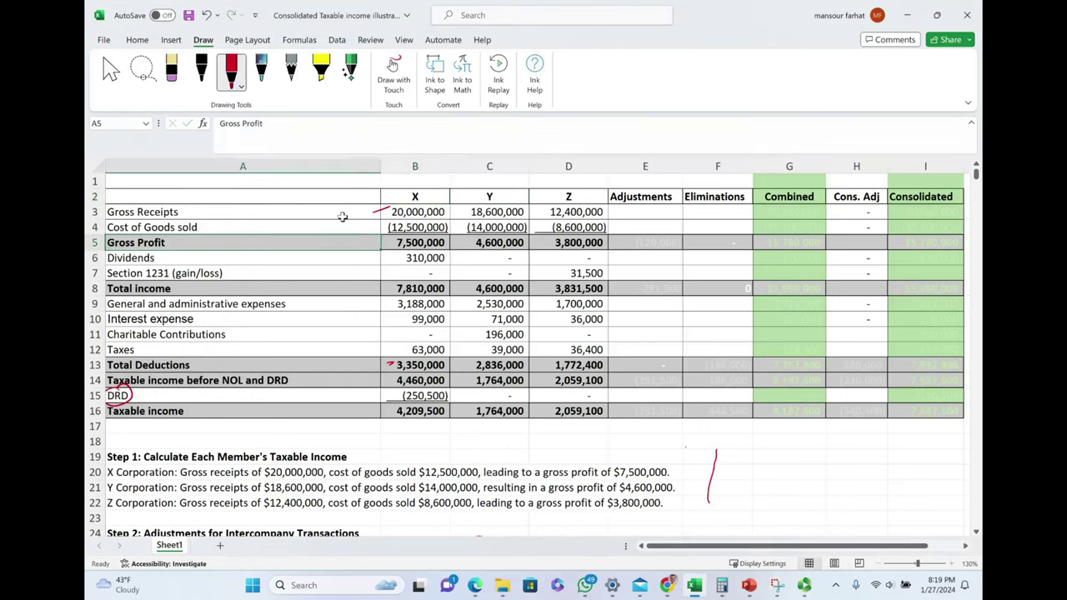
pyautogui.click(234, 75)
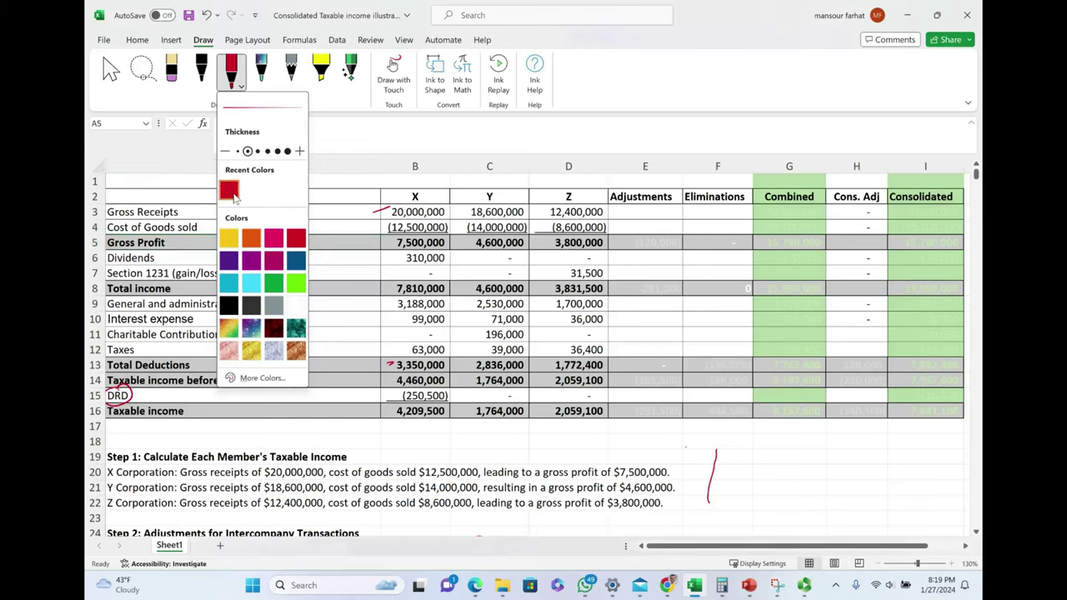
pyautogui.moveTo(385, 216)
pyautogui.mouseDown()
pyautogui.moveTo(442, 199)
pyautogui.moveTo(402, 198)
pyautogui.mouseUp()
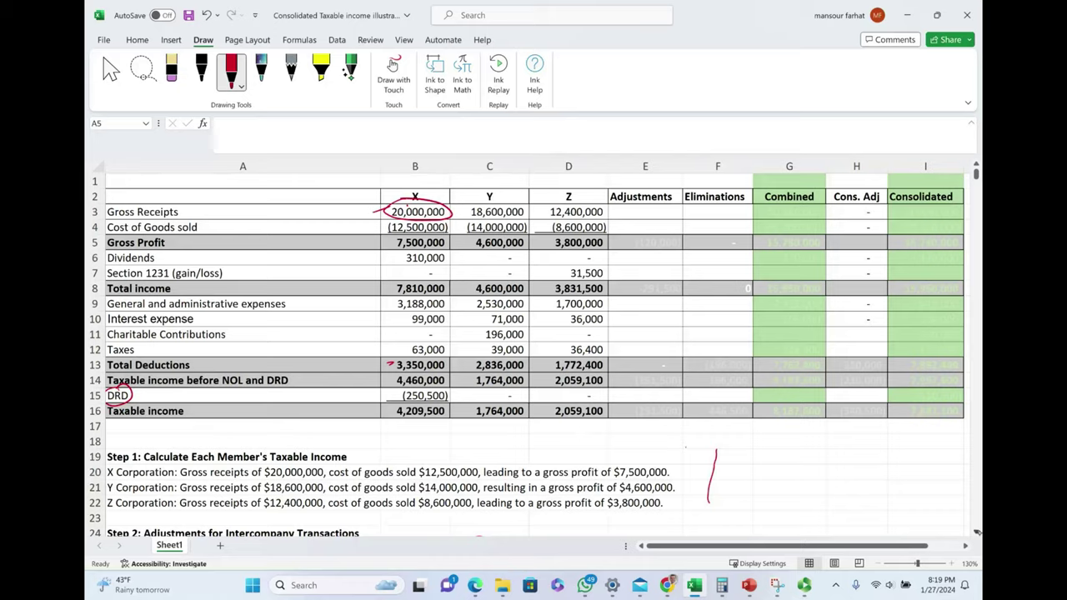
# Step: Check the Step 2 intercompany sales note and change the font color of adjustments E3:E5 to black
pyautogui.scroll(-2, 533, 350)
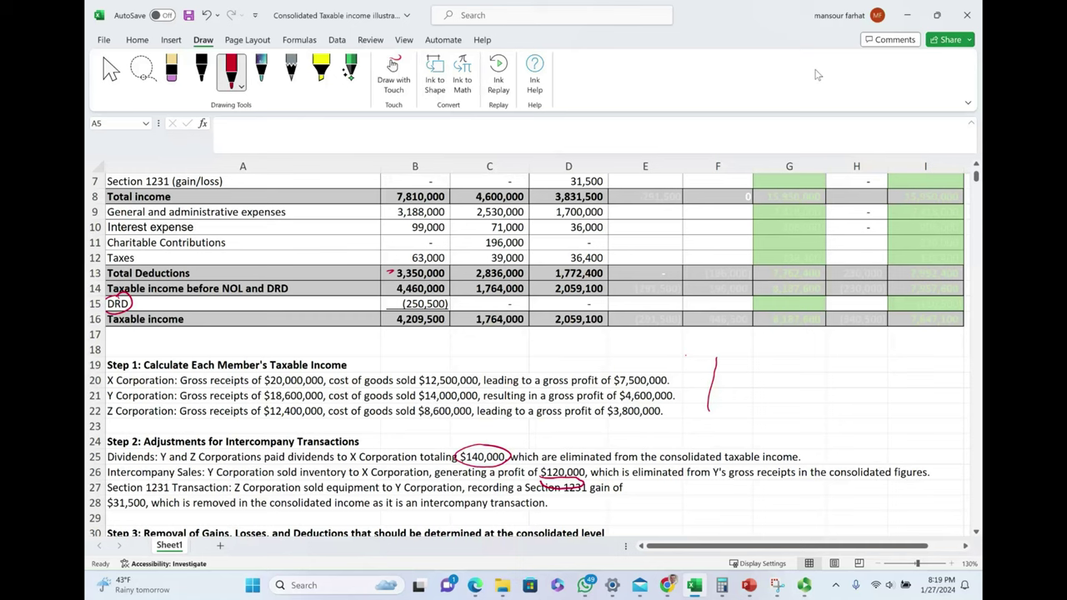
pyautogui.scroll(2, 977, 175)
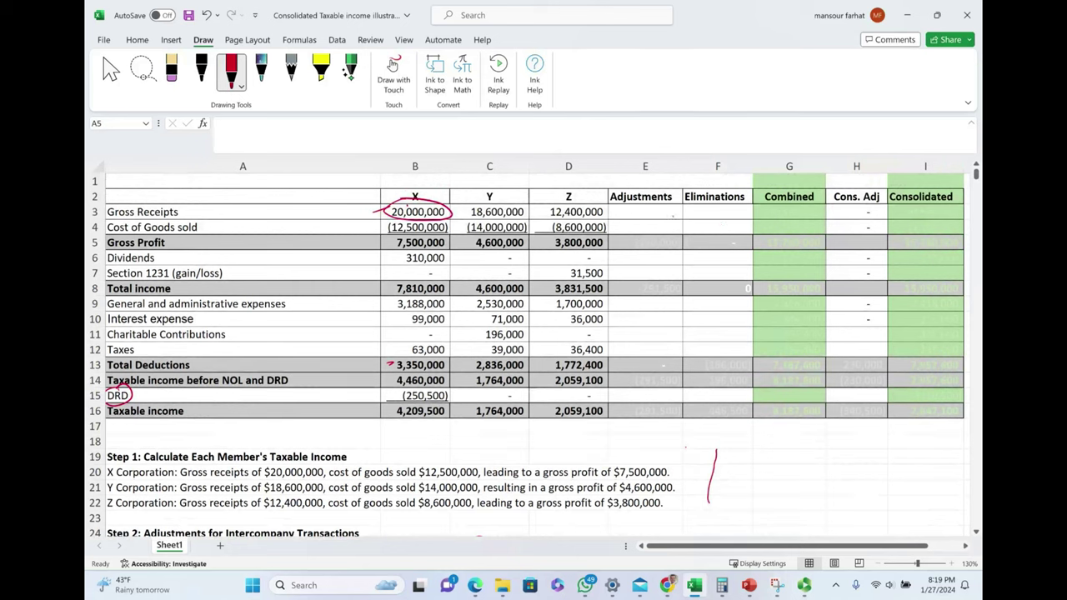
pyautogui.moveTo(667, 212); pyautogui.dragTo(672, 242)
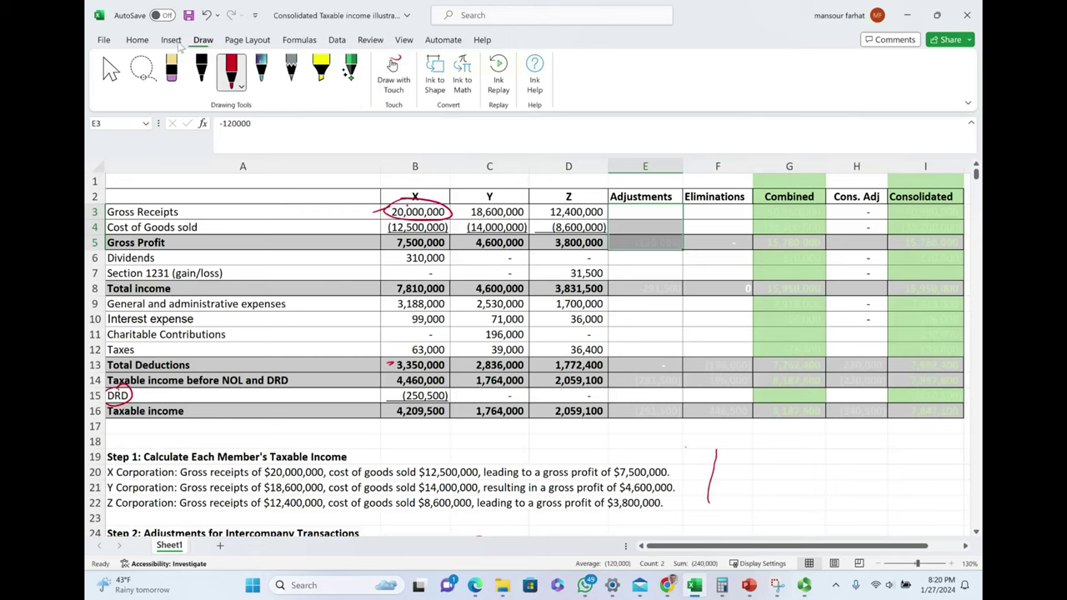
pyautogui.click(138, 40)
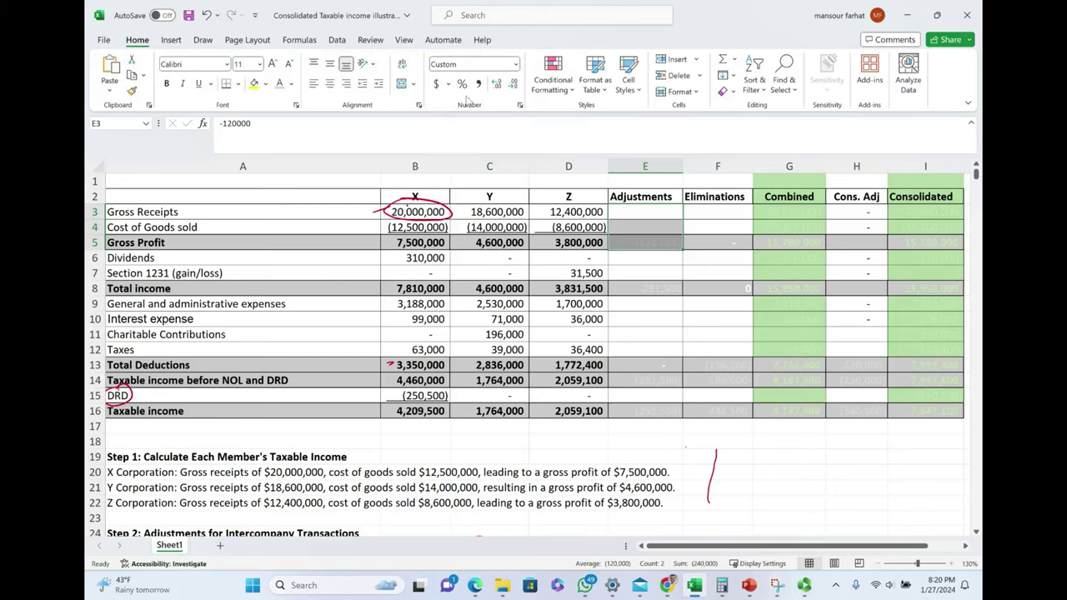
pyautogui.click(291, 84)
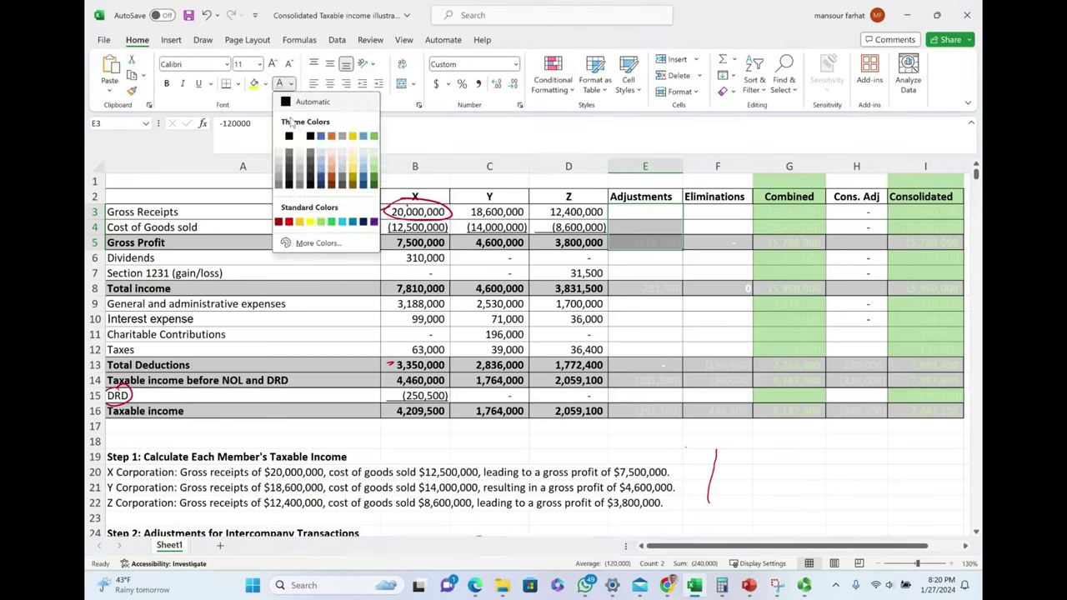
pyautogui.click(289, 137)
# Step: Delete the red ink circle around X's gross receipts
pyautogui.click(658, 212)
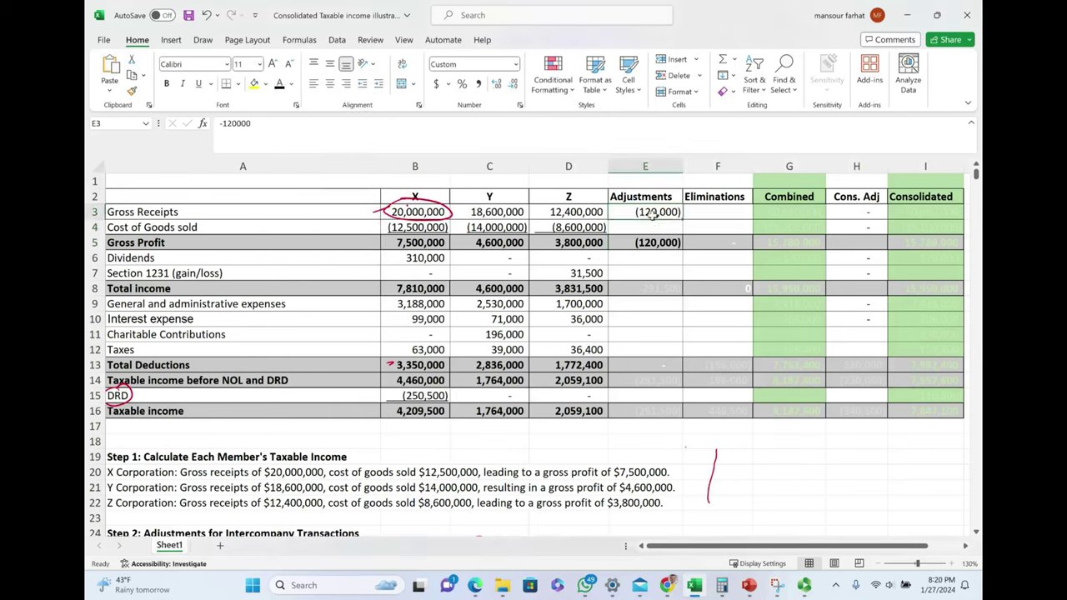
pyautogui.click(451, 213)
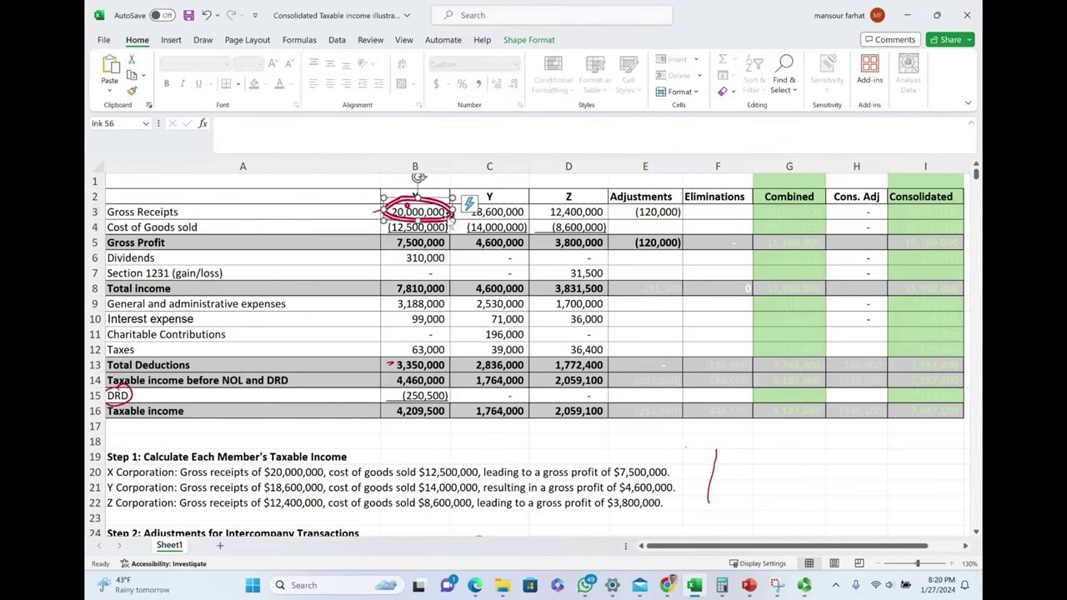
pyautogui.press('Delete')
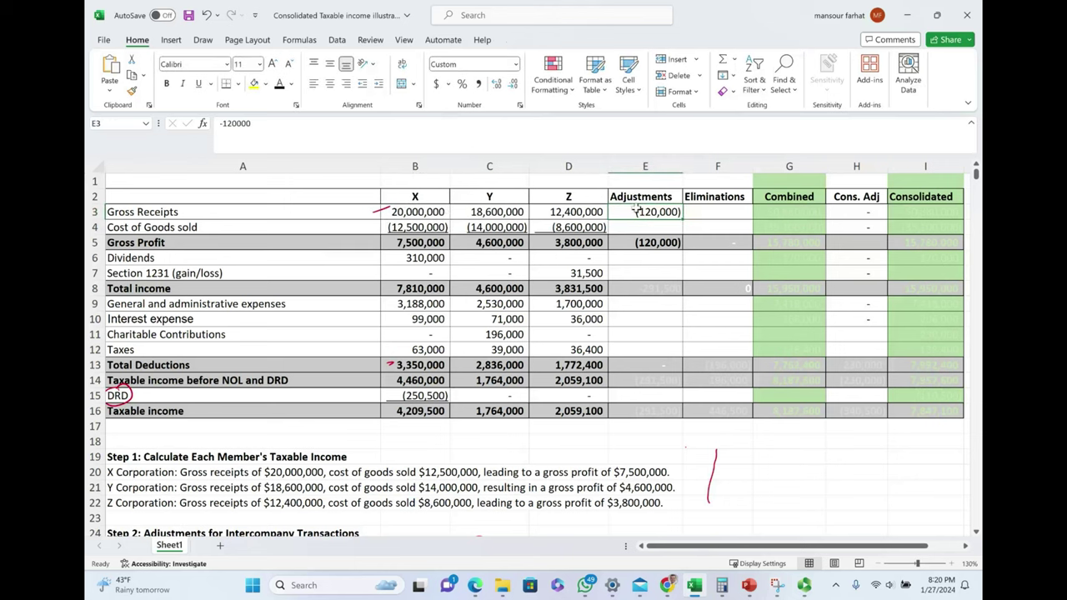
# Step: Make the combined gross receipts in G3 black and inspect the formula adding the members' receipts and adjustments
pyautogui.moveTo(403, 218); pyautogui.dragTo(567, 214)
pyautogui.click(782, 215)
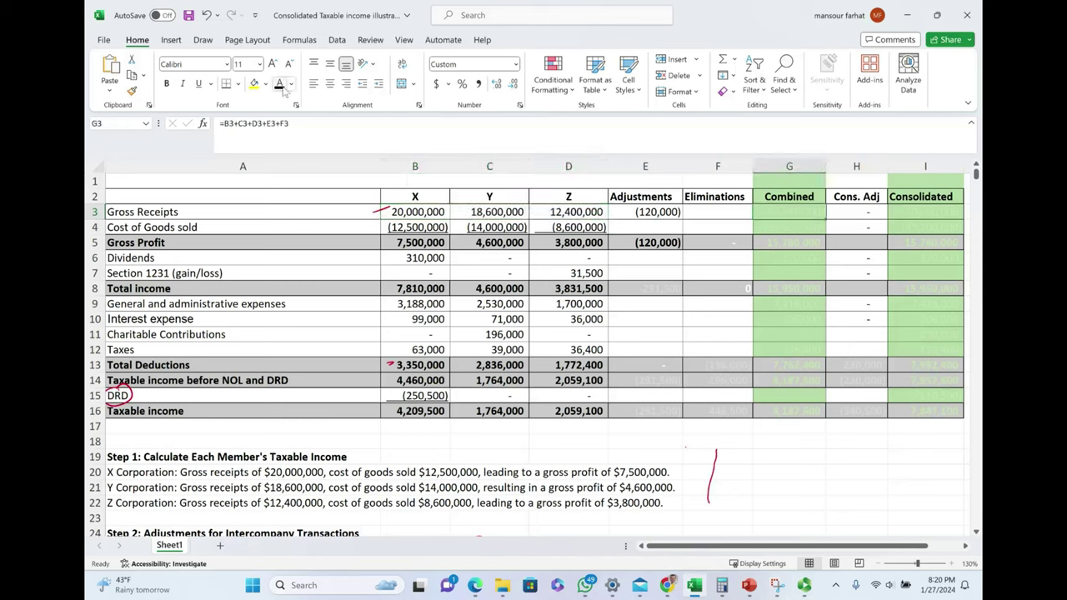
pyautogui.doubleClick(799, 218)
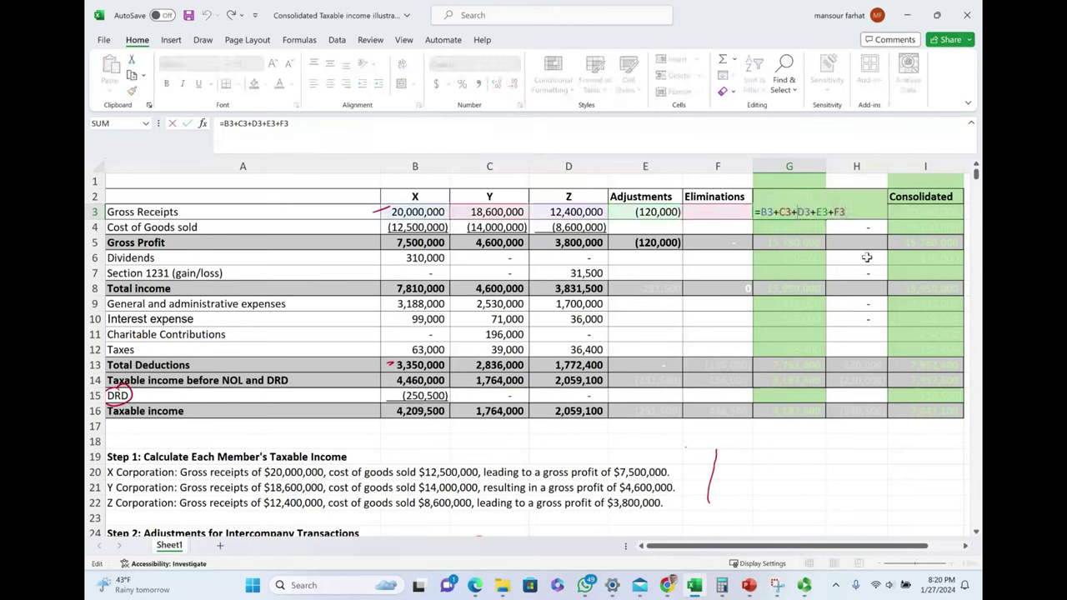
pyautogui.press('Escape')
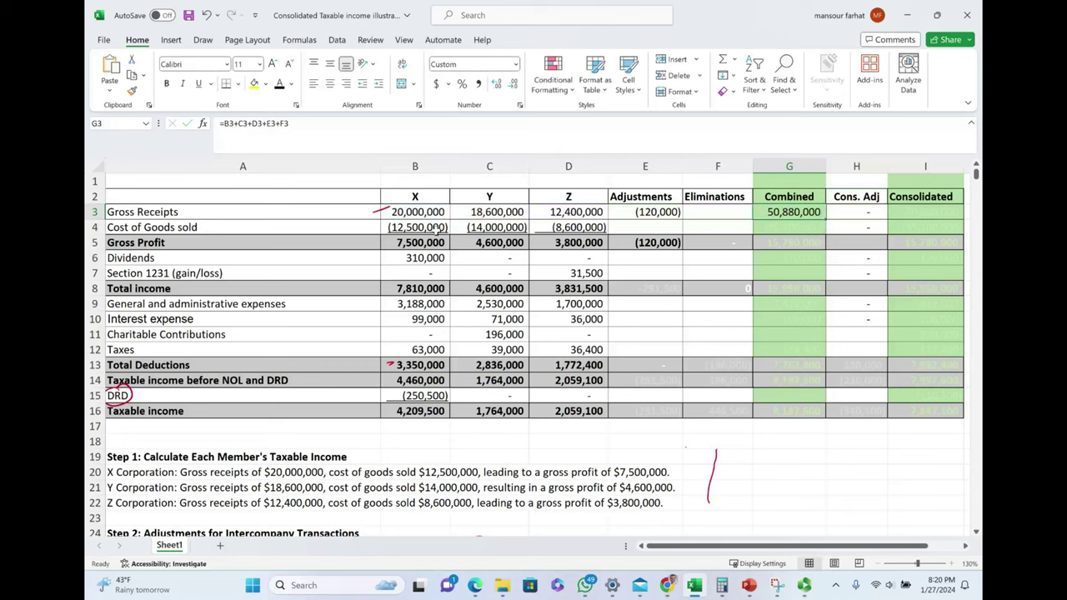
# Step: Apply the black font color to the combined cost of goods sold in G4 and gross profit in G5
pyautogui.moveTo(439, 230); pyautogui.dragTo(575, 228)
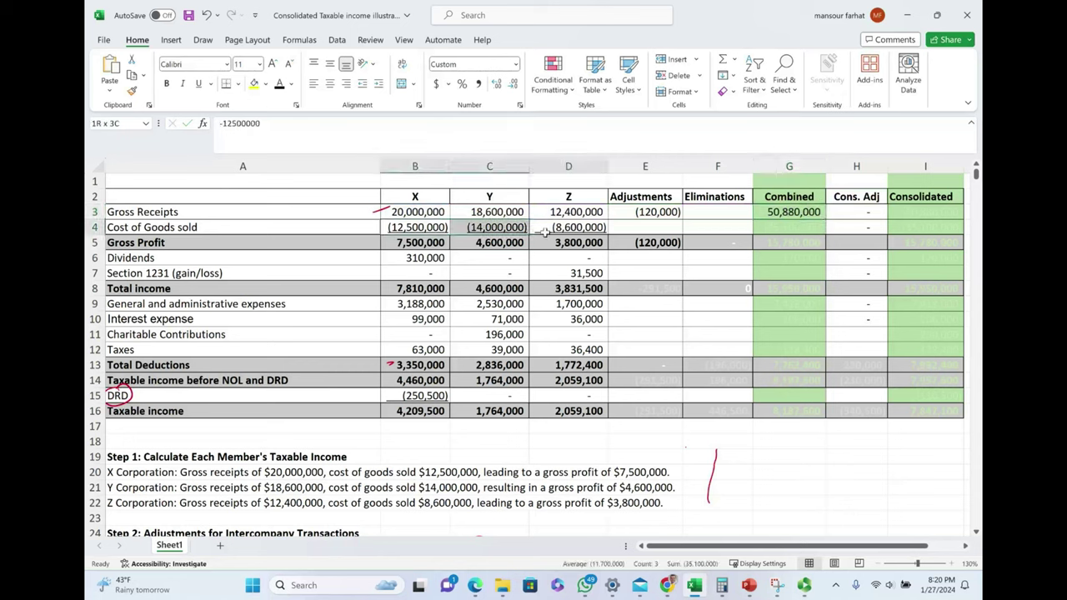
pyautogui.click(789, 230)
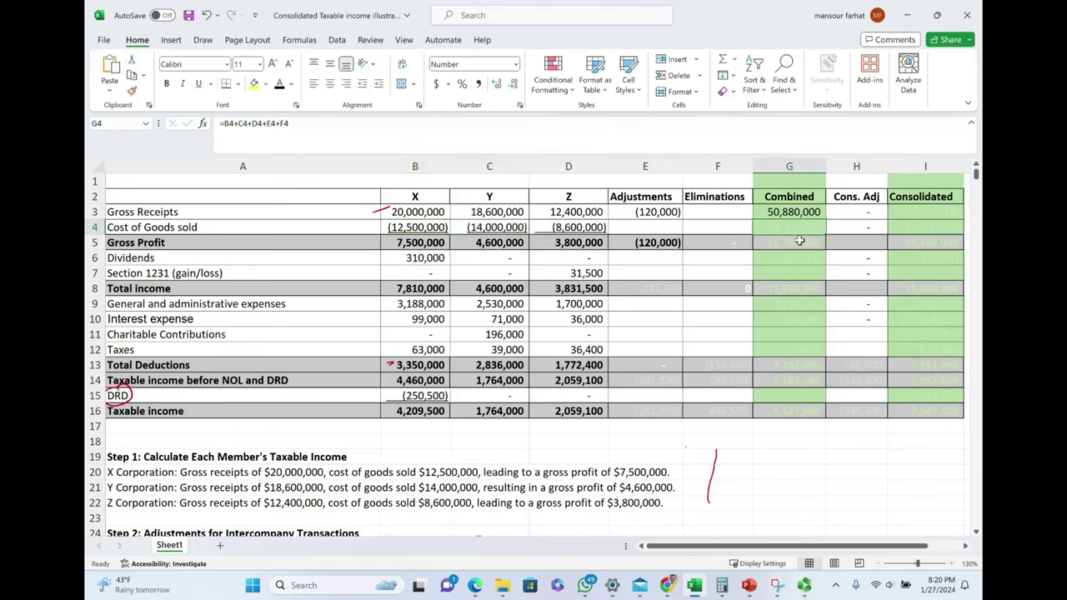
pyautogui.hotkey('ctrl', 'd')
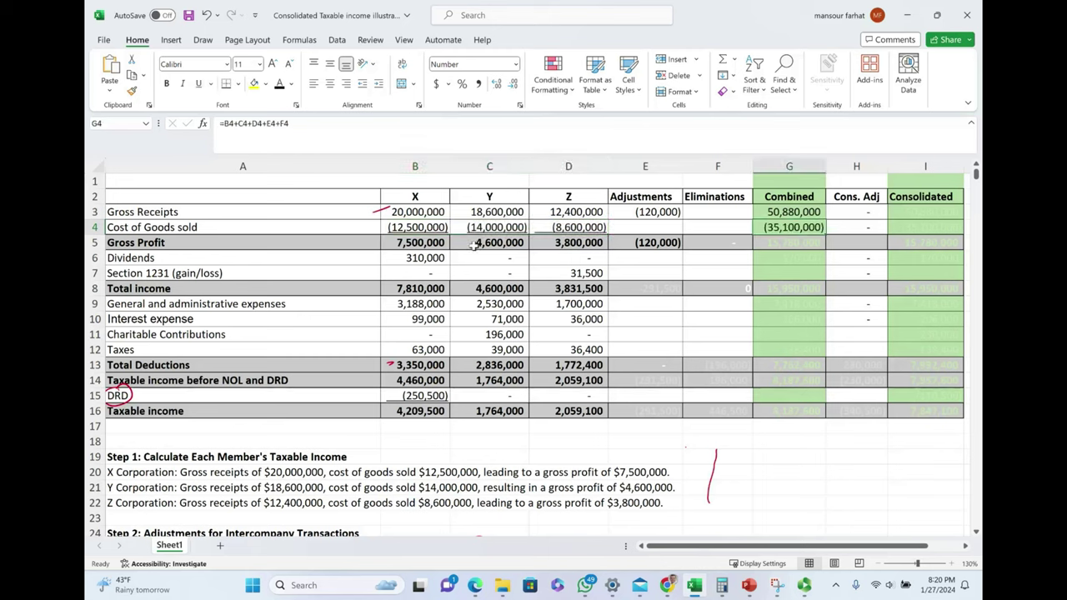
pyautogui.click(767, 246)
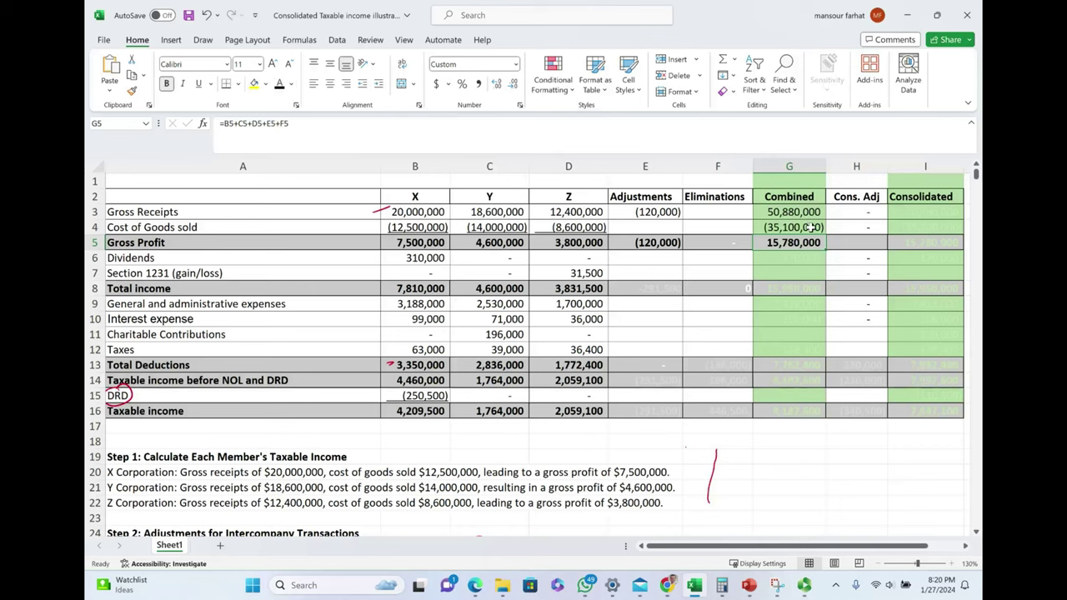
# Step: Make the dividends adjustment in E6 black, circle it in red and draw a red arrow above the Adjustments header
pyautogui.click(426, 259)
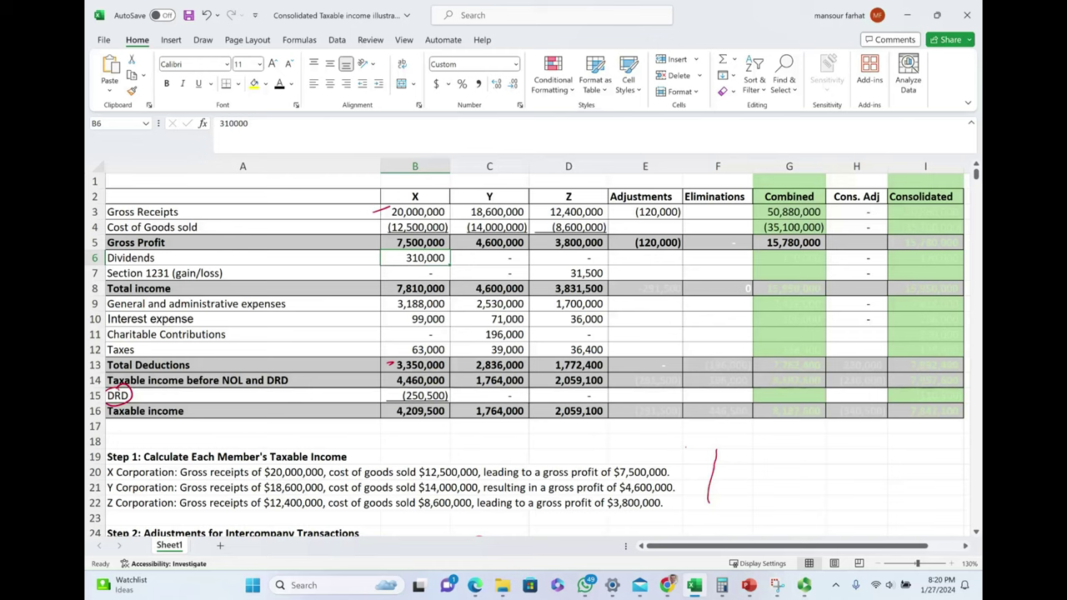
pyautogui.click(662, 261)
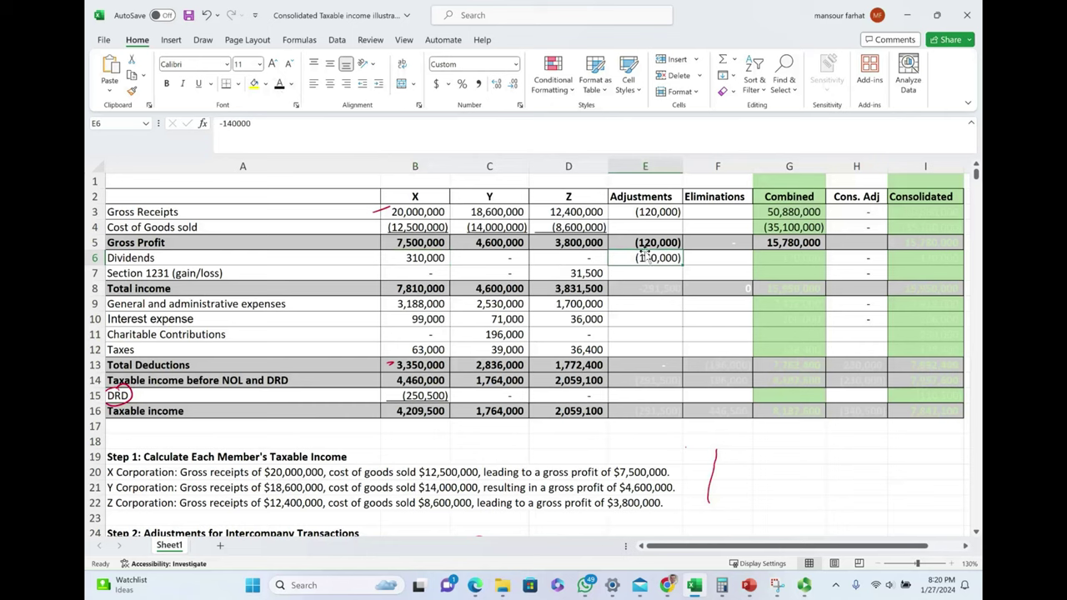
pyautogui.click(205, 42)
pyautogui.click(231, 71)
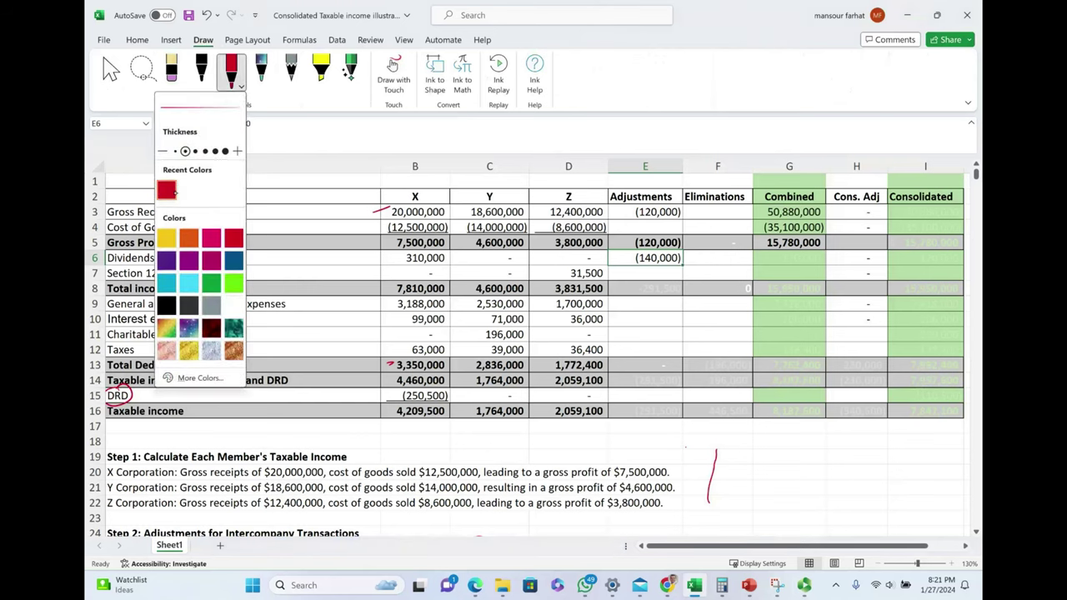
pyautogui.moveTo(639, 175); pyautogui.dragTo(640, 187)
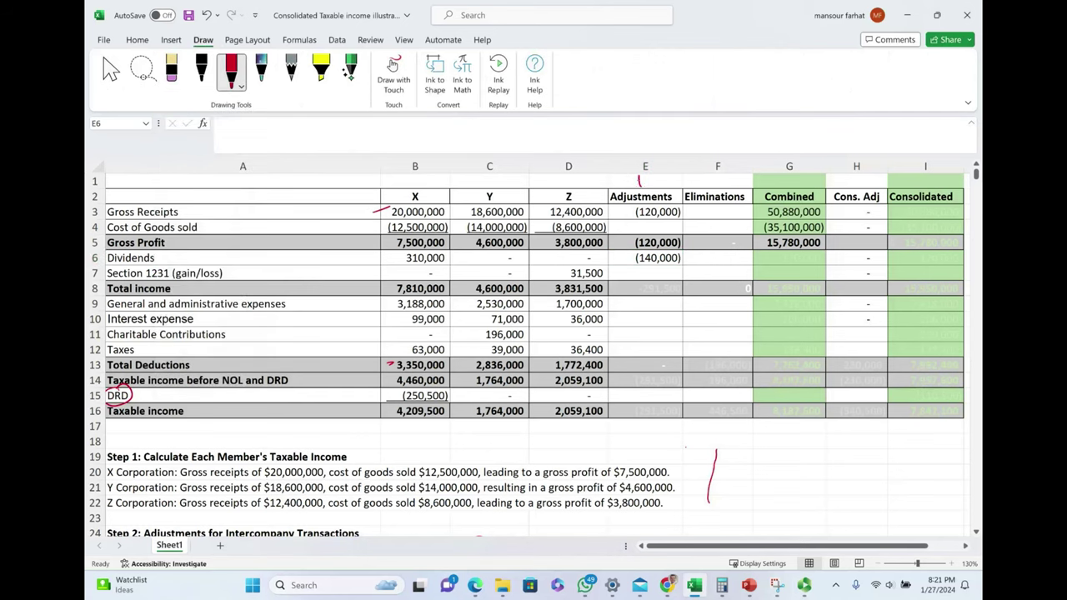
pyautogui.moveTo(656, 244)
pyautogui.mouseDown()
pyautogui.moveTo(633, 248)
pyautogui.moveTo(674, 245)
pyautogui.mouseUp()
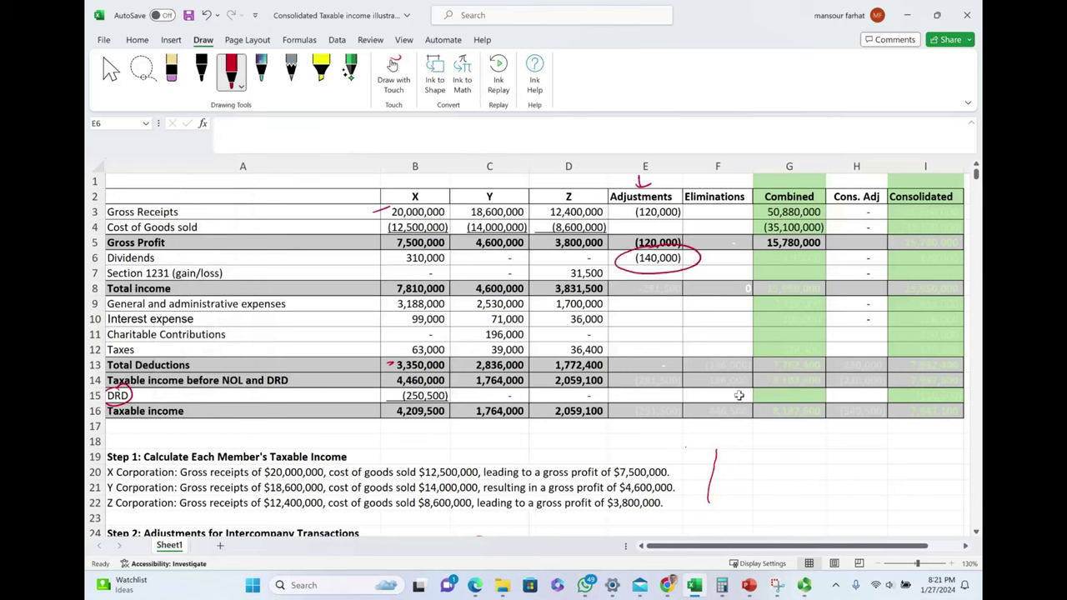
# Step: Make the combined dividends in G6 black and trace them to X's dividends in B6 and the adjustment in E6
pyautogui.click(824, 257)
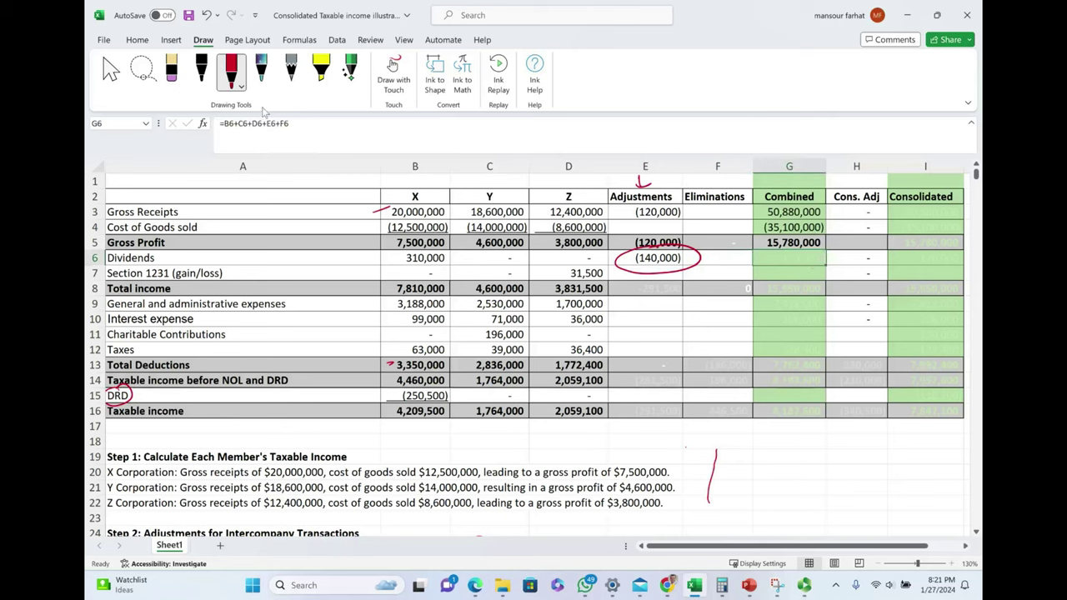
pyautogui.click(136, 40)
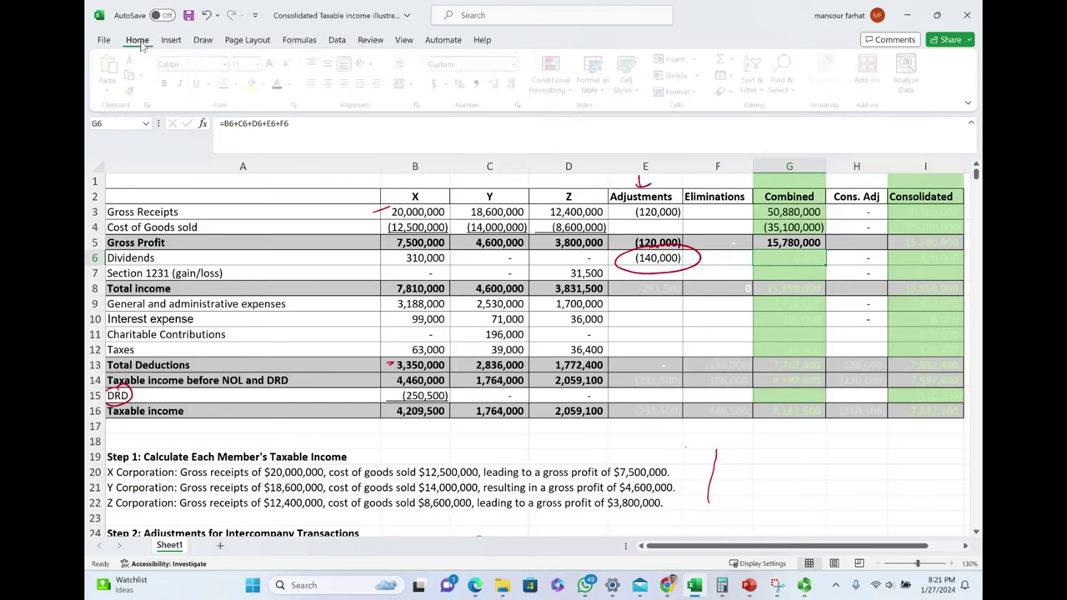
pyautogui.click(280, 84)
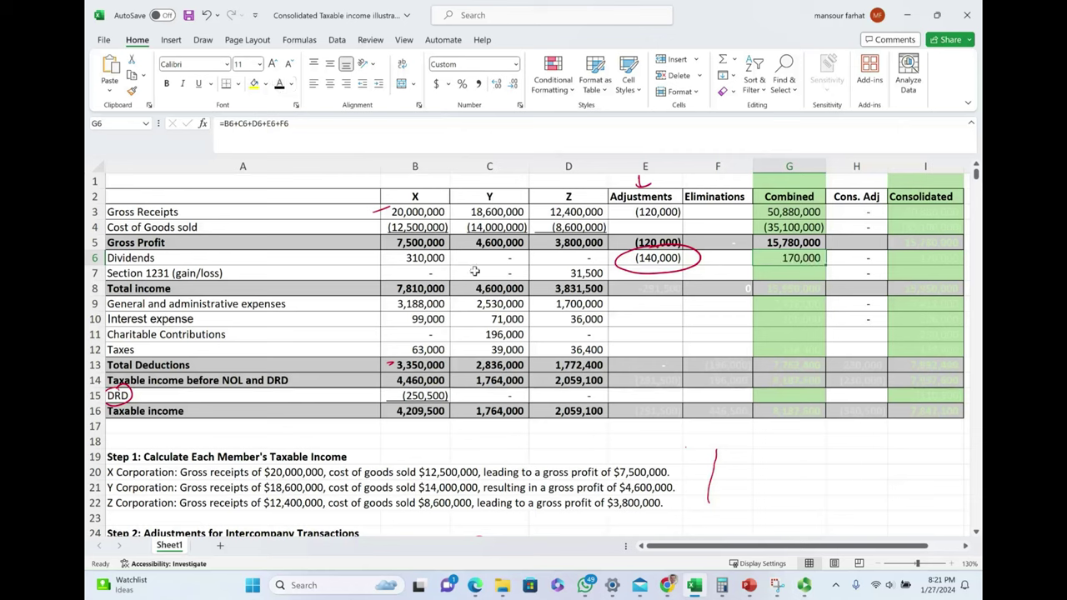
pyautogui.click(406, 260)
pyautogui.click(679, 259)
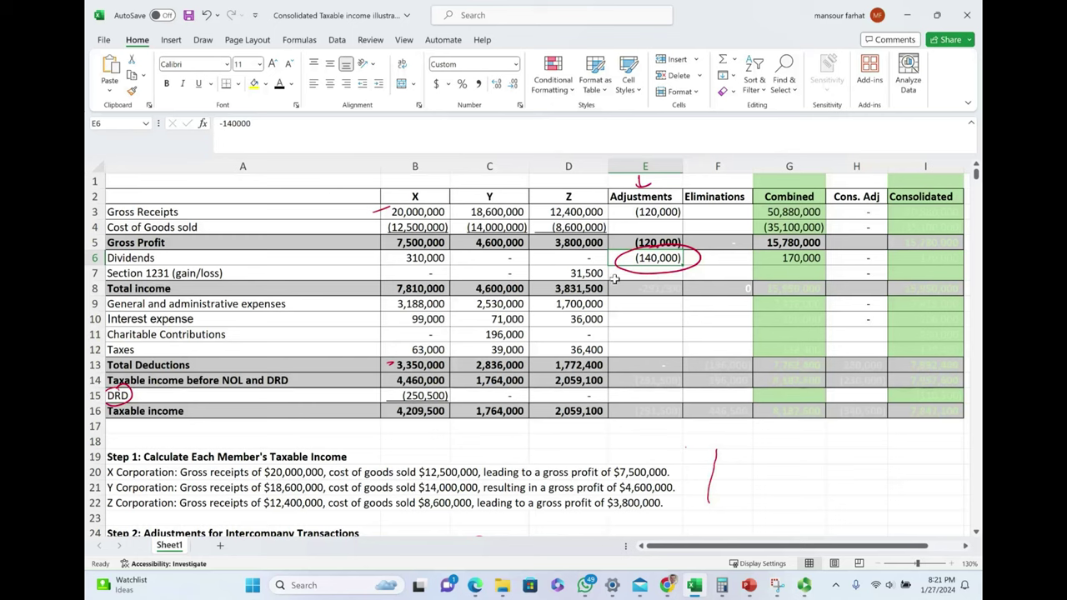
# Step: Check Z's Section 1231 gain in D7 against its explanation in row 27, and delete the red ink mark covering that text
pyautogui.click(588, 272)
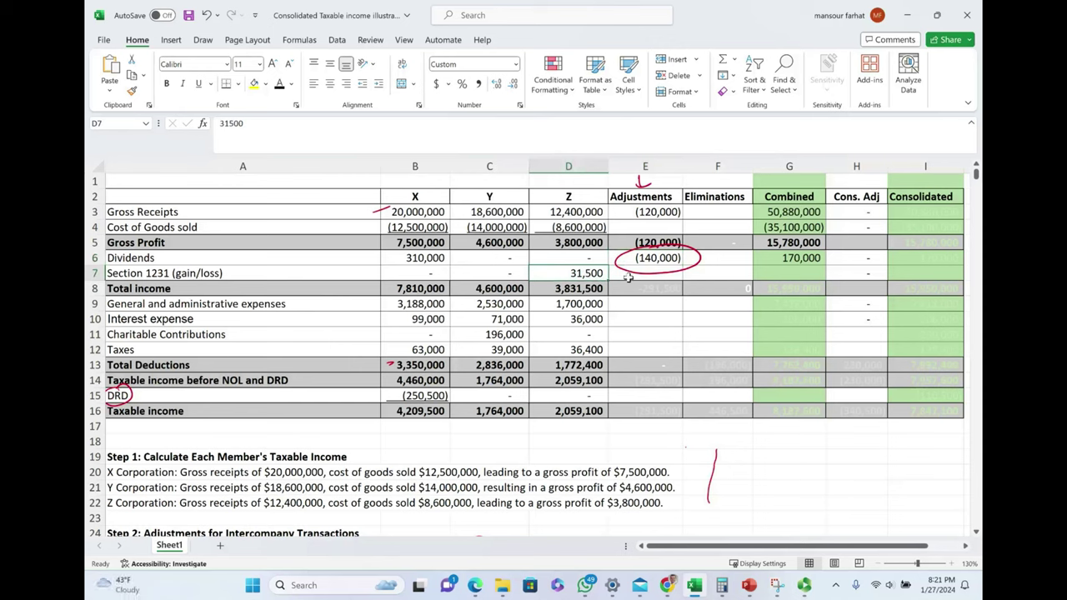
pyautogui.scroll(-2, 563, 450)
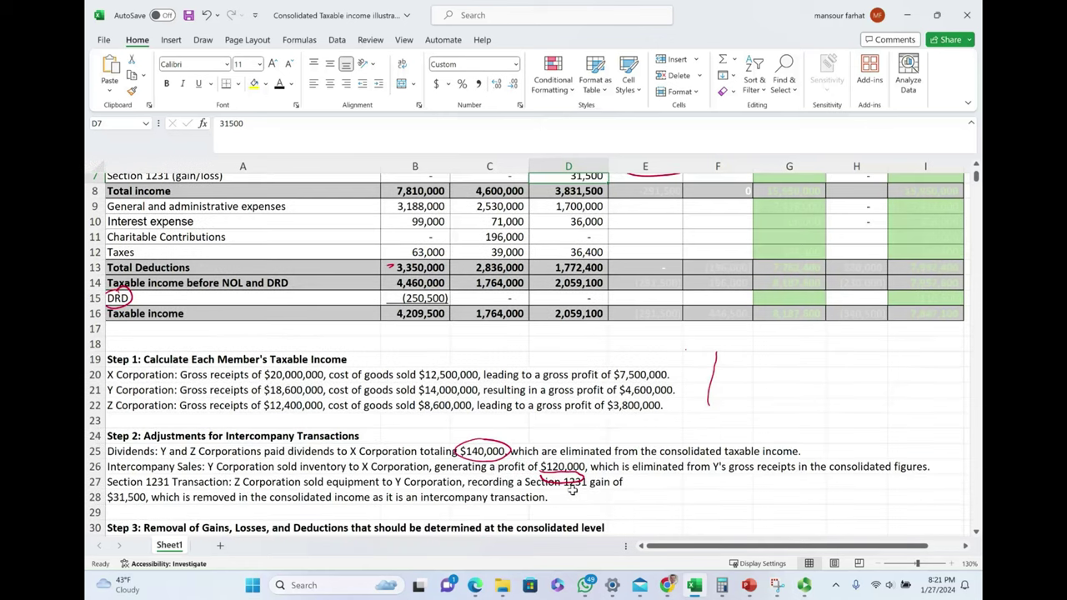
pyautogui.moveTo(583, 473); pyautogui.dragTo(575, 481)
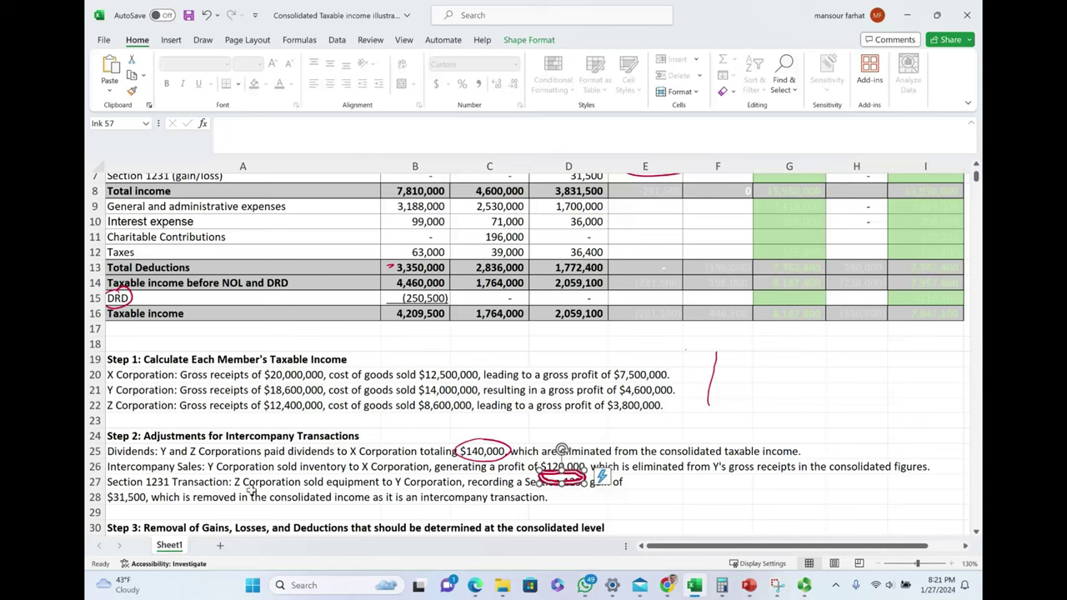
pyautogui.click(250, 493)
pyautogui.click(340, 483)
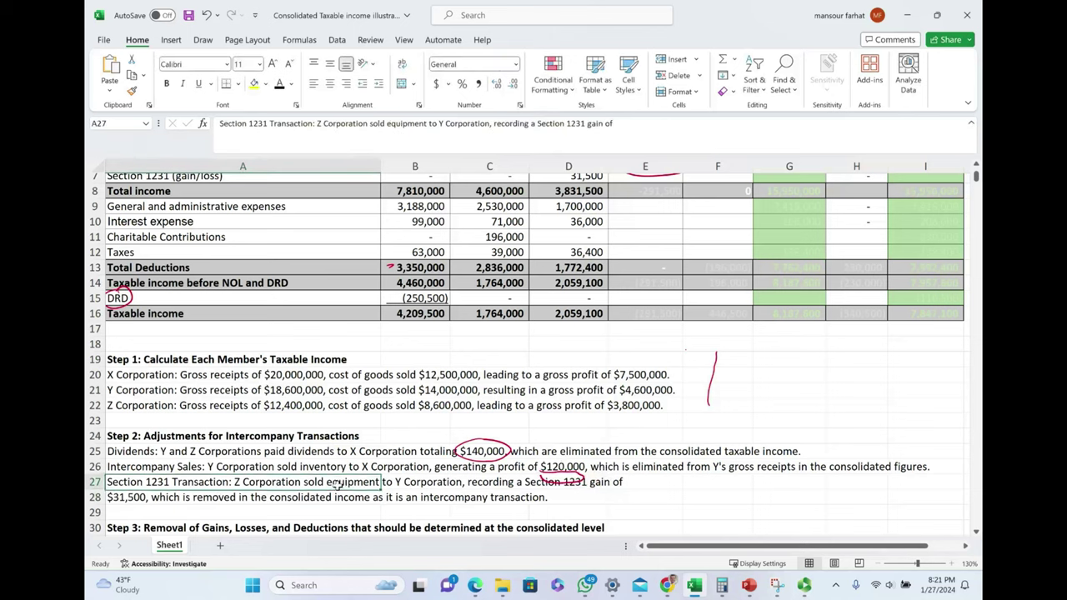
pyautogui.click(540, 481)
pyautogui.press('Delete')
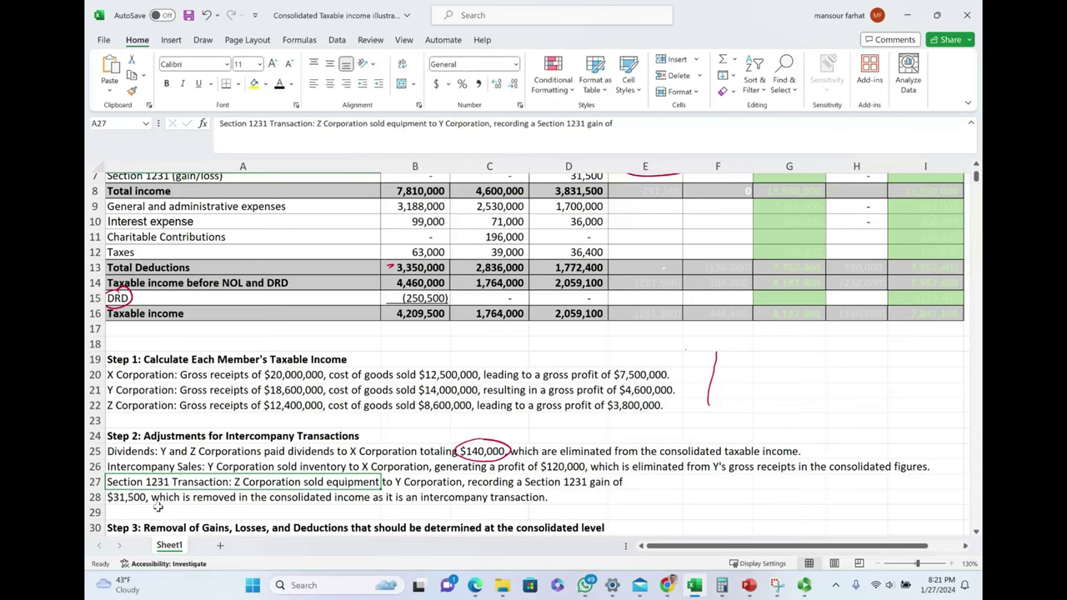
# Step: Delete the red circle around the dividends adjustment in E6 and make the Section 1231 adjustment in E7 black
pyautogui.scroll(2, 158, 507)
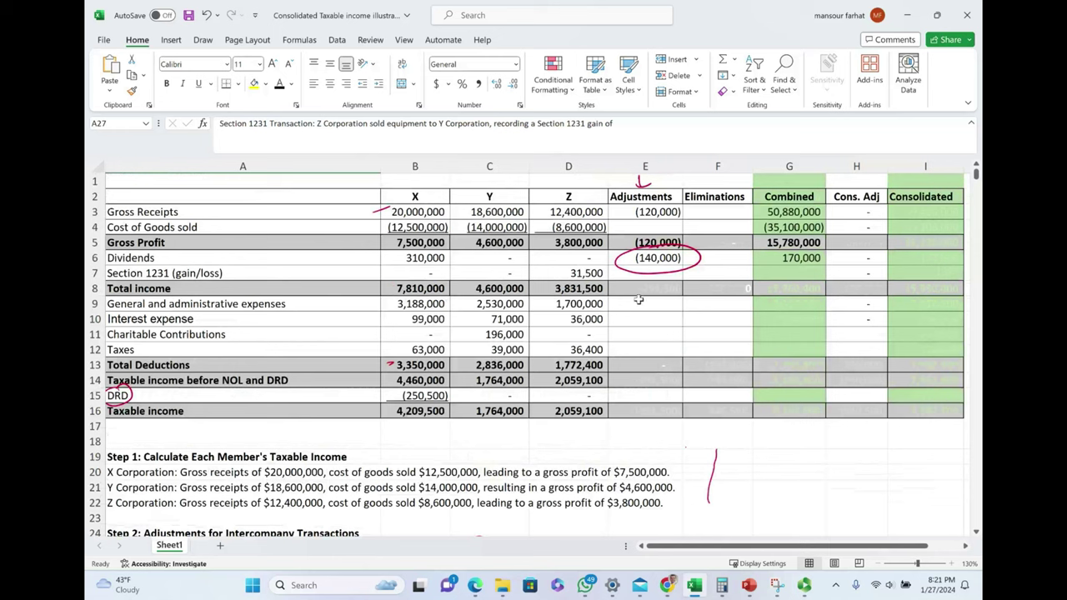
pyautogui.click(653, 272)
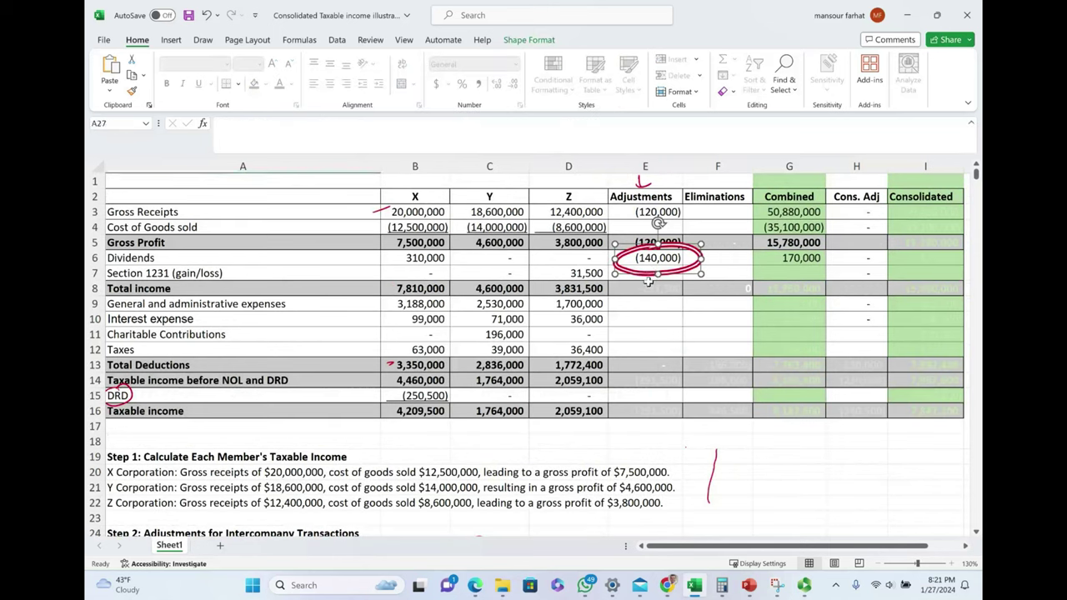
pyautogui.press('Delete')
pyautogui.click(654, 275)
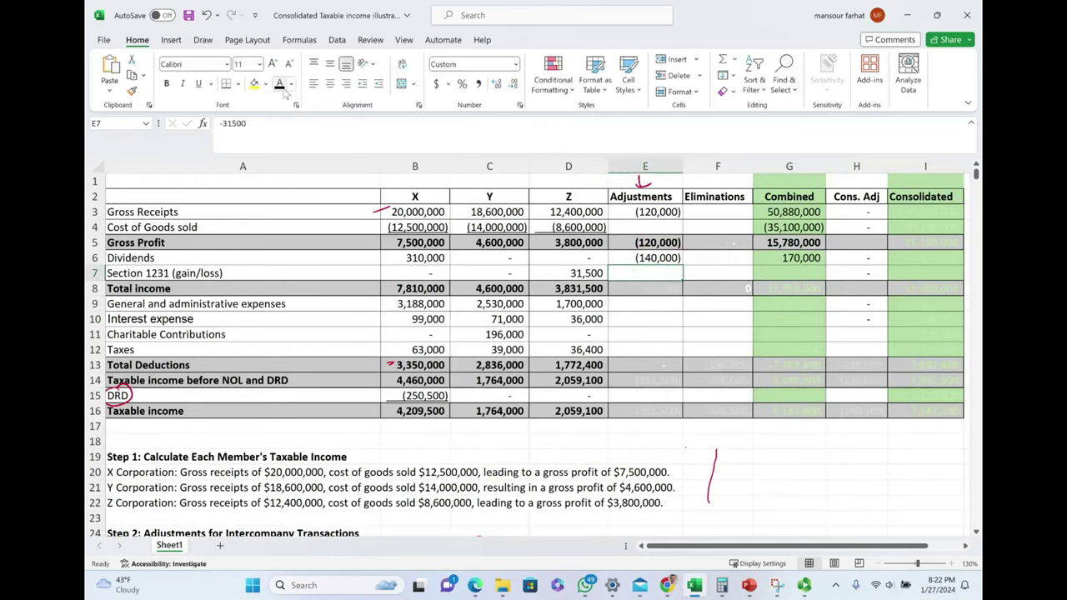
pyautogui.click(280, 83)
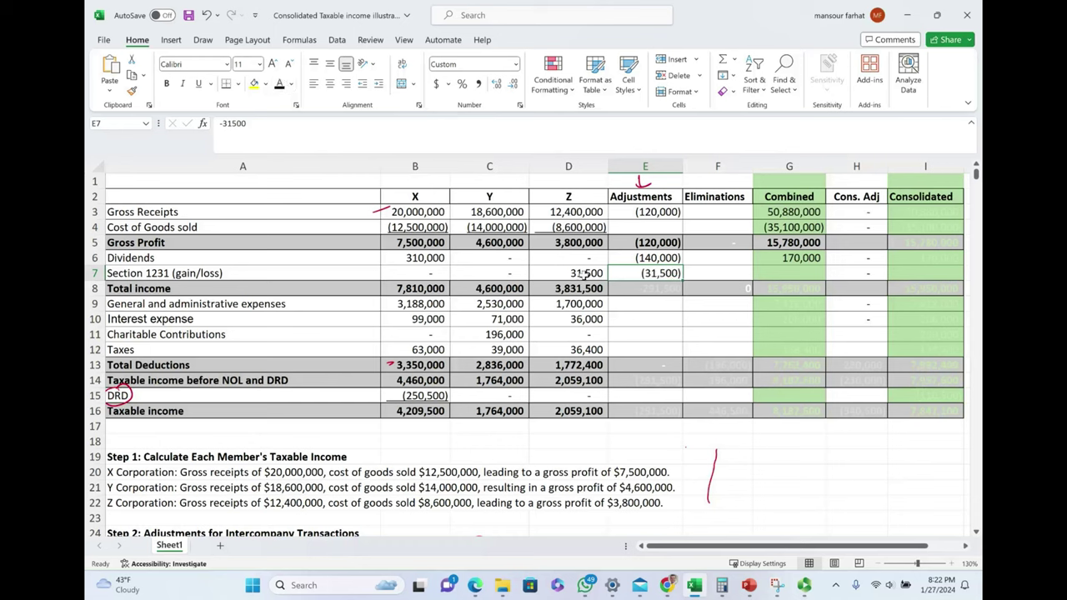
# Step: Make the total income adjustment in E8 black and trace its formula to the adjustments in E5, E6 and E7
pyautogui.click(666, 285)
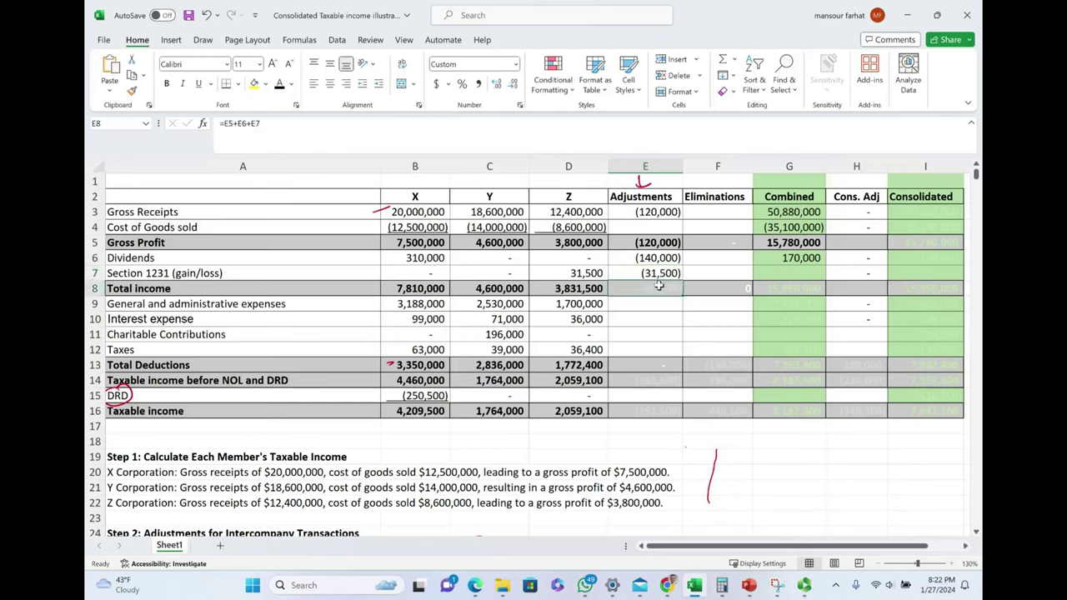
pyautogui.click(280, 85)
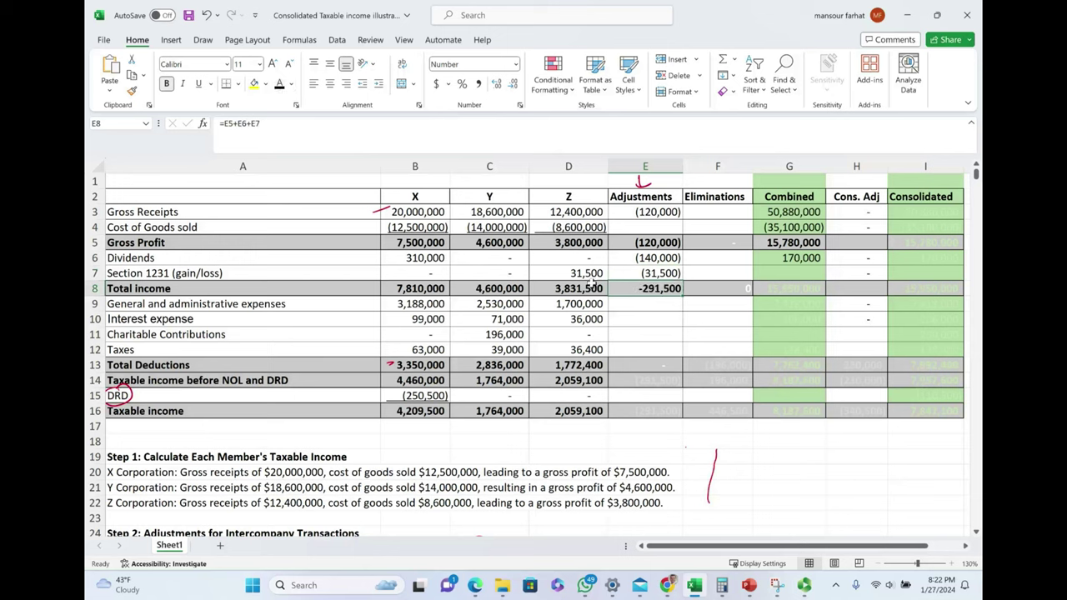
pyautogui.doubleClick(670, 289)
pyautogui.press('Escape')
pyautogui.click(672, 258)
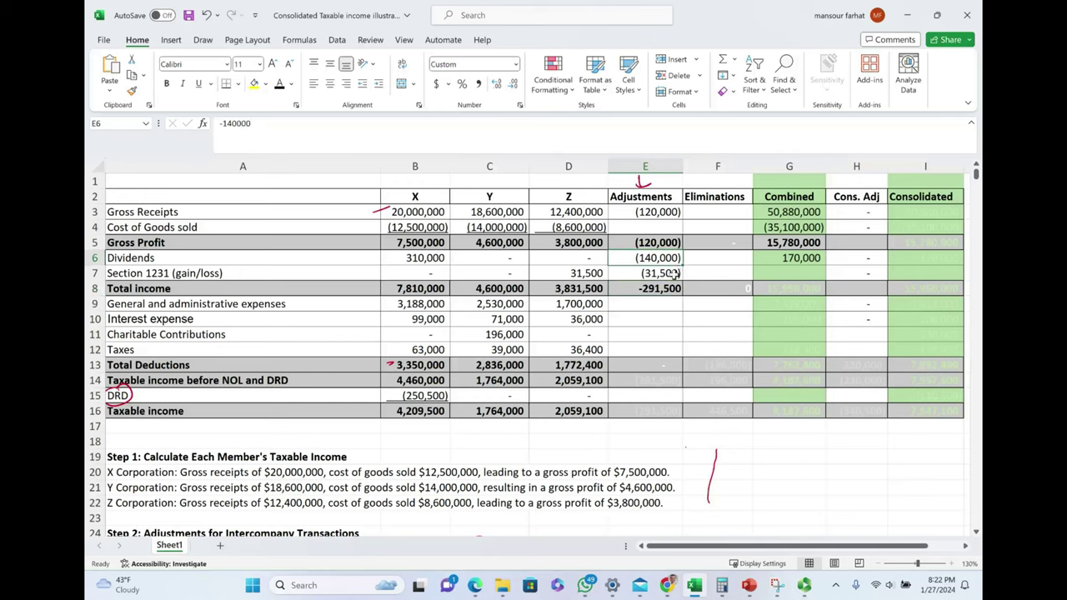
pyautogui.click(671, 244)
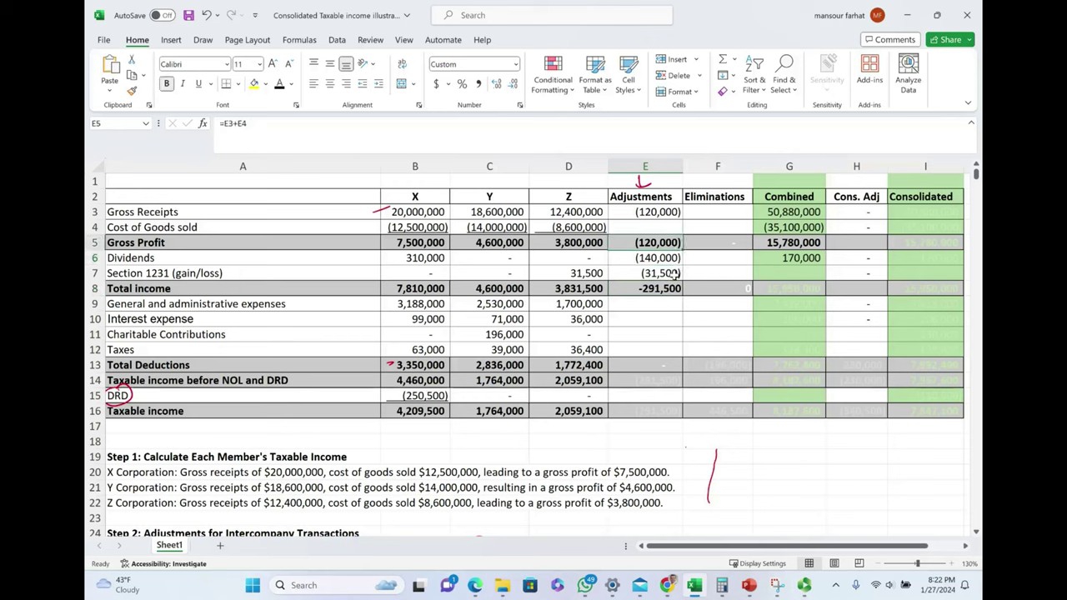
pyautogui.click(675, 275)
pyautogui.click(672, 290)
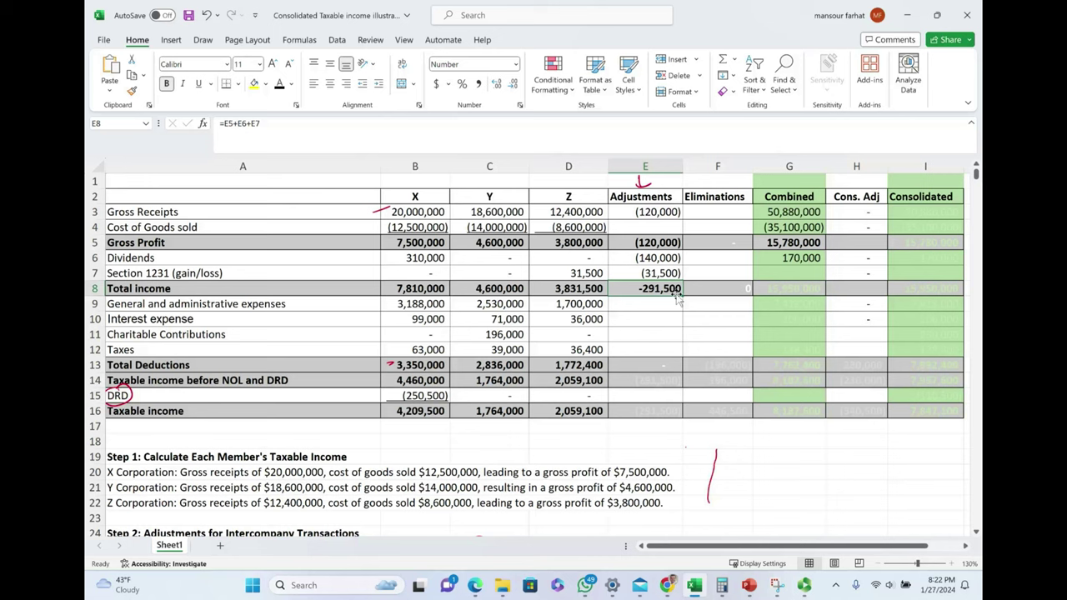
# Step: Make the adjustments in E14:E16 black and delete the red arrow above the Adjustments header
pyautogui.moveTo(649, 380); pyautogui.dragTo(648, 413)
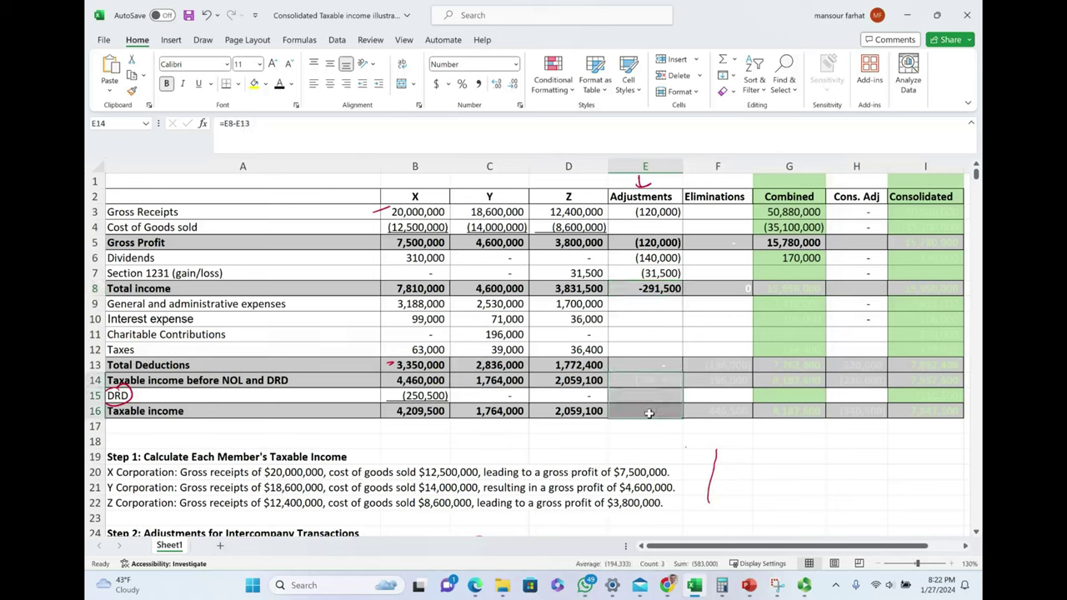
pyautogui.click(280, 83)
pyautogui.click(732, 439)
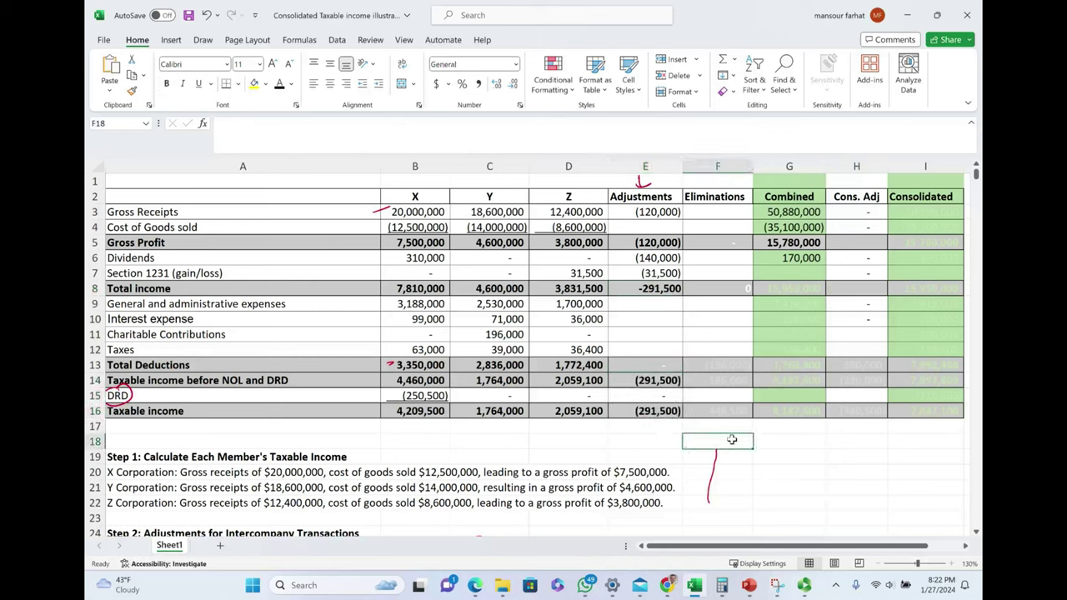
pyautogui.click(642, 185)
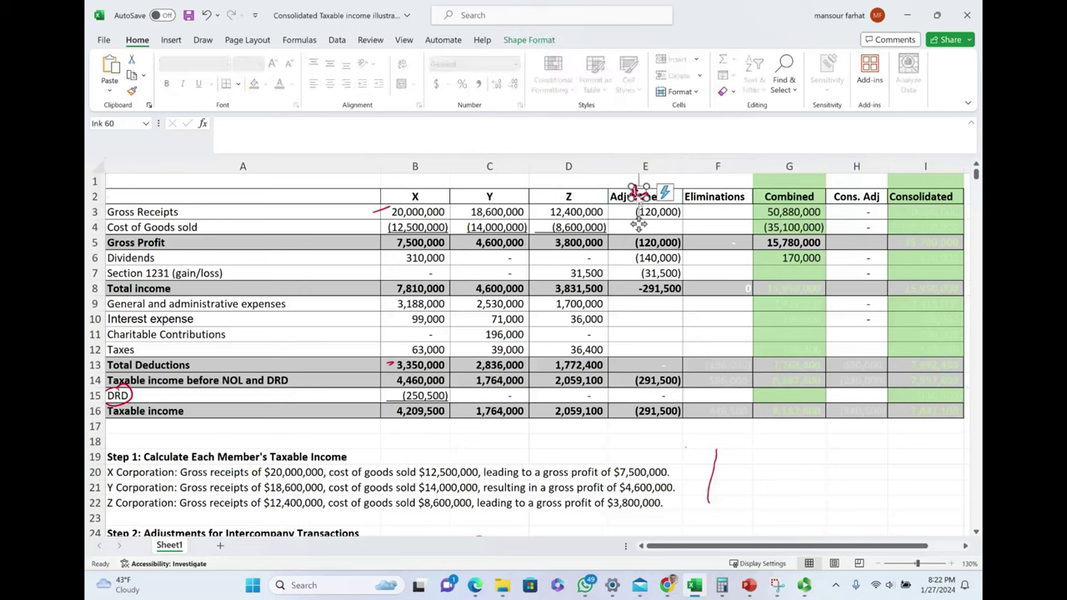
pyautogui.press('Delete')
# Step: Apply the black font color to the whole Eliminations column, F3:F16
pyautogui.click(722, 314)
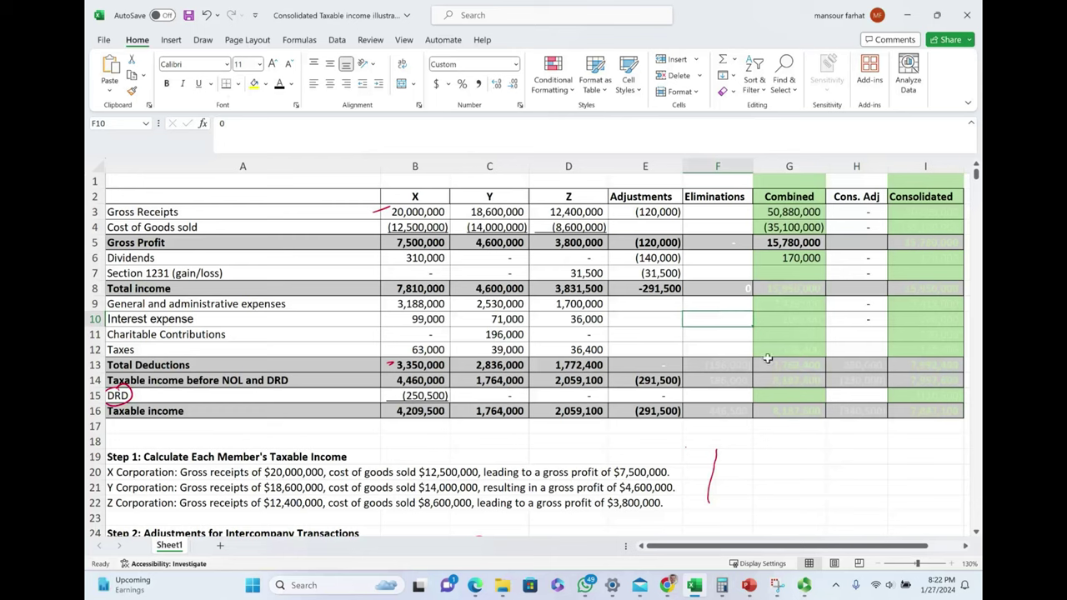
pyautogui.click(722, 341)
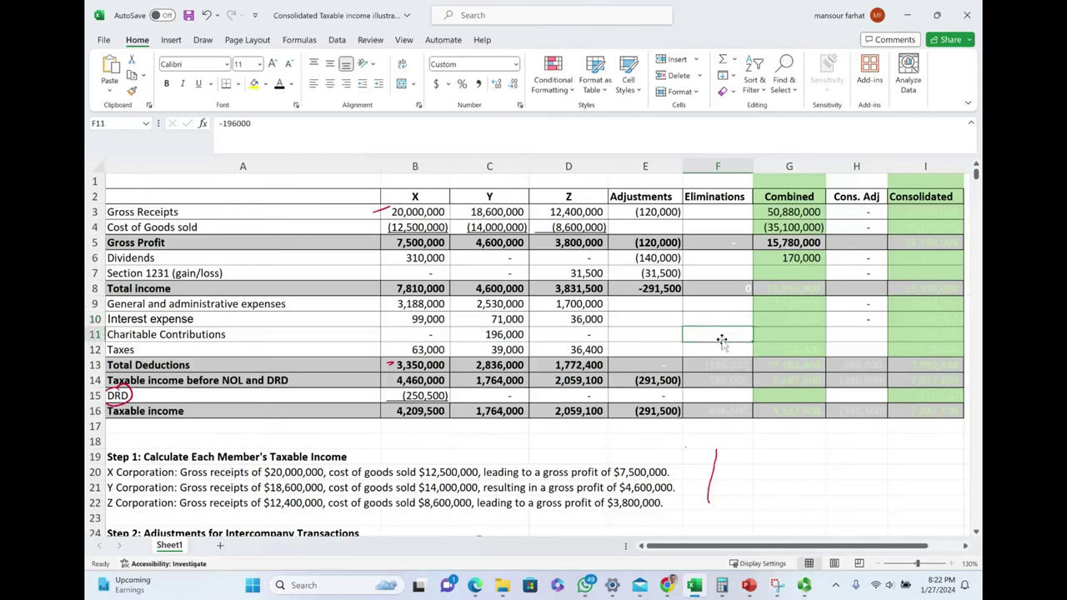
pyautogui.moveTo(723, 219); pyautogui.dragTo(725, 409)
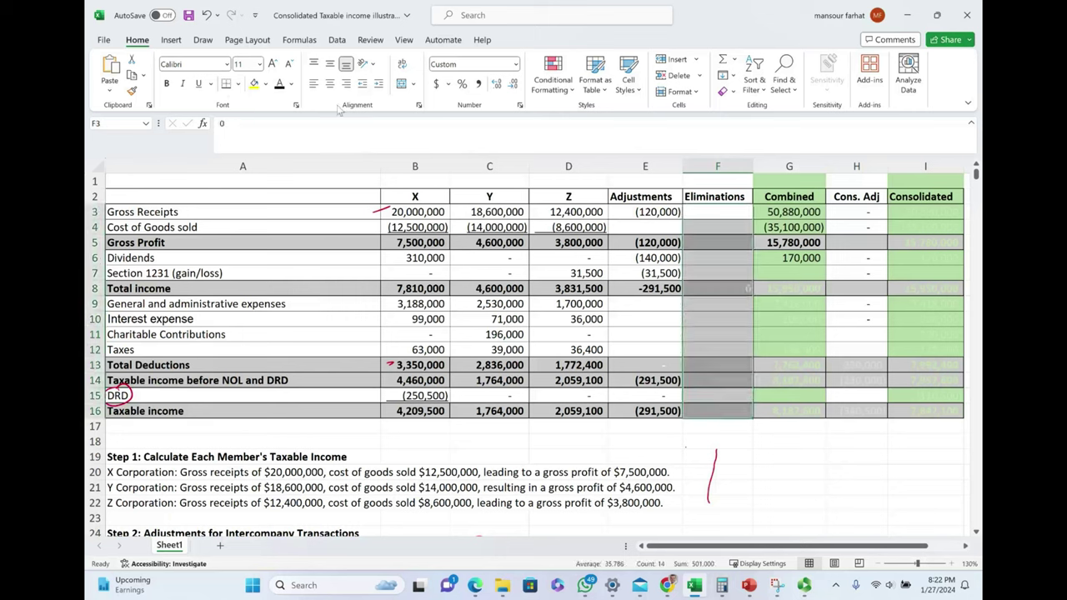
pyautogui.click(280, 84)
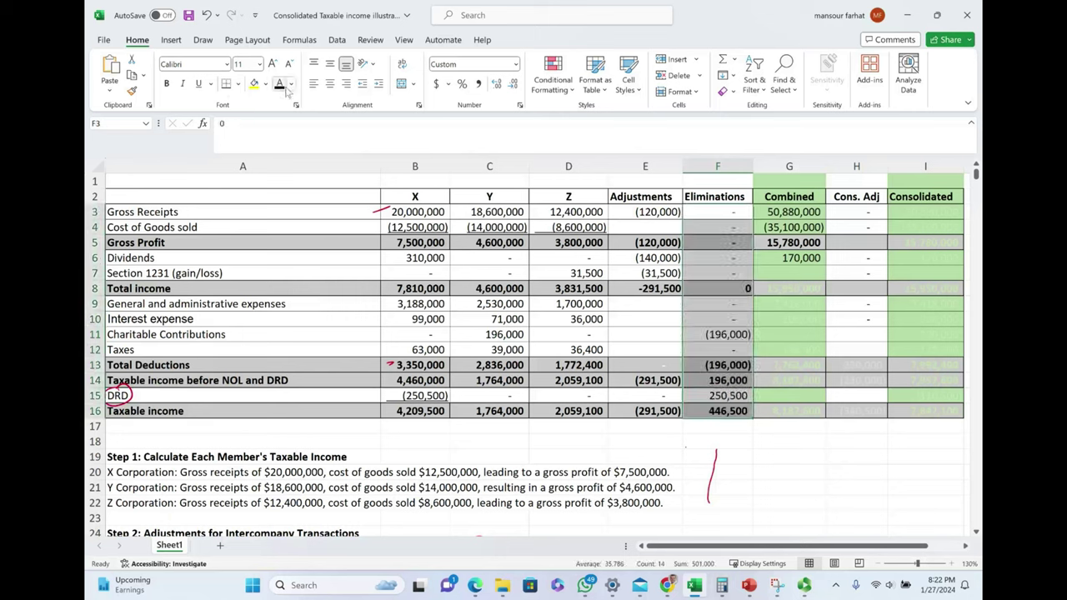
pyautogui.click(725, 350)
# Step: Compare Y's charitable contributions in C11 with the elimination in F11, check X's DRD in B15, and fill E15 yellow
pyautogui.click(492, 334)
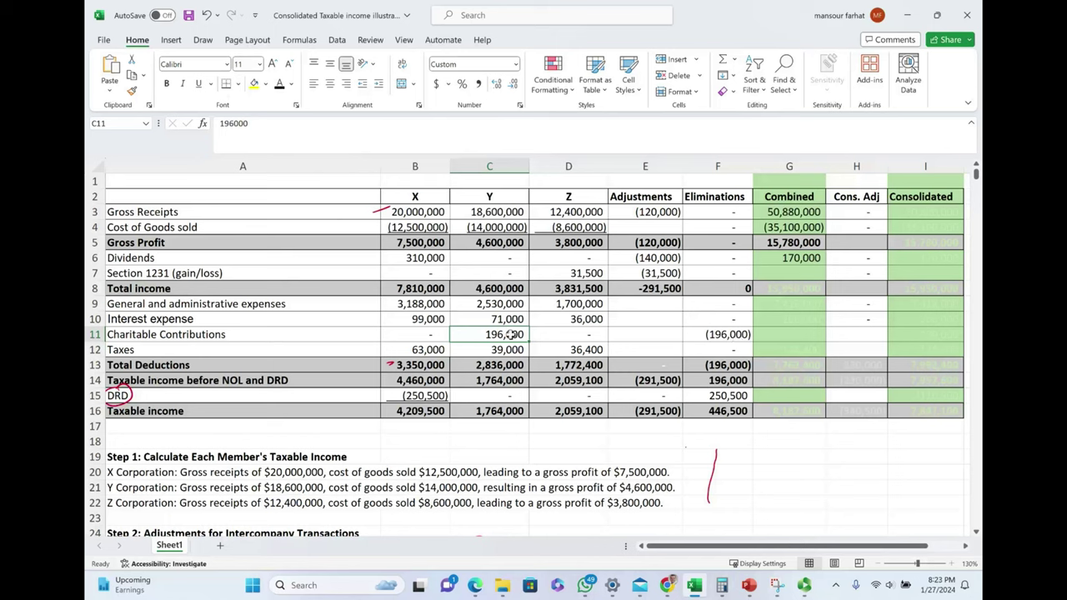
pyautogui.click(730, 335)
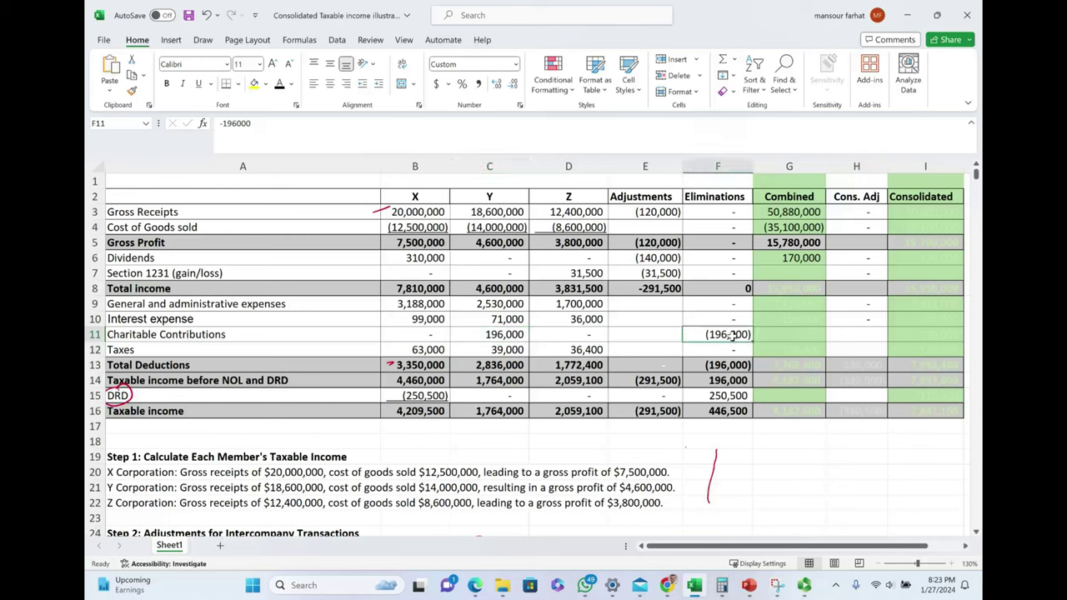
pyautogui.click(441, 397)
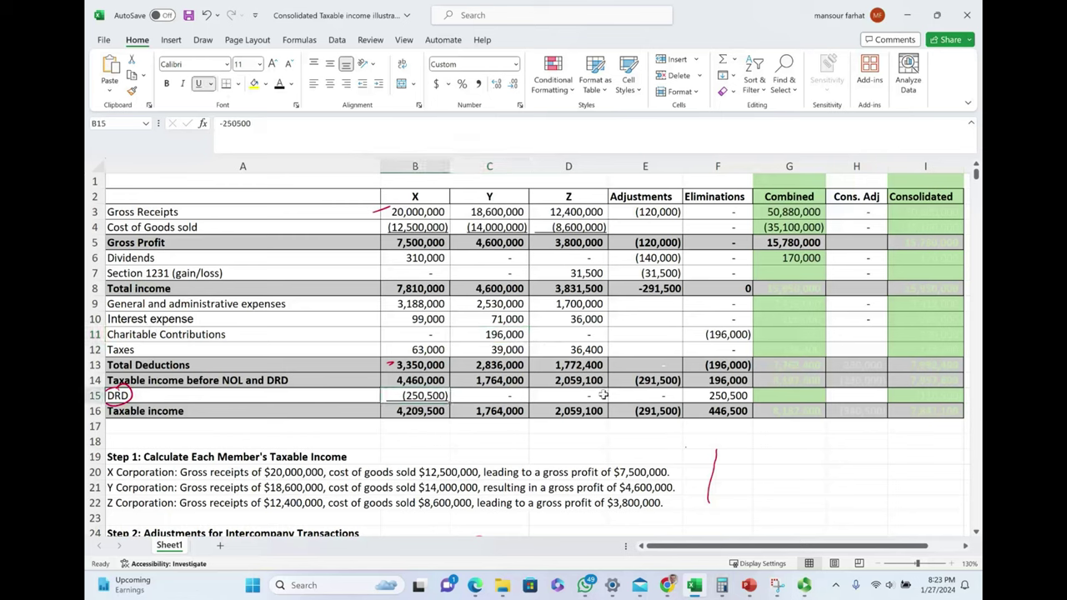
pyautogui.click(645, 396)
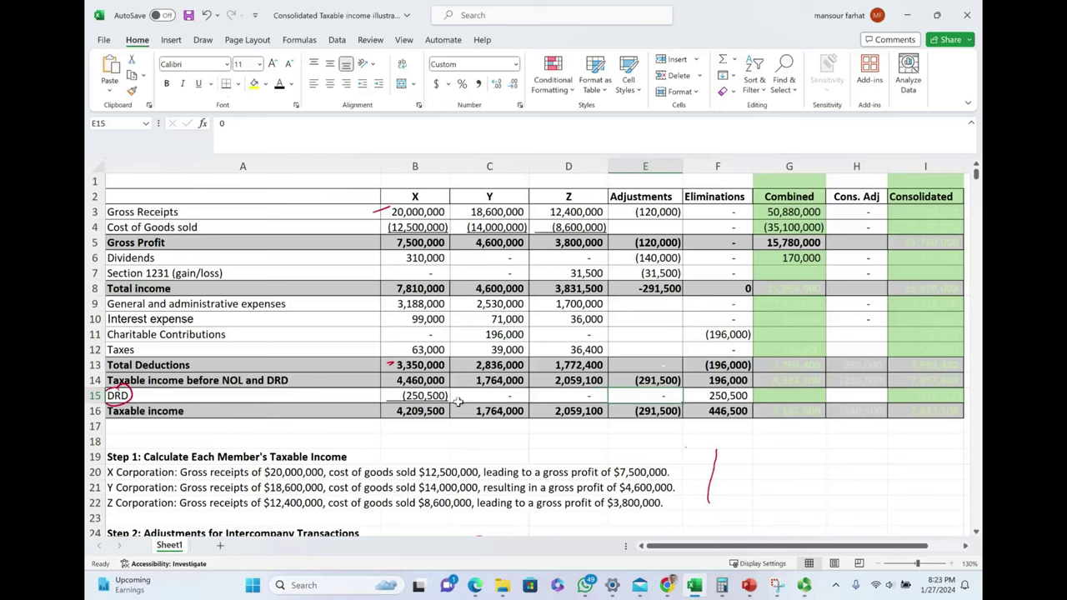
pyautogui.hotkey('alt', 'h')
pyautogui.press('h')
pyautogui.press('Return')
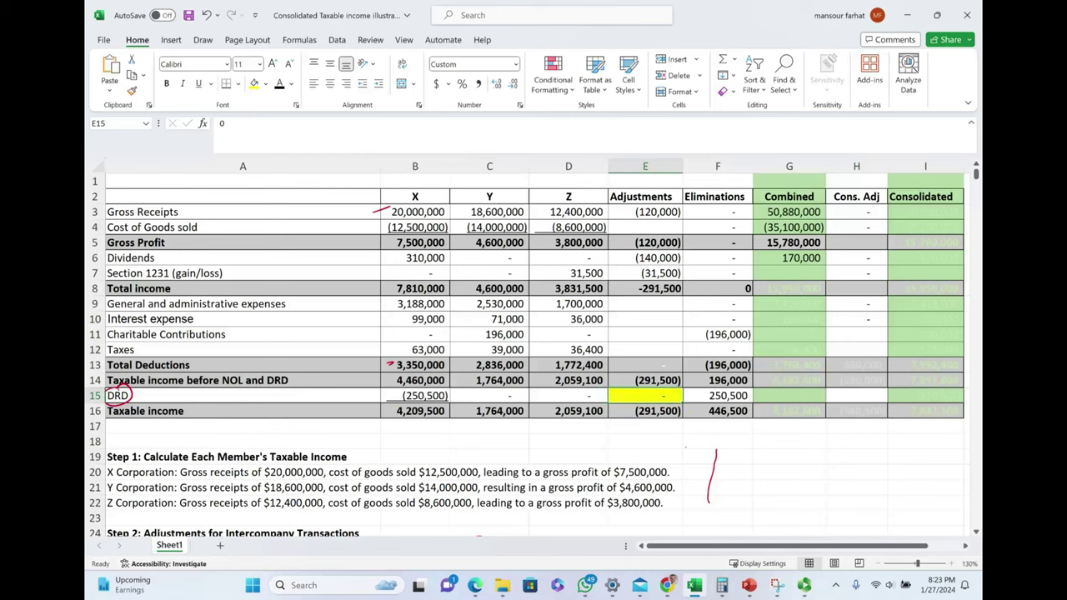
# Step: Mark Y's charitable contributions in C11, the Charitable Contributions label and X's DRD in B15 with the yellow highlighter
pyautogui.click(501, 333)
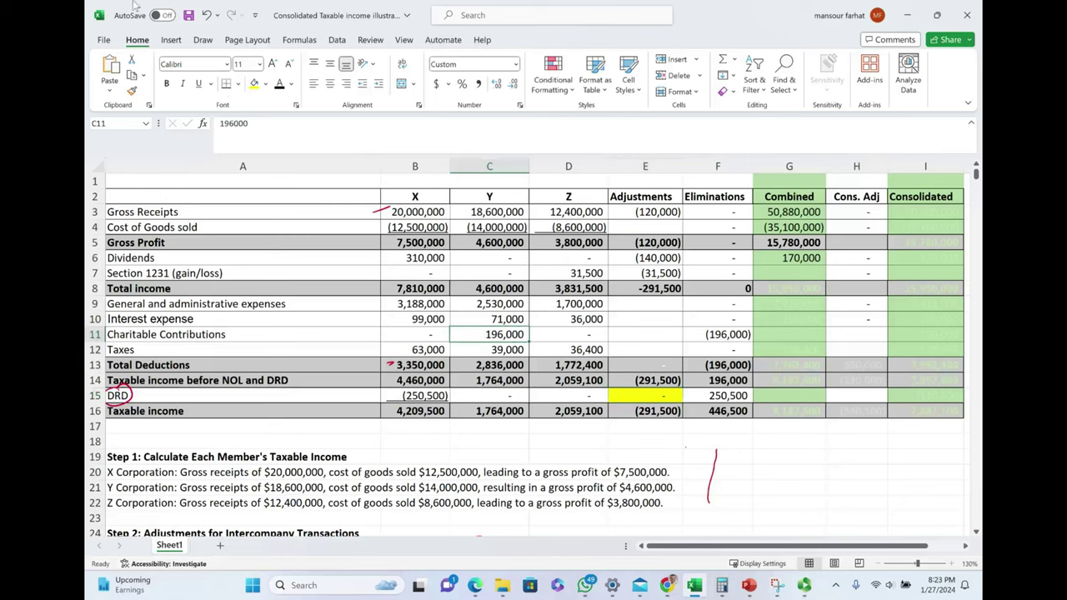
pyautogui.click(337, 40)
pyautogui.click(202, 39)
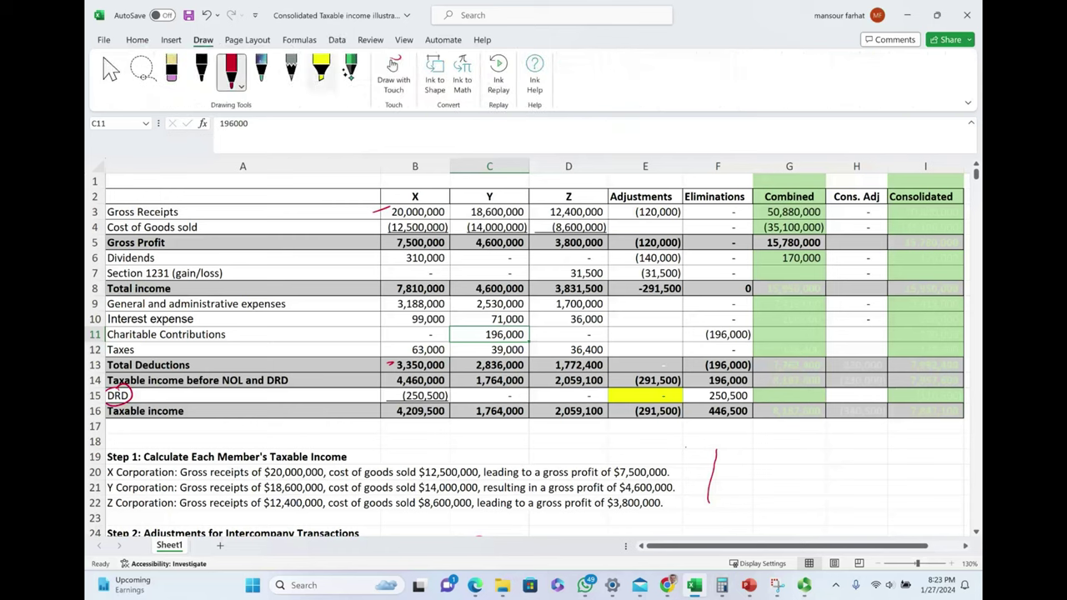
pyautogui.click(321, 70)
pyautogui.press('Right')
pyautogui.press('Right')
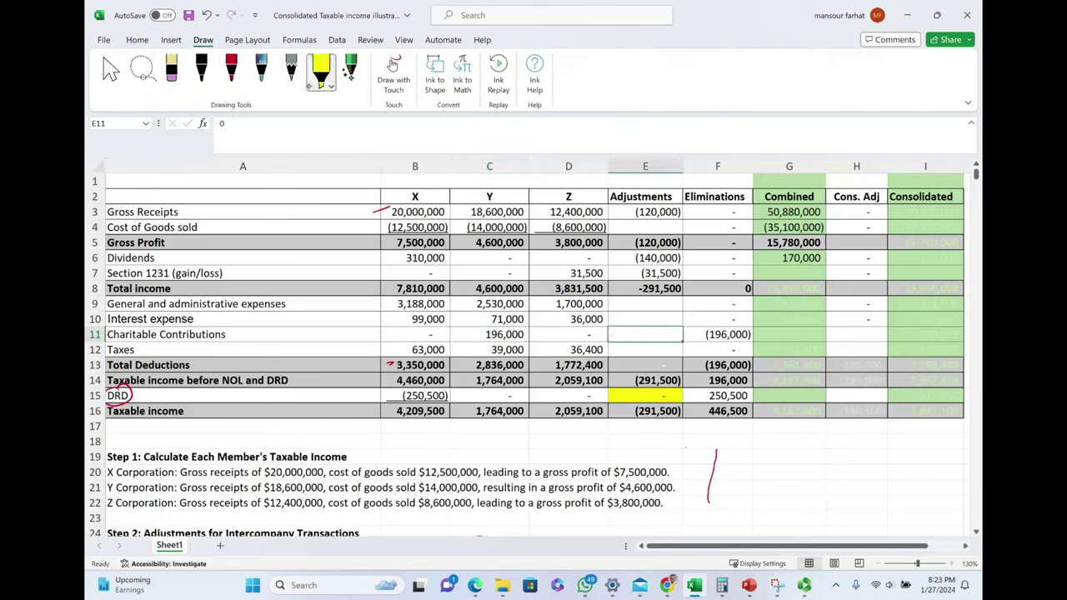
pyautogui.click(321, 71)
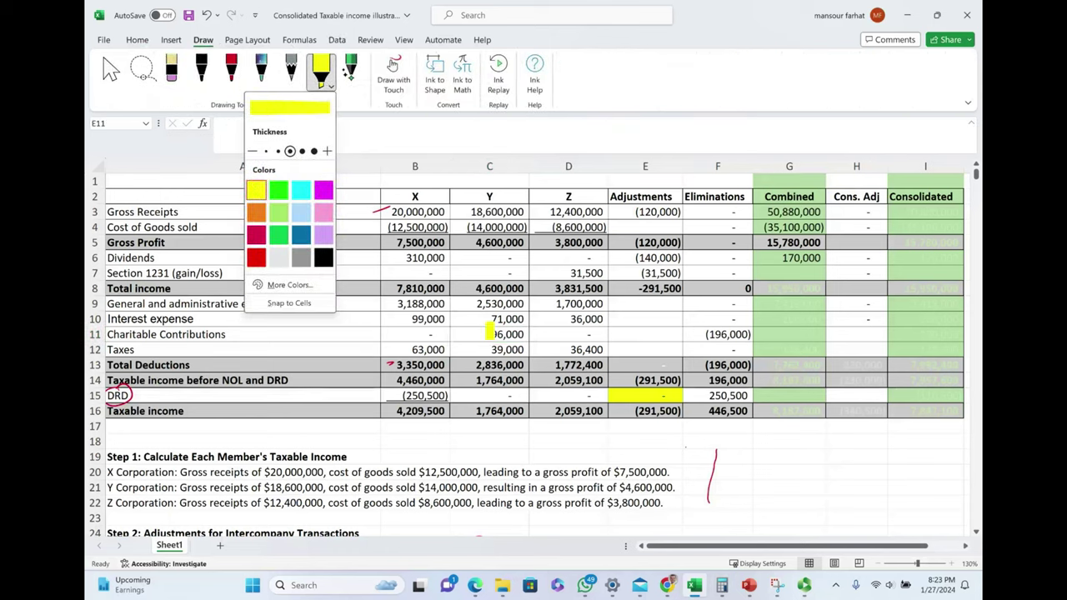
pyautogui.click(490, 334)
pyautogui.moveTo(490, 334); pyautogui.dragTo(531, 334)
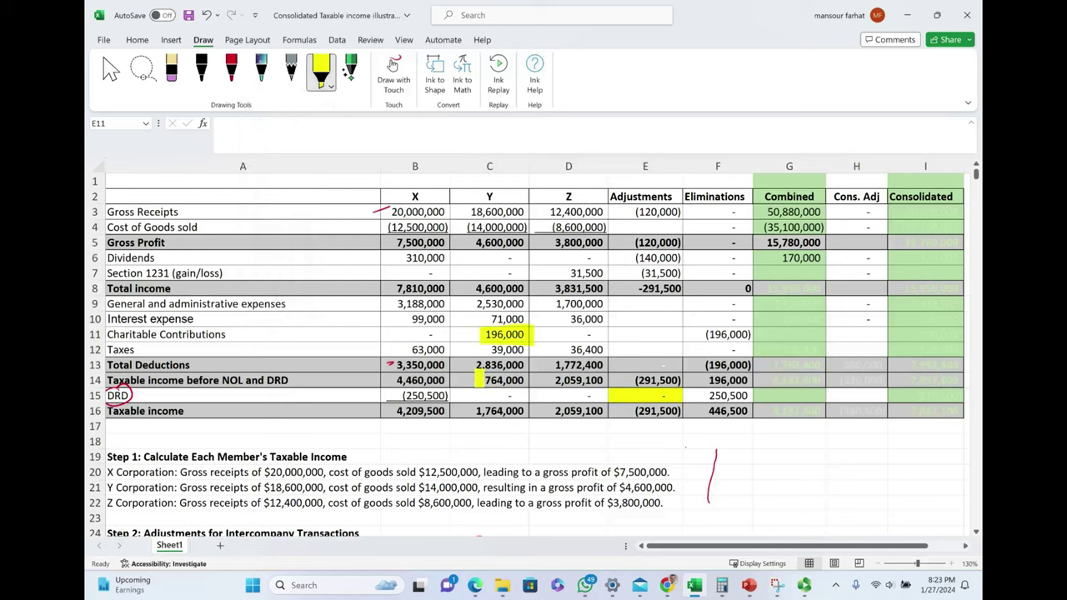
pyautogui.moveTo(108, 334); pyautogui.dragTo(222, 334)
pyautogui.moveTo(401, 395); pyautogui.dragTo(450, 395)
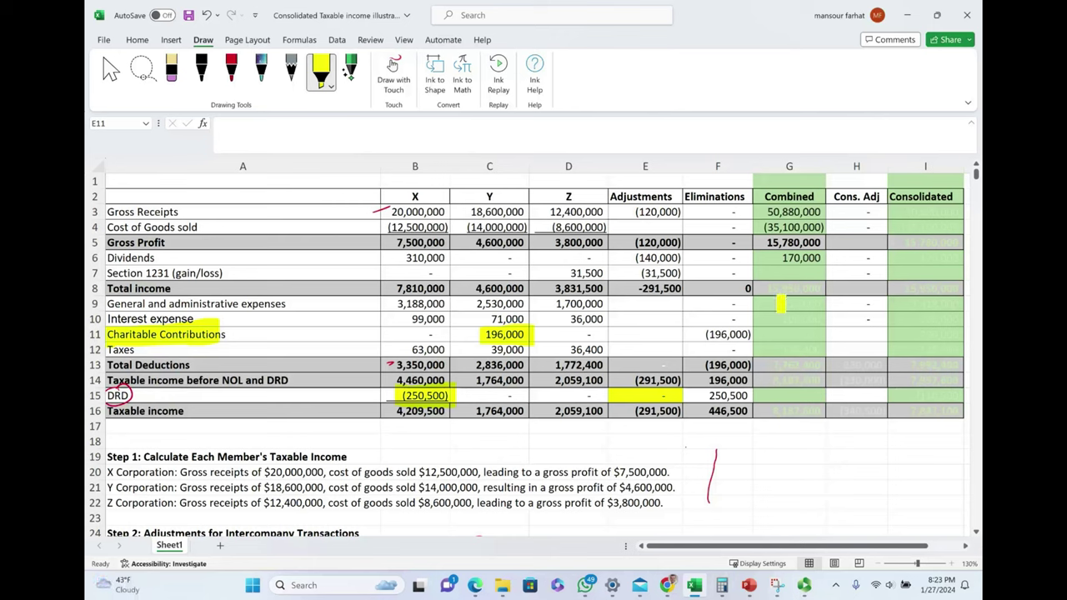
# Step: Make the combined total income in G8 black
pyautogui.click(792, 289)
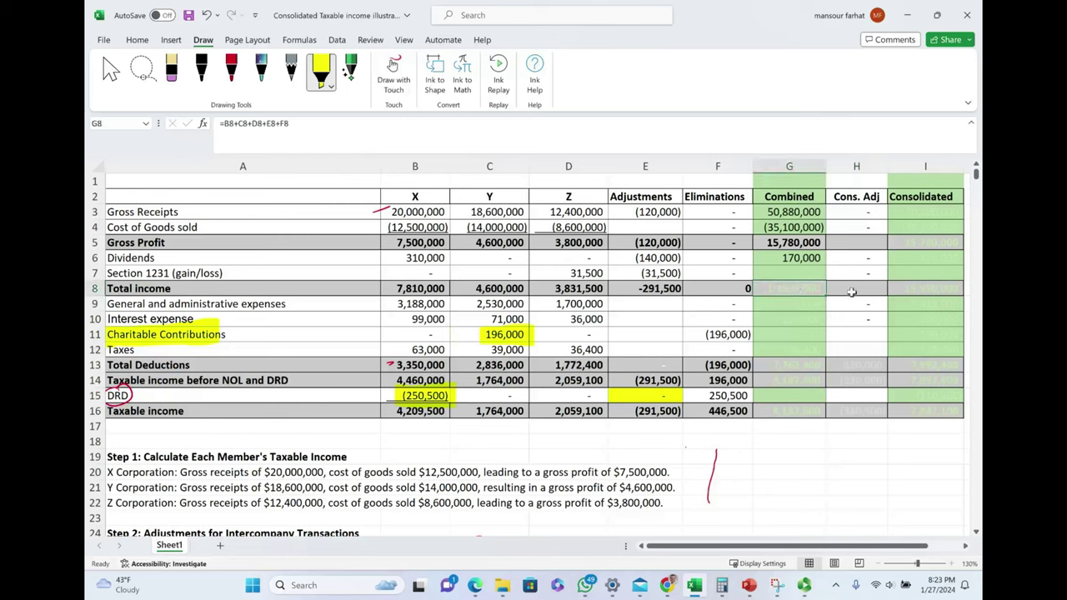
pyautogui.click(136, 39)
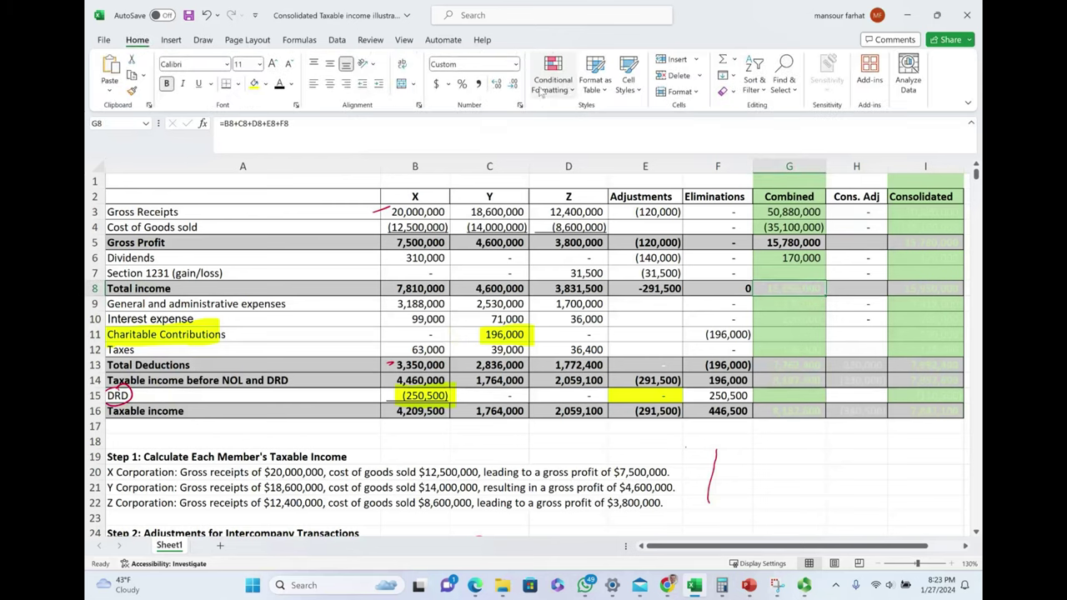
pyautogui.click(281, 87)
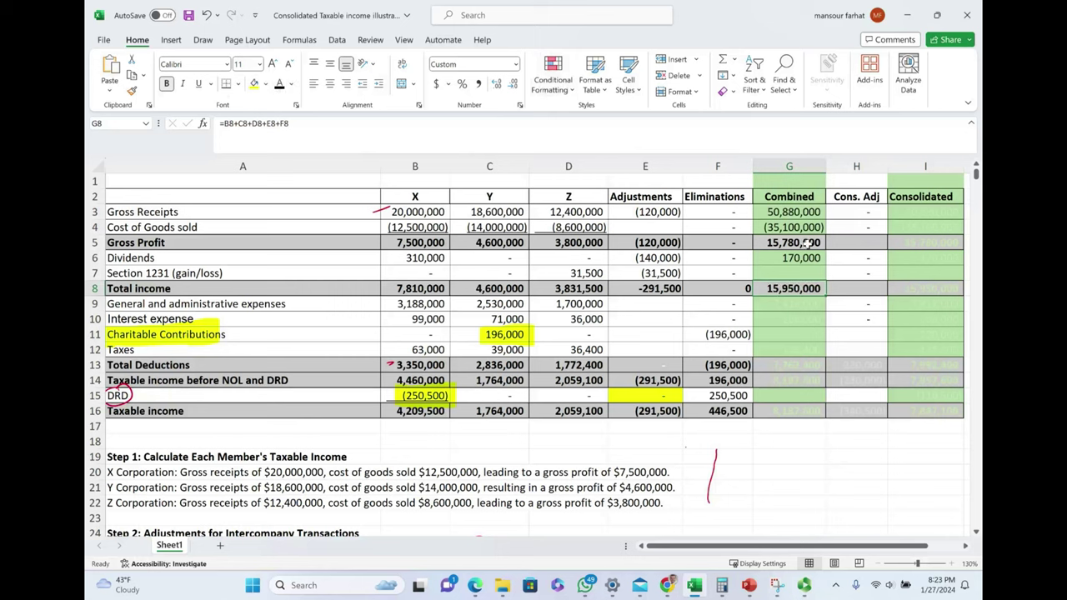
# Step: Check the formula behind the combined total income in G8 against gross profit in G5 and dividends in G6
pyautogui.doubleClick(810, 288)
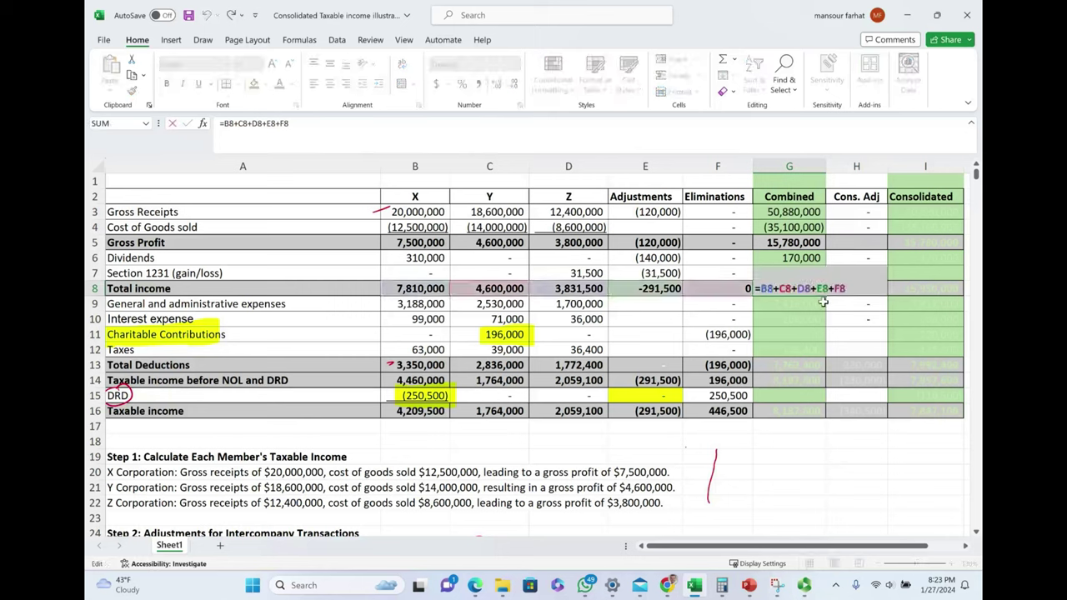
pyautogui.press('Escape')
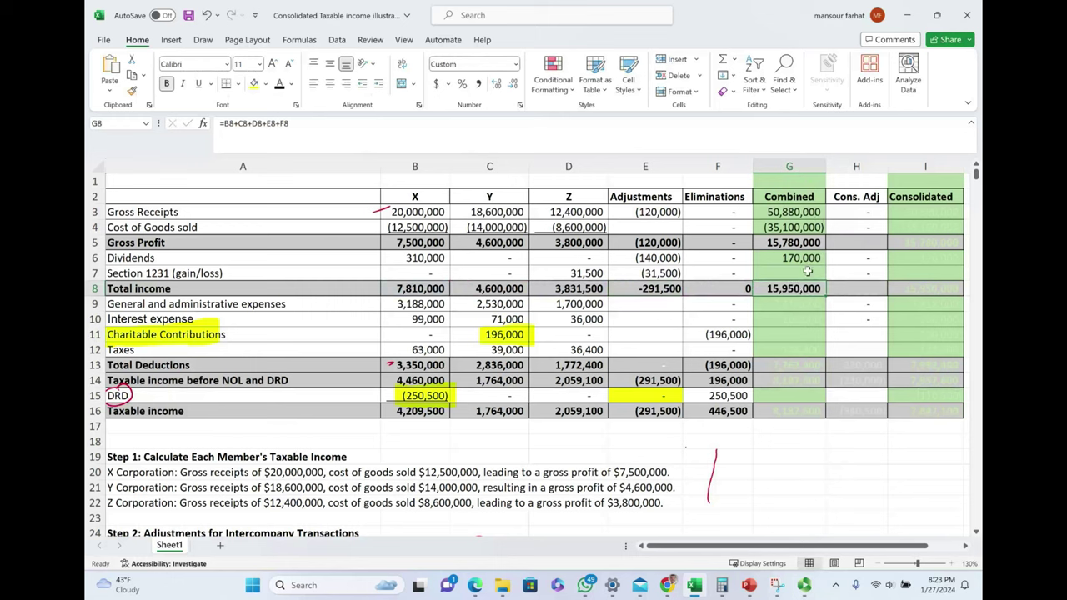
pyautogui.click(805, 247)
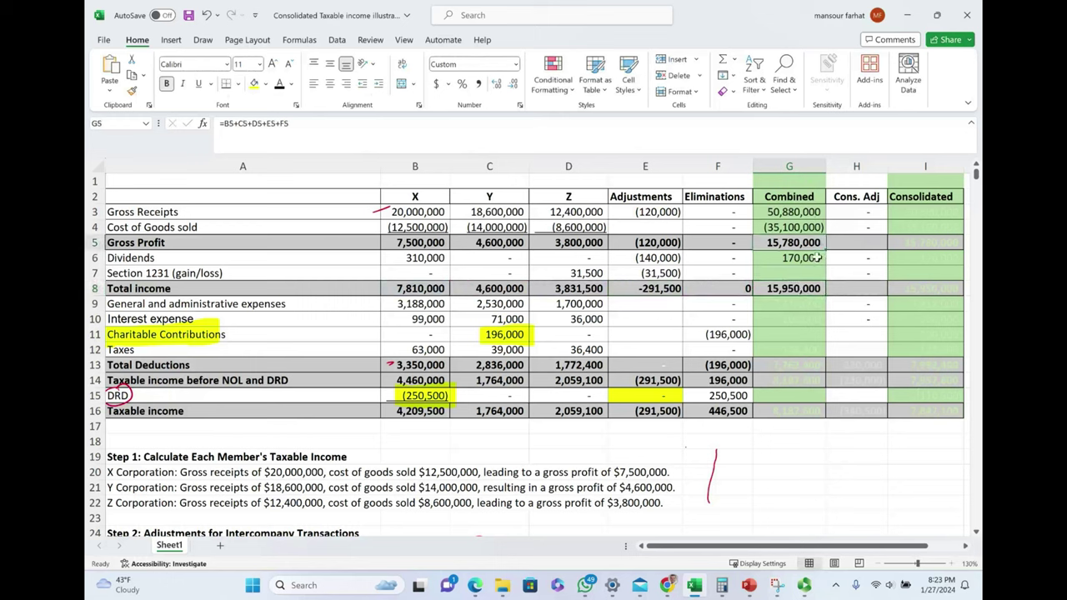
pyautogui.click(800, 260)
pyautogui.click(808, 290)
# Step: Apply the black font color to the combined administrative and interest expenses in G9:G10 and check the formula in G9
pyautogui.click(810, 306)
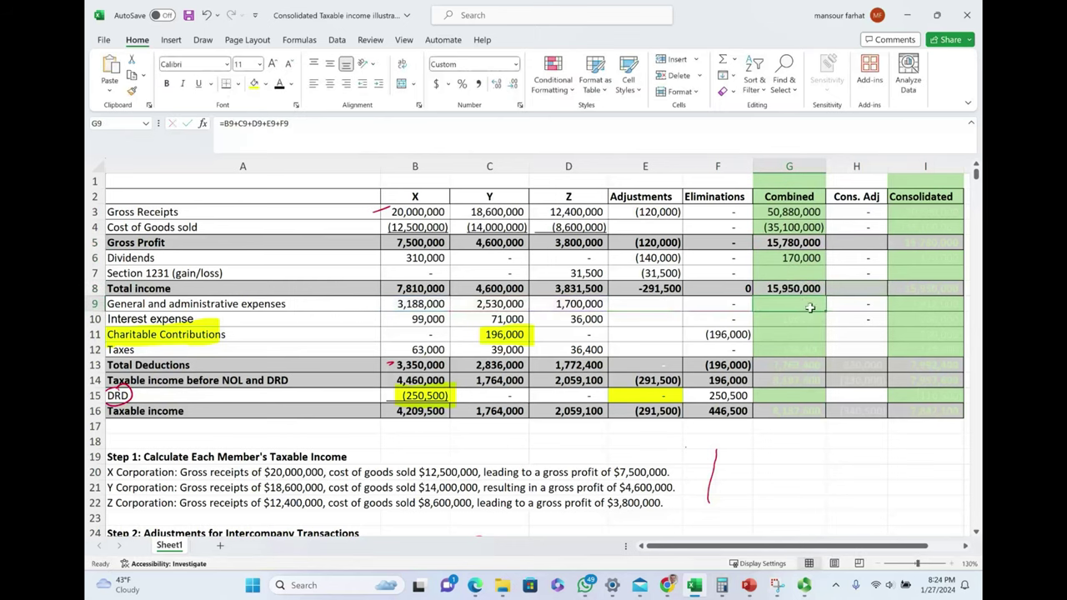
pyautogui.moveTo(808, 304)
pyautogui.mouseDown()
pyautogui.moveTo(807, 333)
pyautogui.moveTo(807, 306)
pyautogui.moveTo(805, 319)
pyautogui.mouseUp()
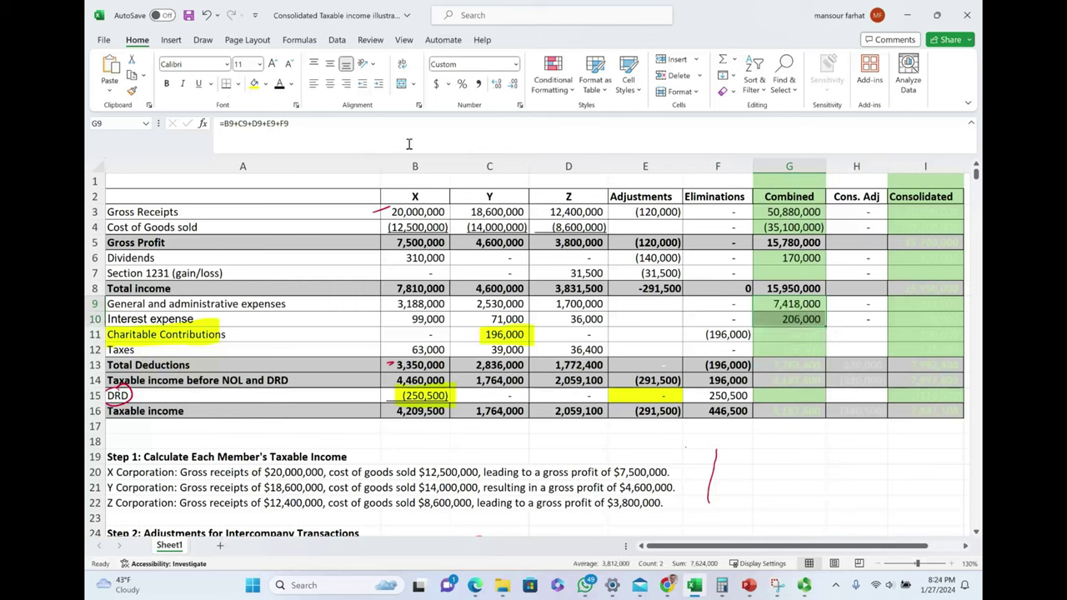
pyautogui.doubleClick(780, 303)
pyautogui.press('Escape')
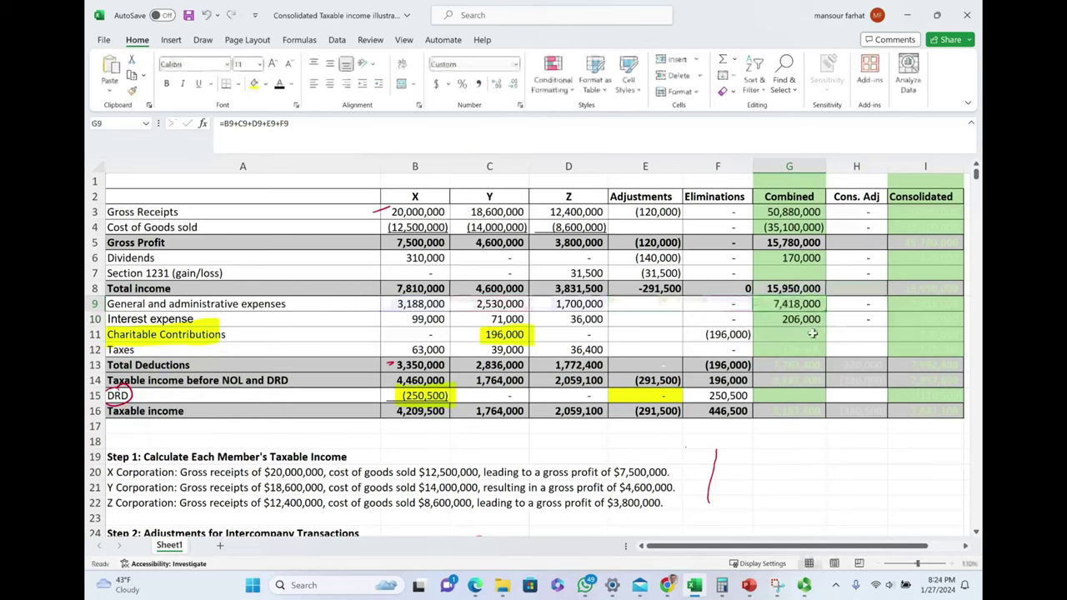
# Step: Make the combined taxes in G12, total deductions in G13 and taxable income before NOL and DRD in G14 black
pyautogui.click(800, 350)
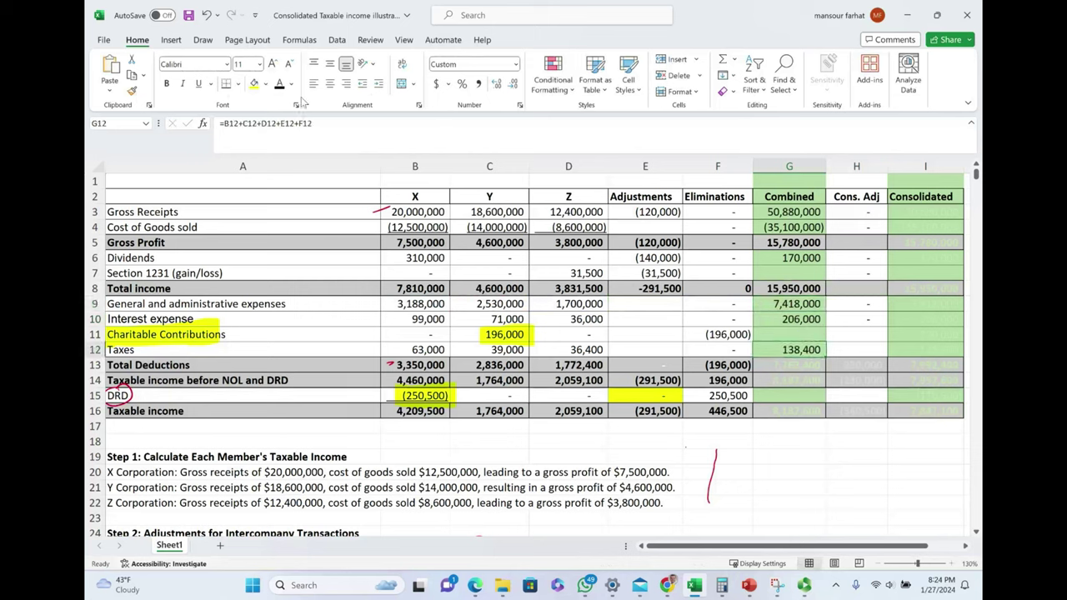
pyautogui.moveTo(796, 365); pyautogui.dragTo(797, 377)
pyautogui.click(789, 365)
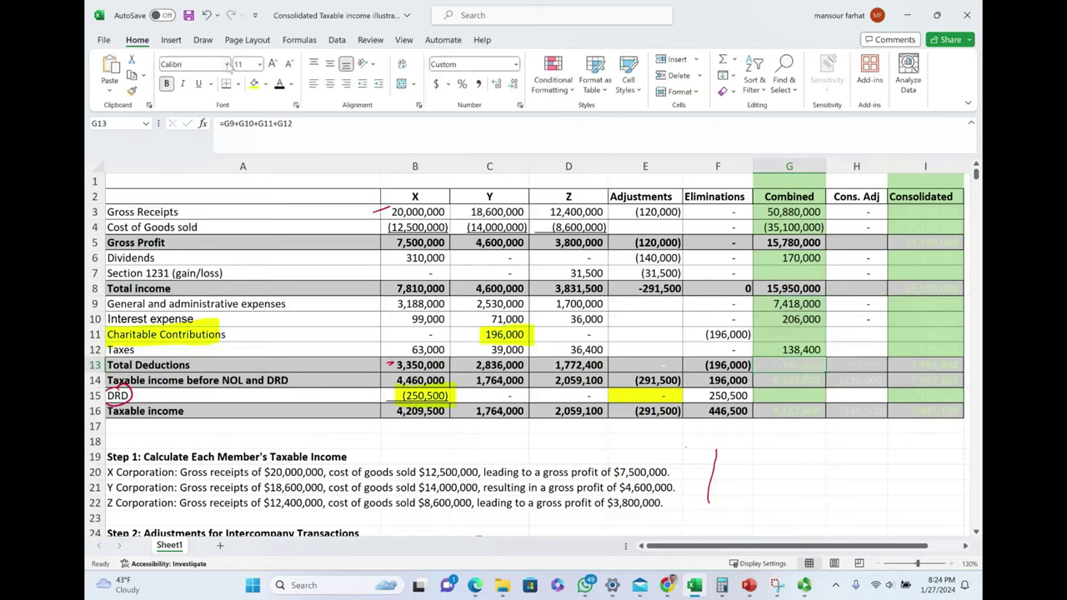
pyautogui.click(796, 381)
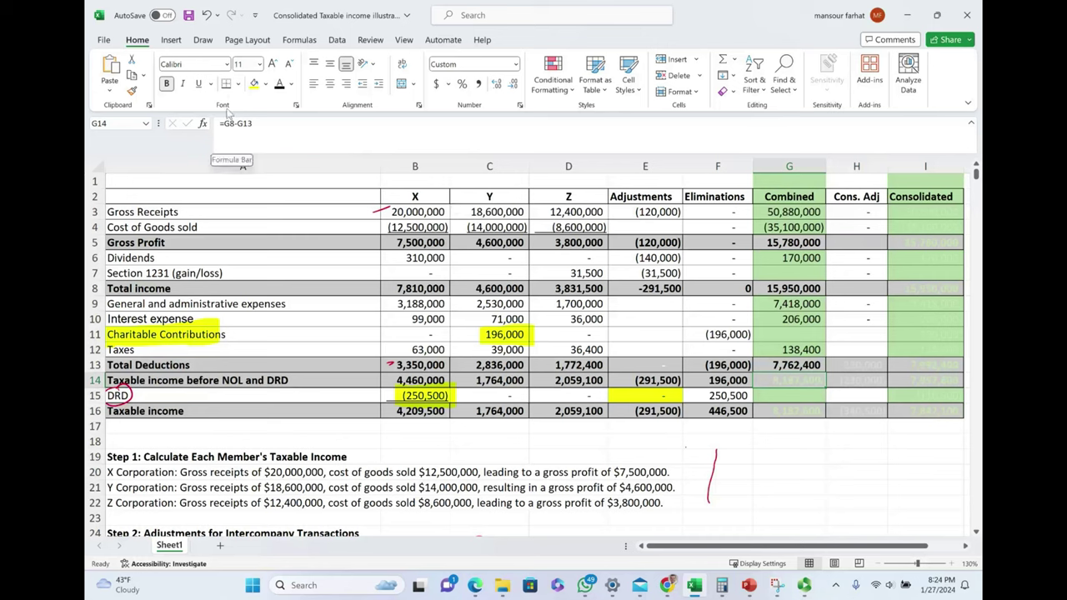
pyautogui.click(279, 83)
# Step: Make the combined DRD in G15 and the combined taxable income in G16 black
pyautogui.click(796, 396)
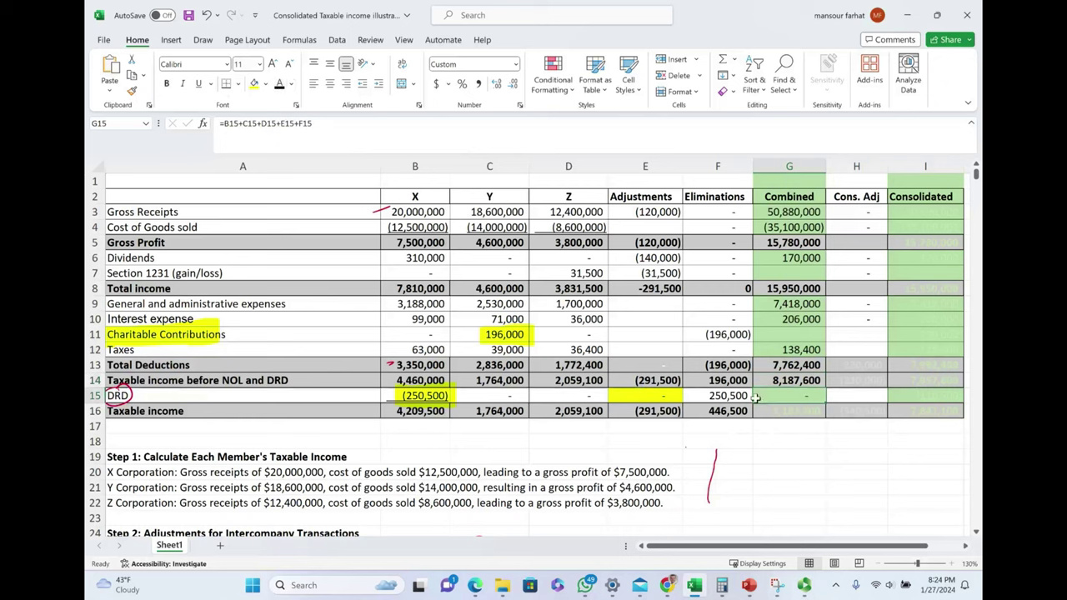
pyautogui.click(796, 411)
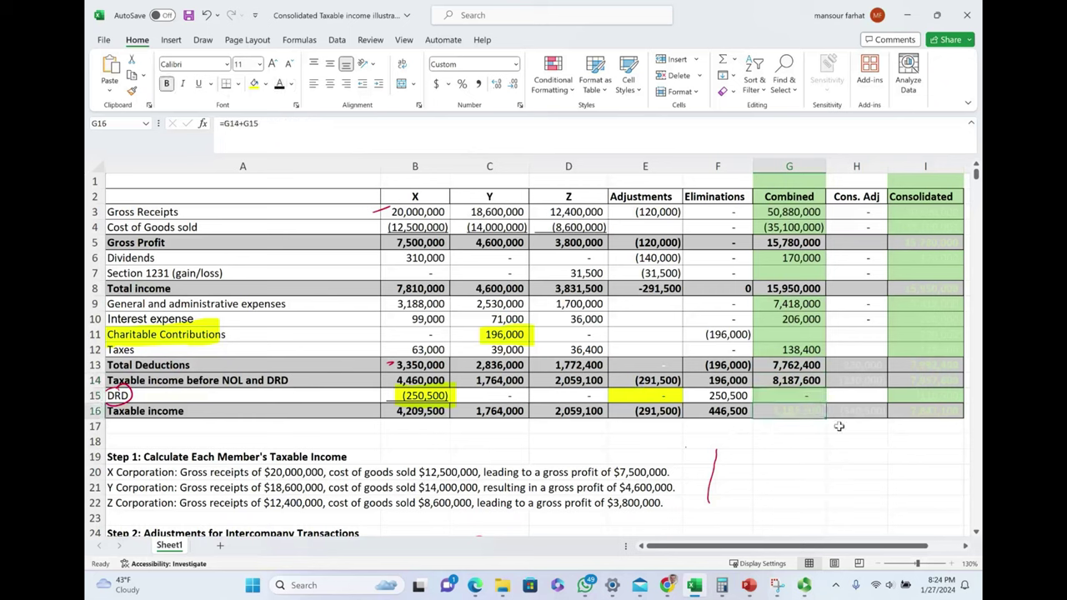
pyautogui.click(279, 83)
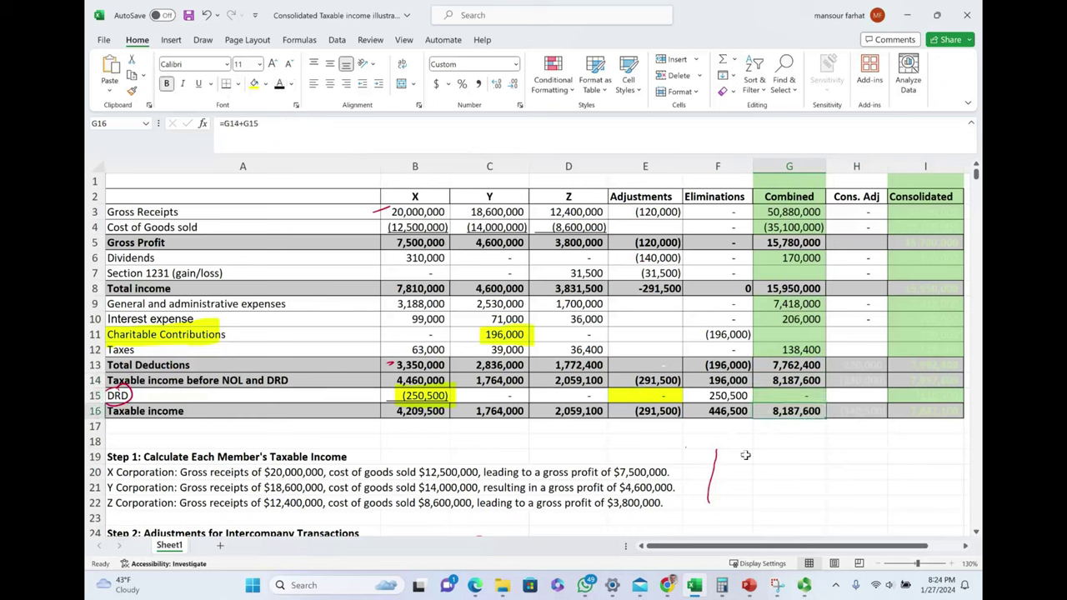
# Step: Examine the combined taxable income before NOL and DRD in G14 alongside the Step 3 notes on charitable contributions
pyautogui.click(798, 385)
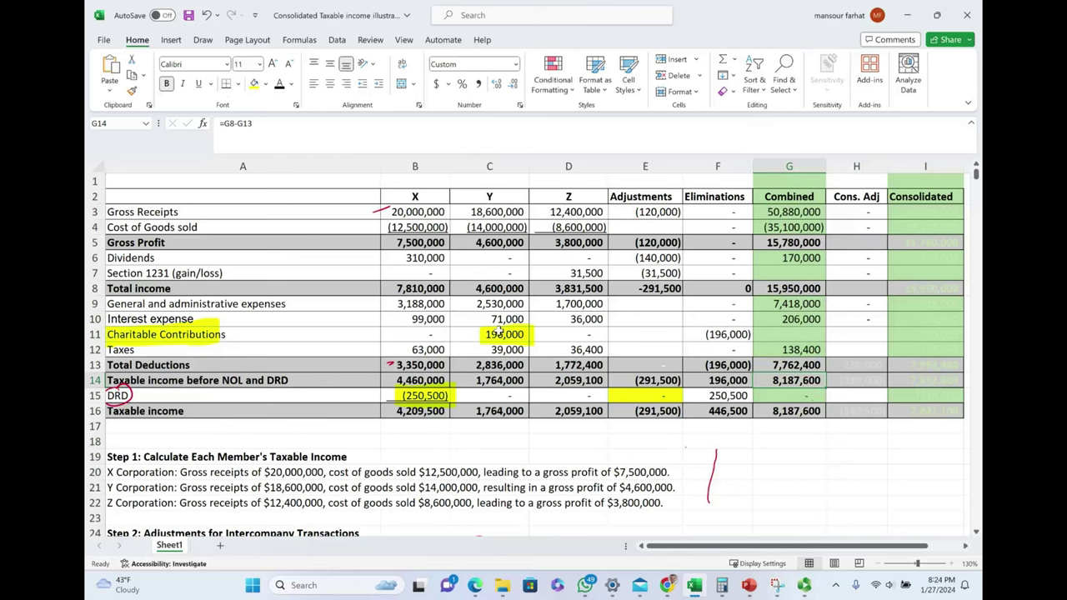
pyautogui.scroll(-3, 499, 331)
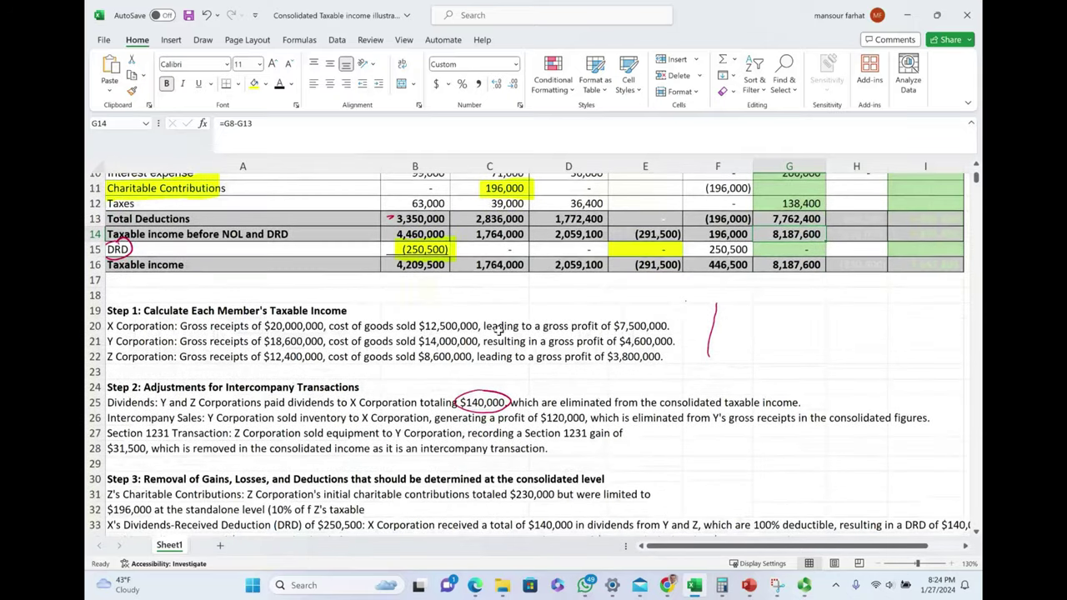
pyautogui.scroll(-1, 498, 332)
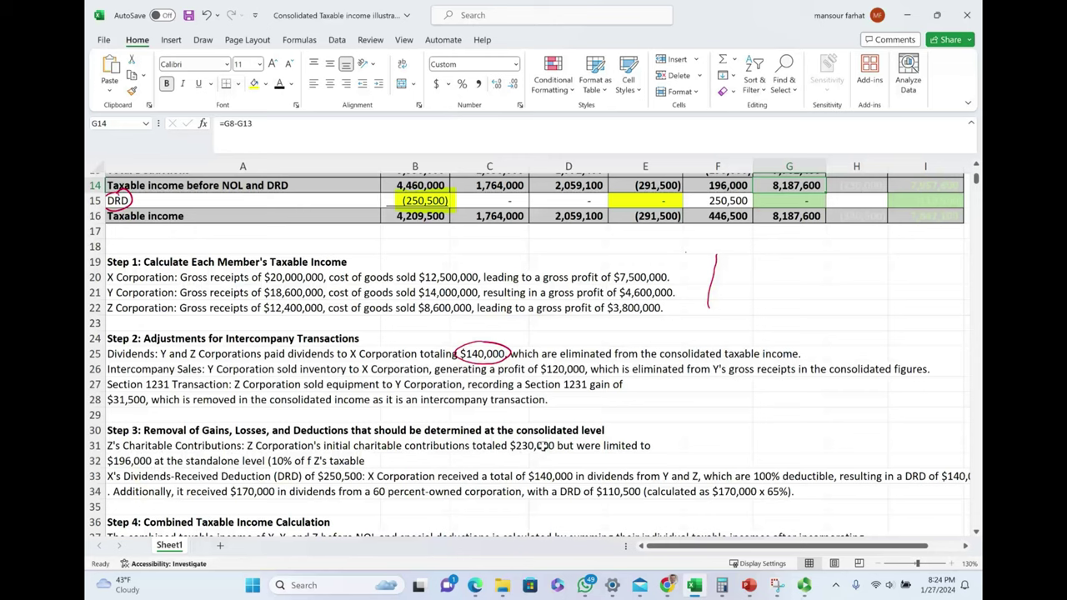
pyautogui.scroll(5, 543, 446)
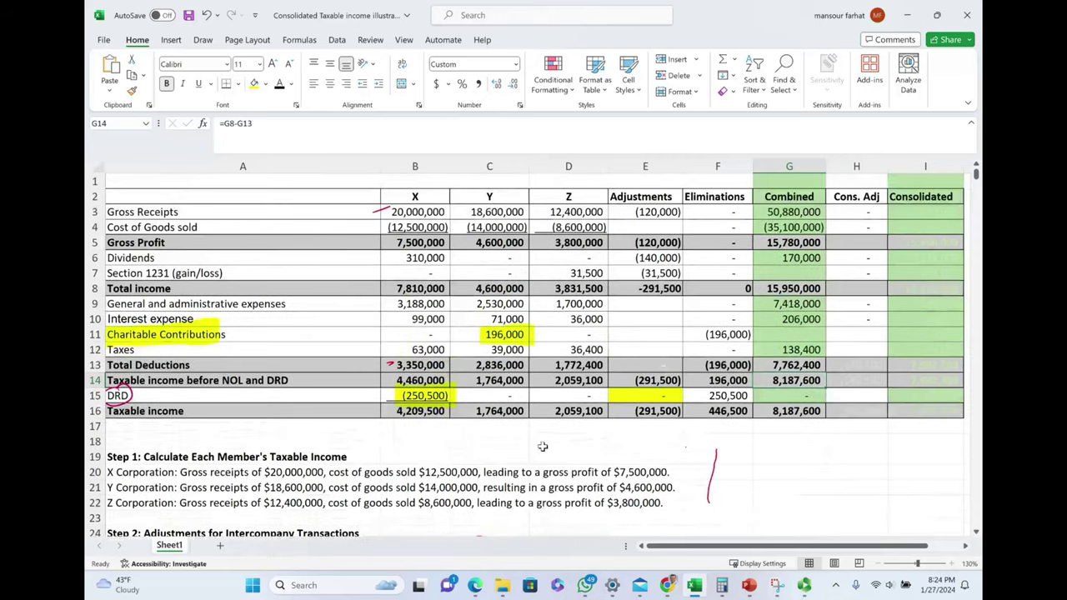
pyautogui.scroll(-4, 543, 446)
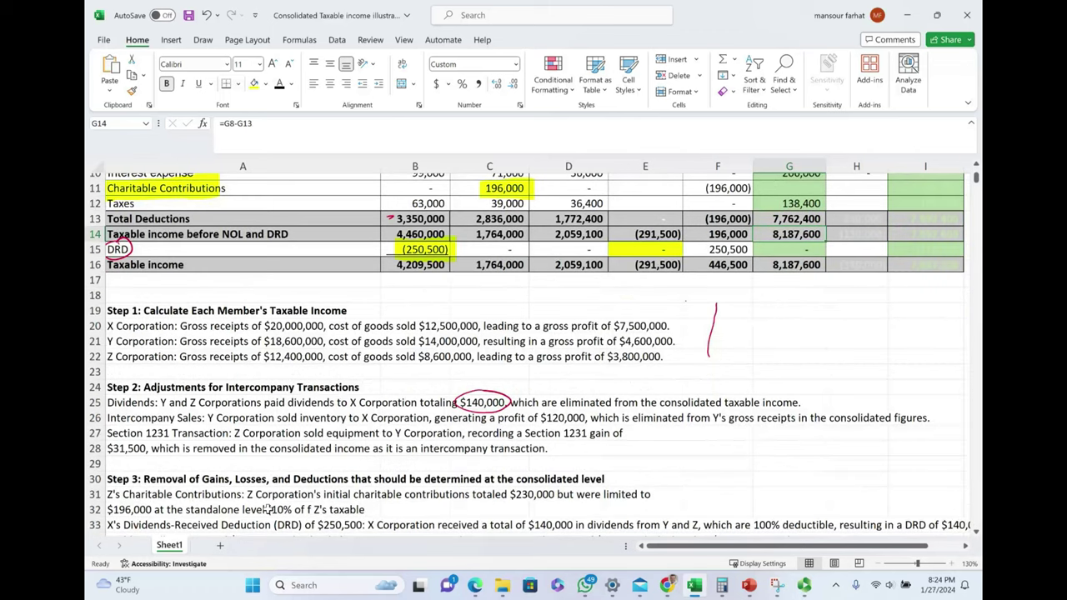
pyautogui.scroll(1, 268, 508)
pyautogui.scroll(2, 267, 508)
pyautogui.scroll(1, 267, 509)
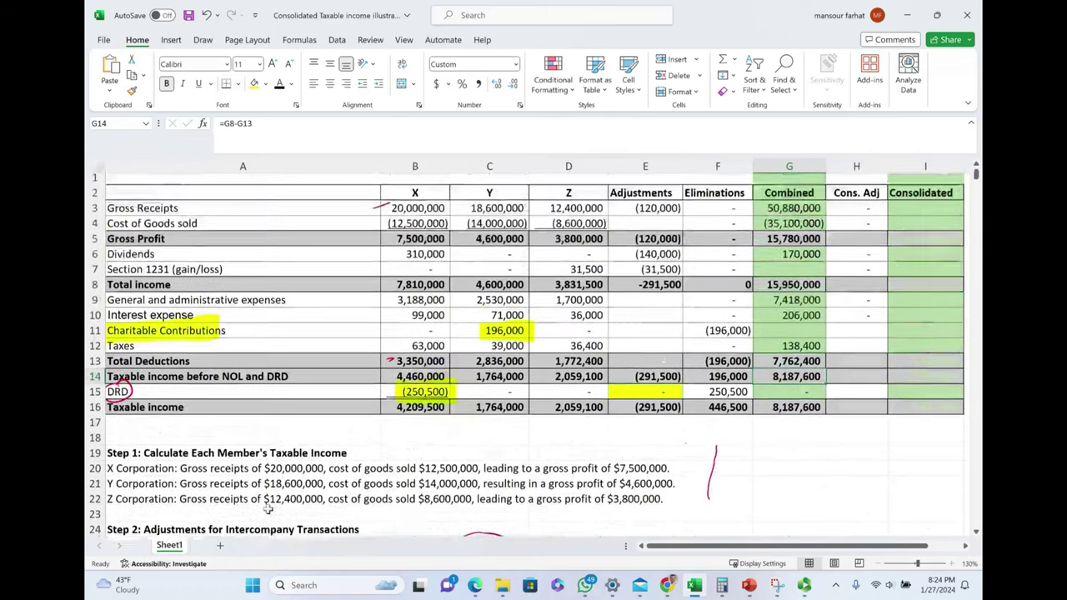
# Step: Try to mark the Y column heading with the red pen and circle Y's charitable contributions in C11 in red
pyautogui.click(490, 197)
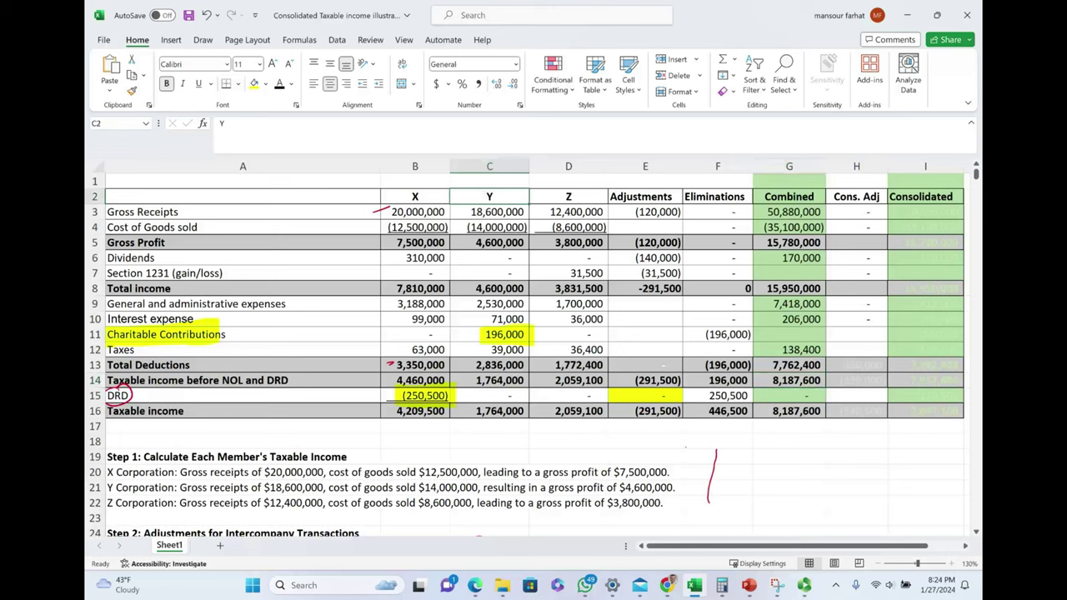
pyautogui.click(203, 40)
pyautogui.click(231, 71)
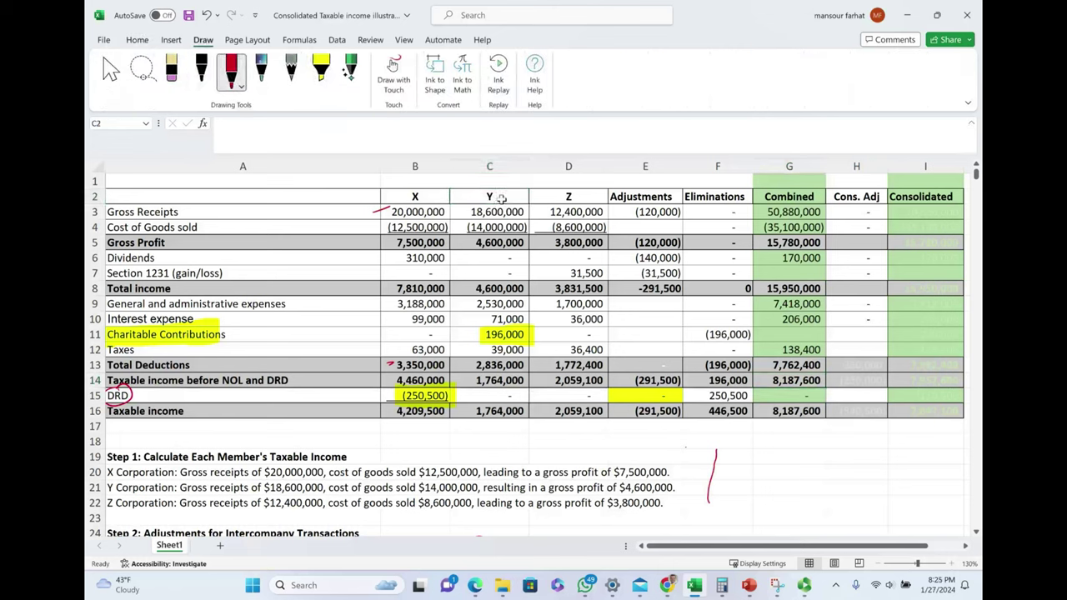
pyautogui.moveTo(504, 195); pyautogui.dragTo(504, 181)
pyautogui.click(231, 73)
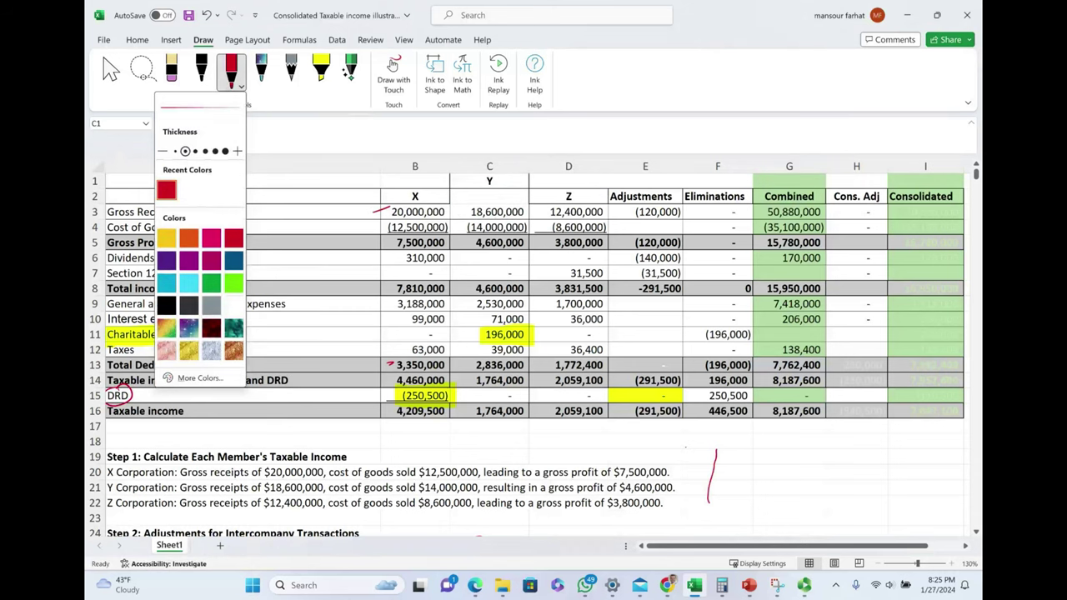
pyautogui.moveTo(481, 329)
pyautogui.mouseDown()
pyautogui.moveTo(524, 346)
pyautogui.moveTo(500, 326)
pyautogui.mouseUp()
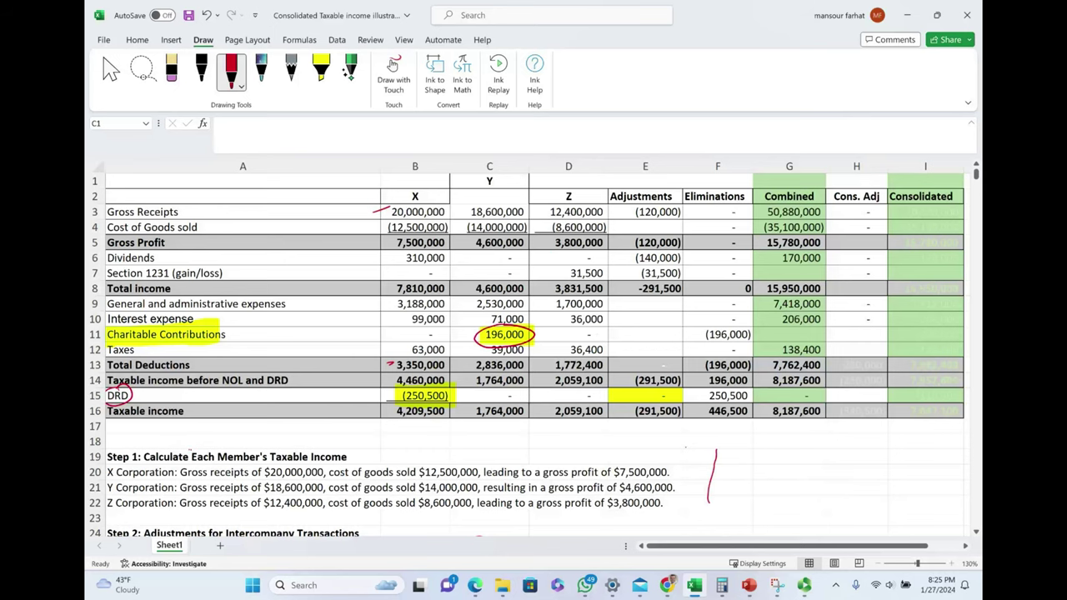
# Step: Review the Step 3 to Step 5 notes on charitable contributions, DRD, combined taxable income and the consolidated contribution limitation
pyautogui.scroll(-5, 414, 414)
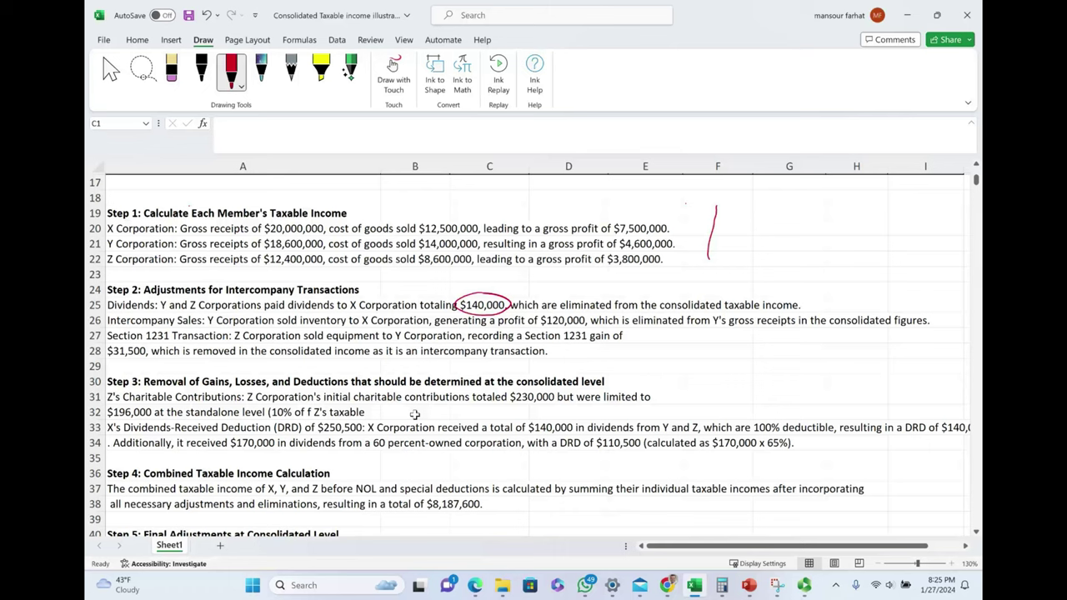
pyautogui.moveTo(121, 399); pyautogui.dragTo(166, 413)
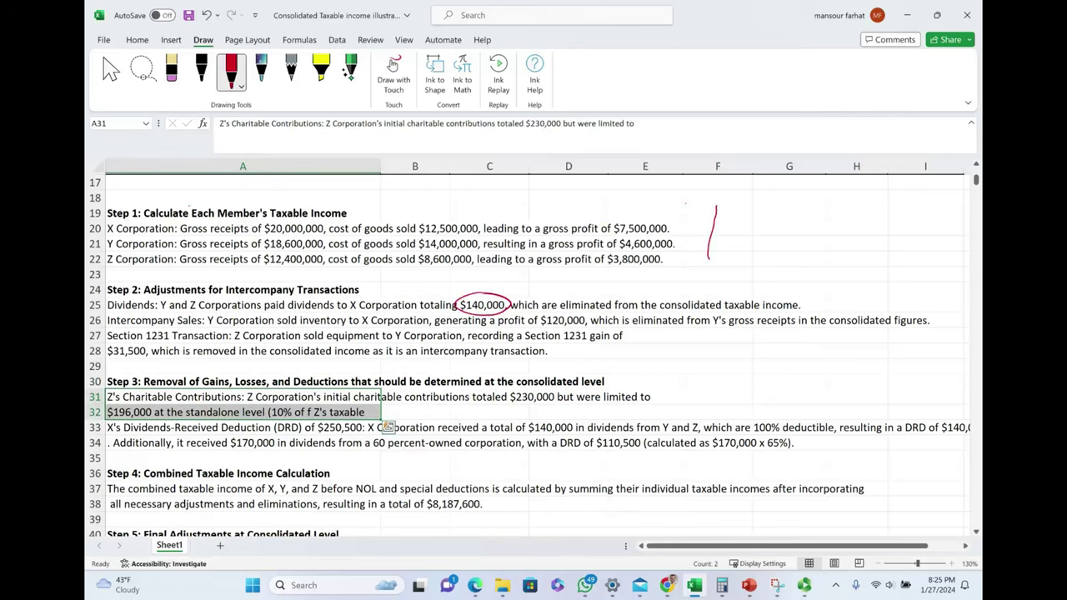
pyautogui.scroll(5, 389, 427)
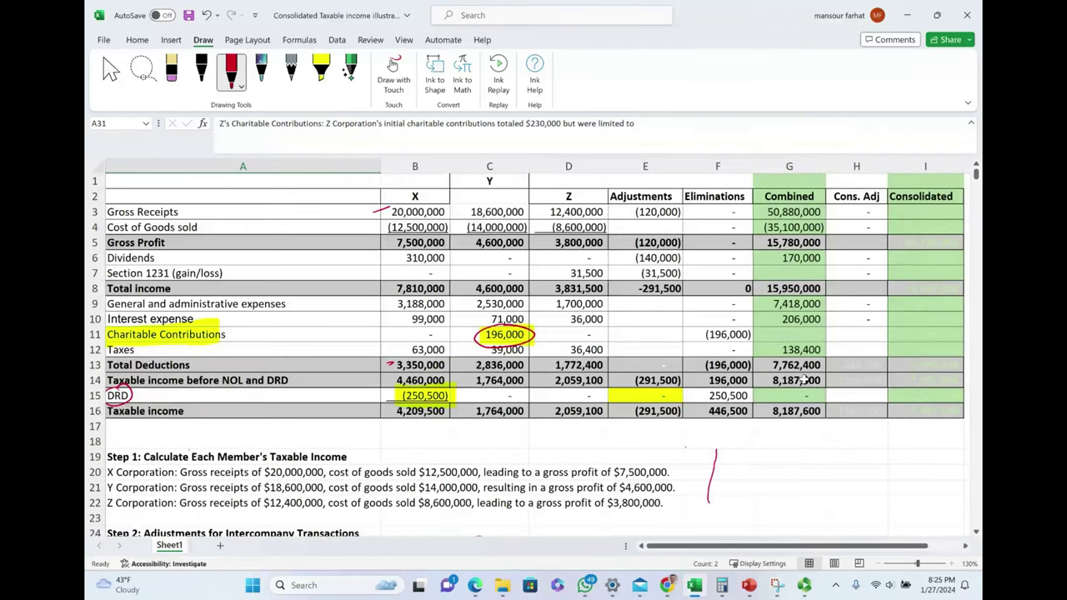
pyautogui.scroll(-4, 805, 379)
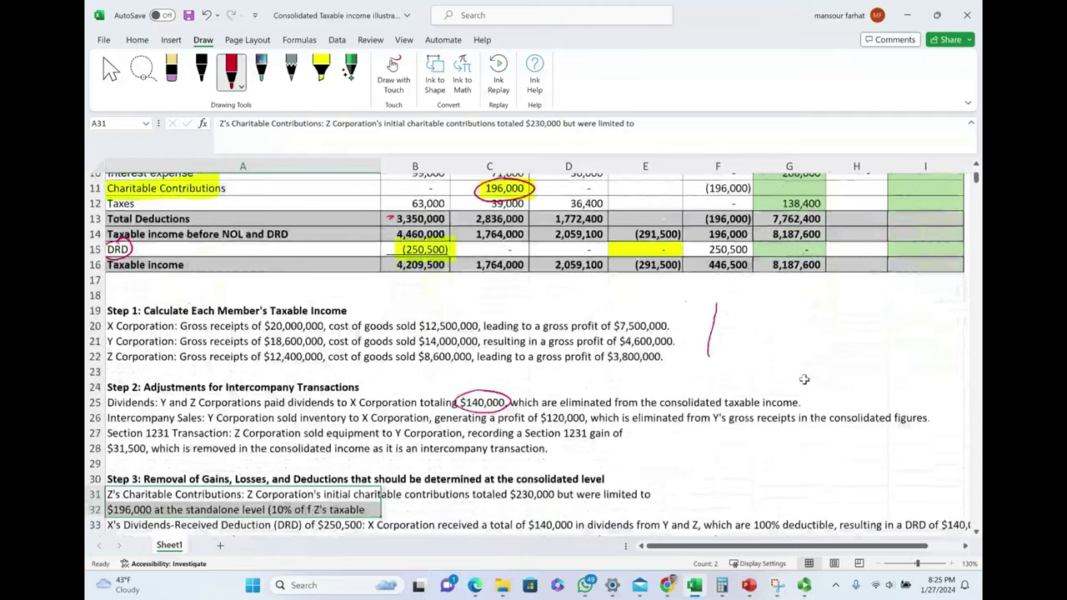
pyautogui.scroll(-1, 805, 379)
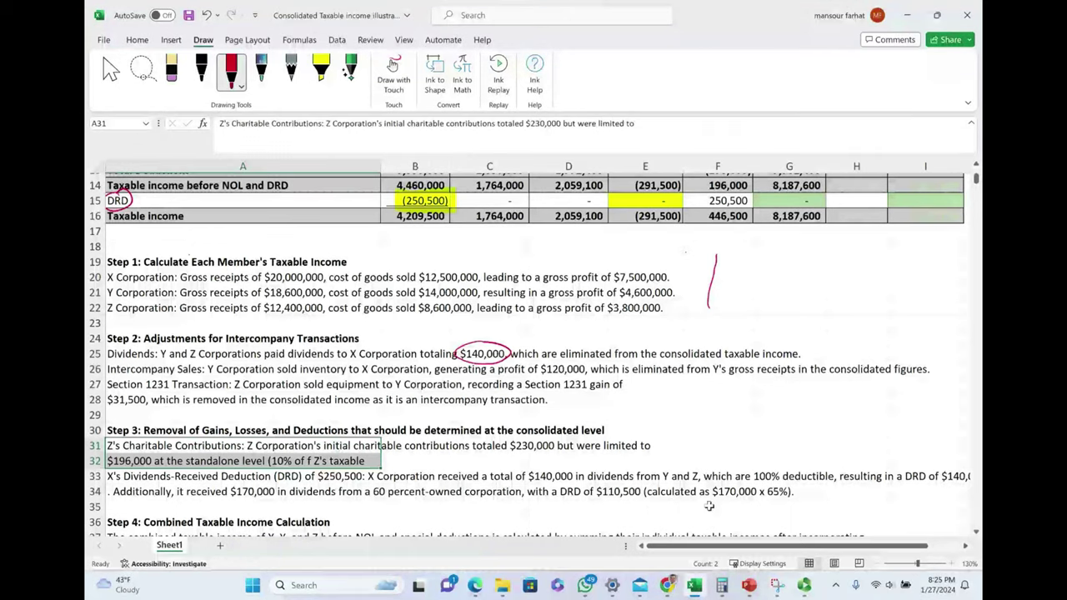
pyautogui.scroll(-2, 709, 505)
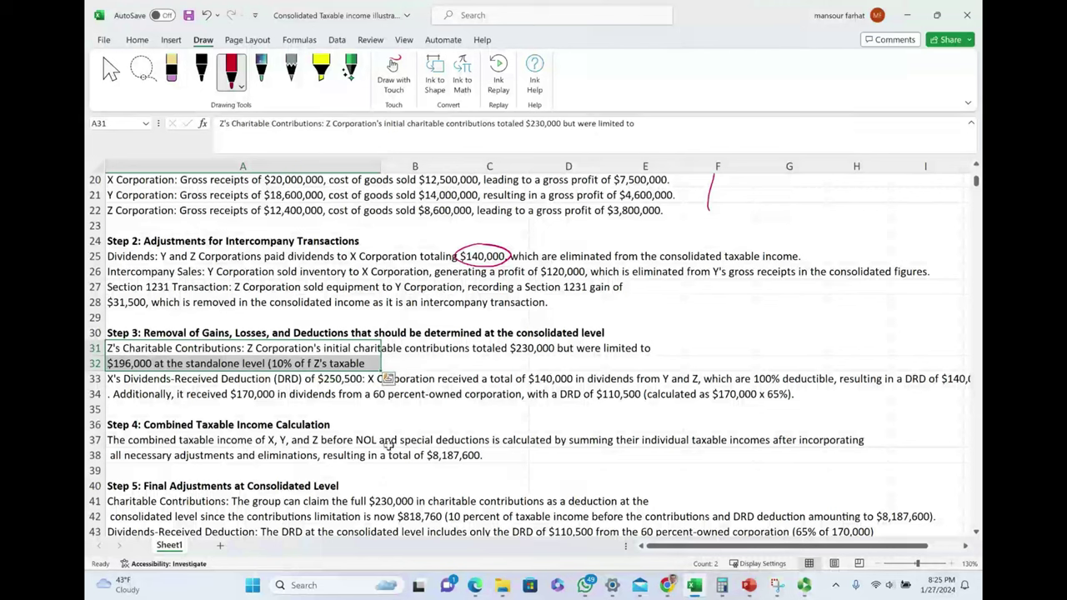
pyautogui.click(444, 459)
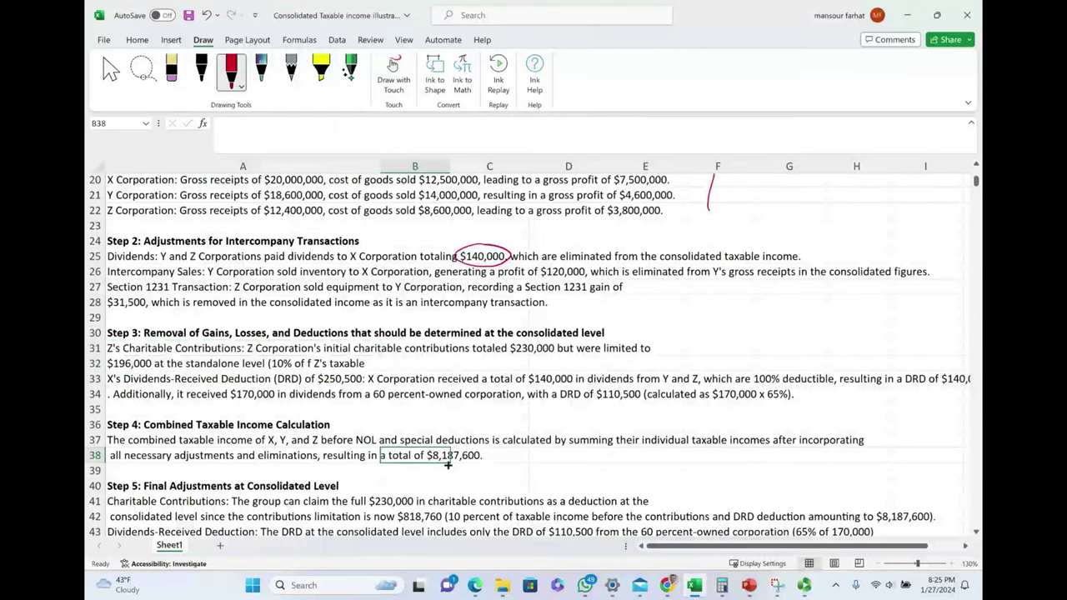
pyautogui.click(464, 458)
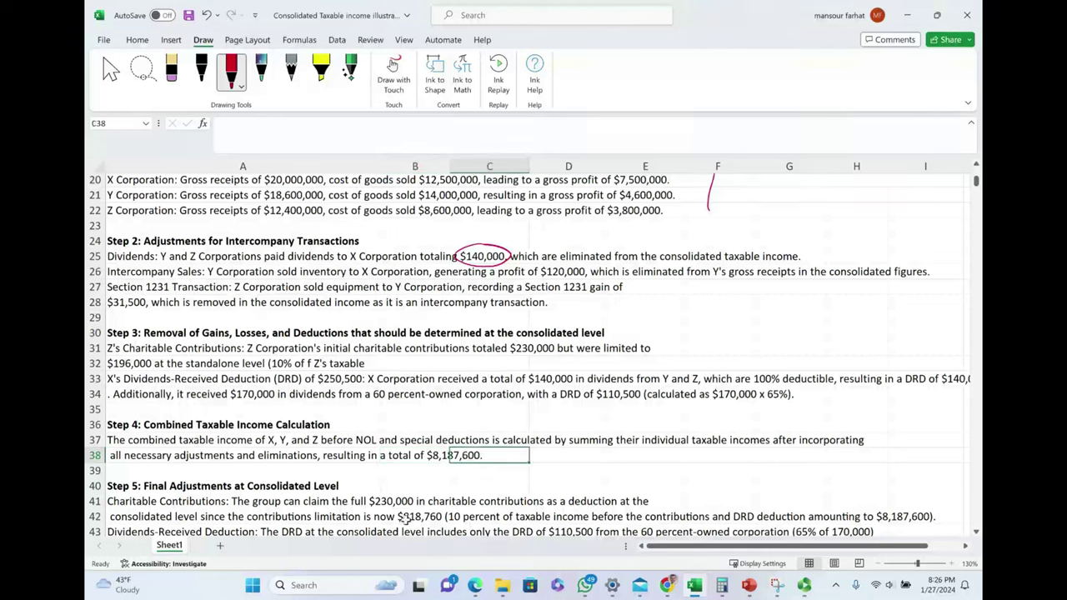
pyautogui.moveTo(142, 516); pyautogui.dragTo(462, 516)
pyautogui.click(449, 518)
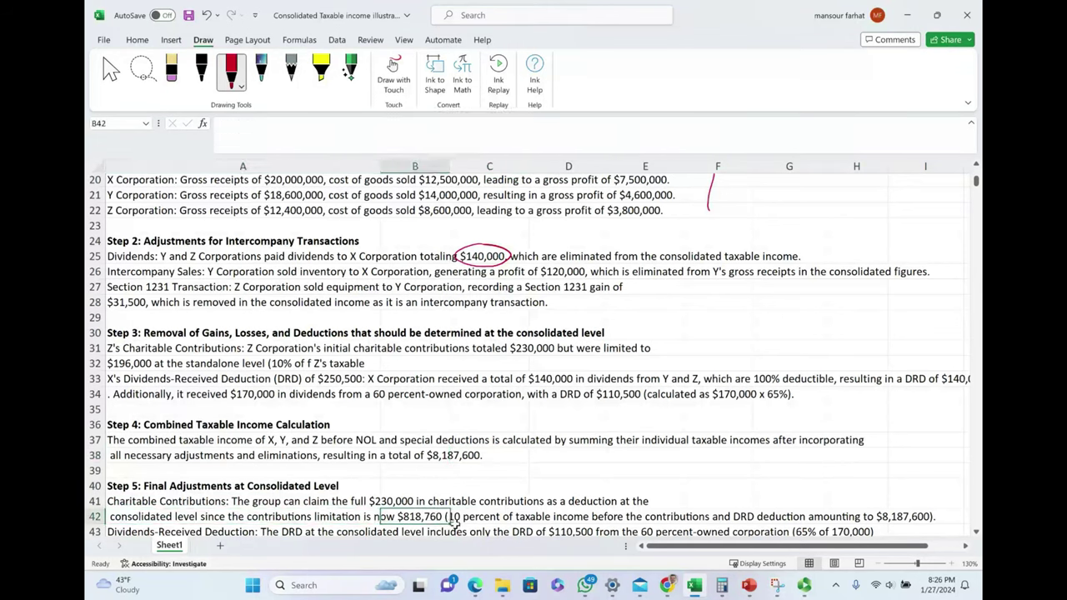
# Step: Apply the black font color to the consolidated charitable contributions in I11
pyautogui.scroll(6, 455, 519)
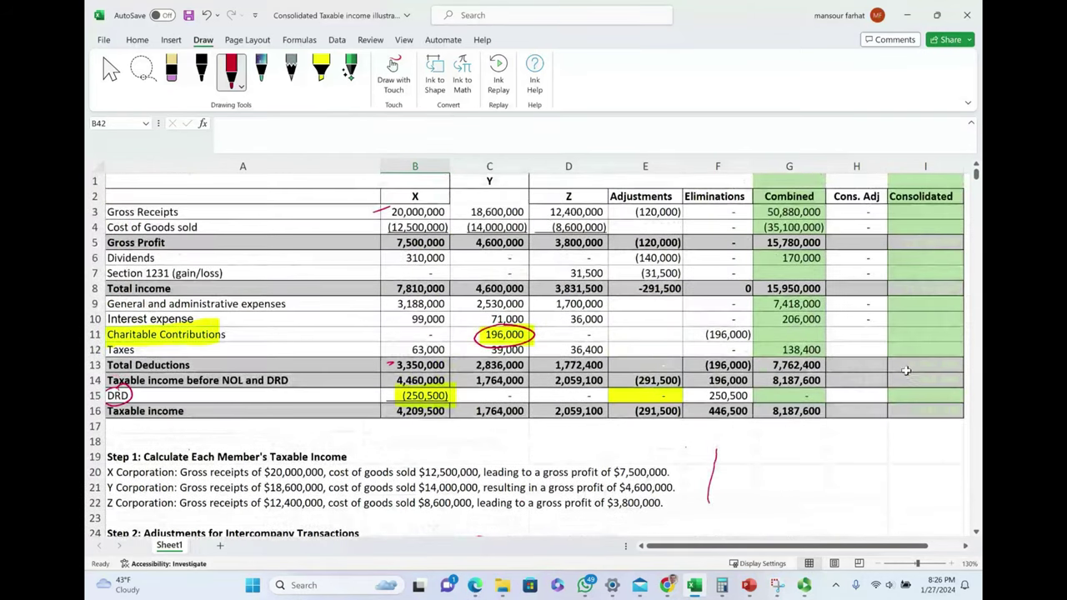
pyautogui.click(933, 336)
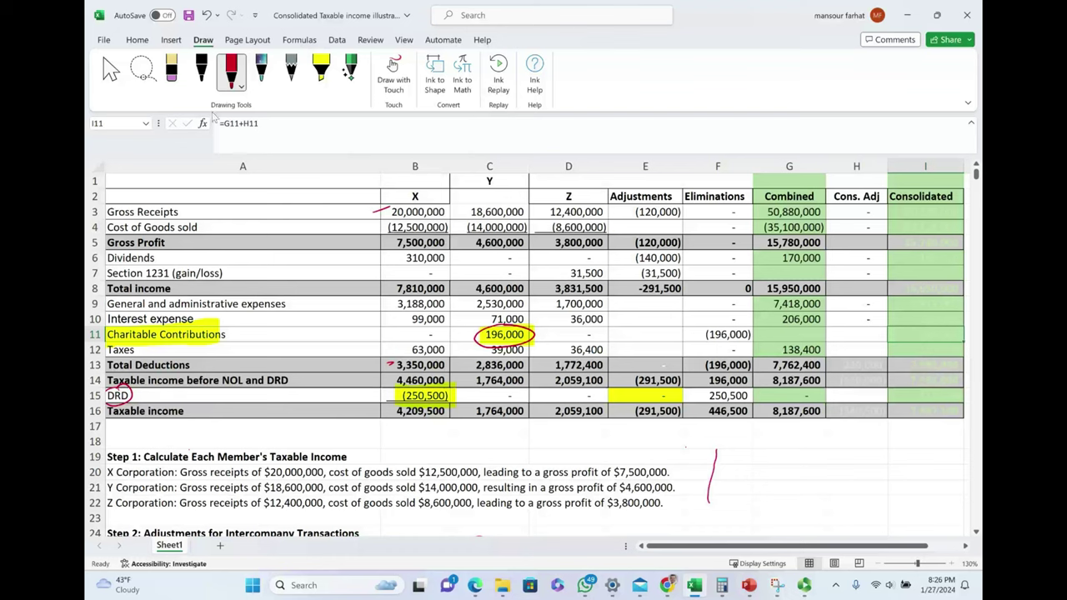
pyautogui.click(137, 43)
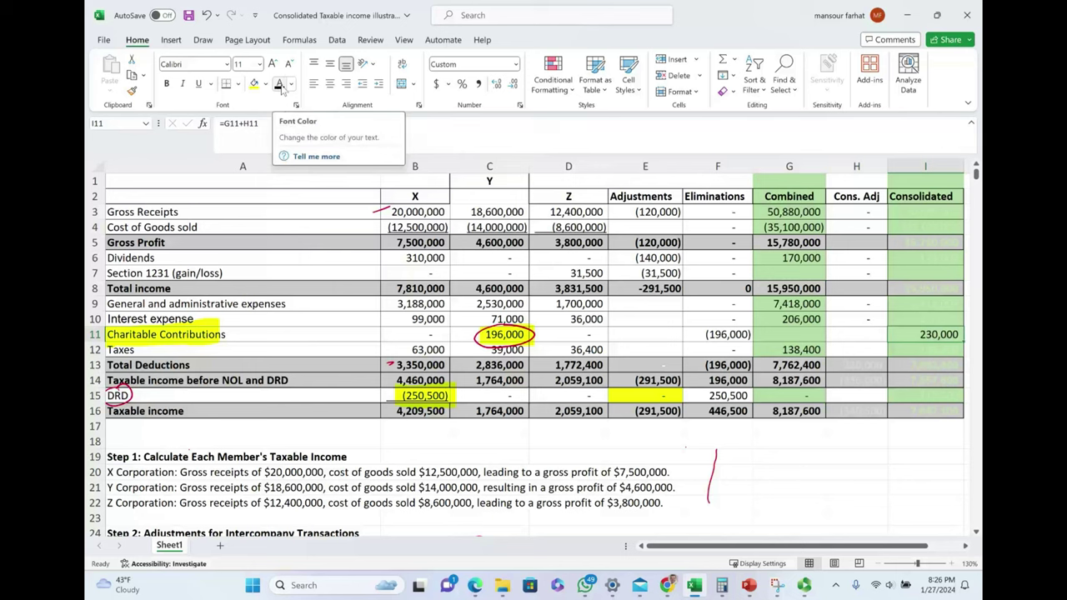
# Step: Apply the black font color to the consolidated figures in I3:I10 and to the consolidated taxes in I12
pyautogui.moveTo(933, 213); pyautogui.dragTo(950, 323)
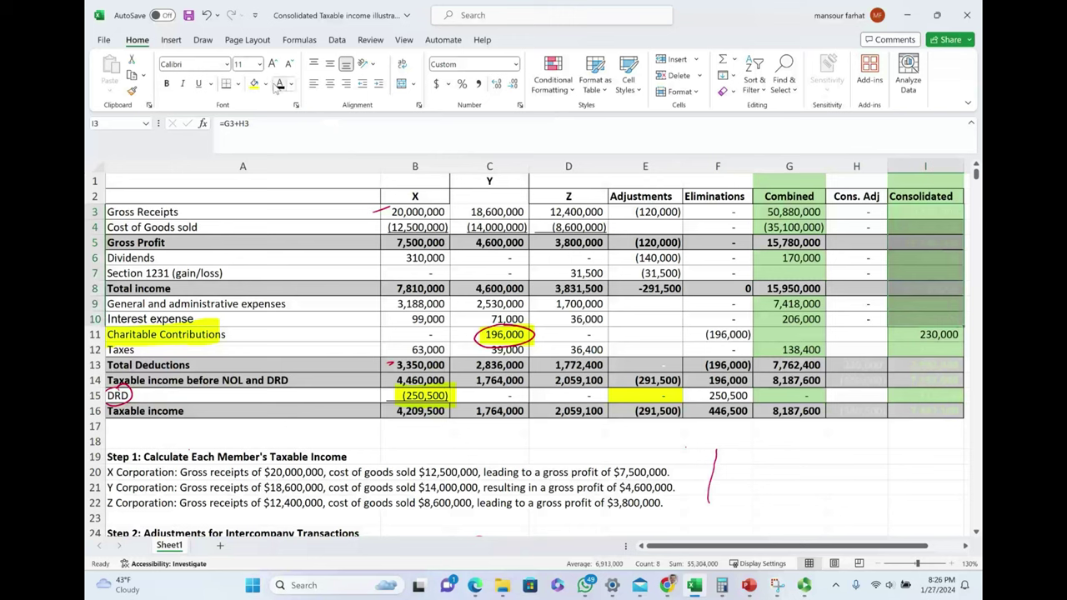
pyautogui.hotkey('ctrl', 'd')
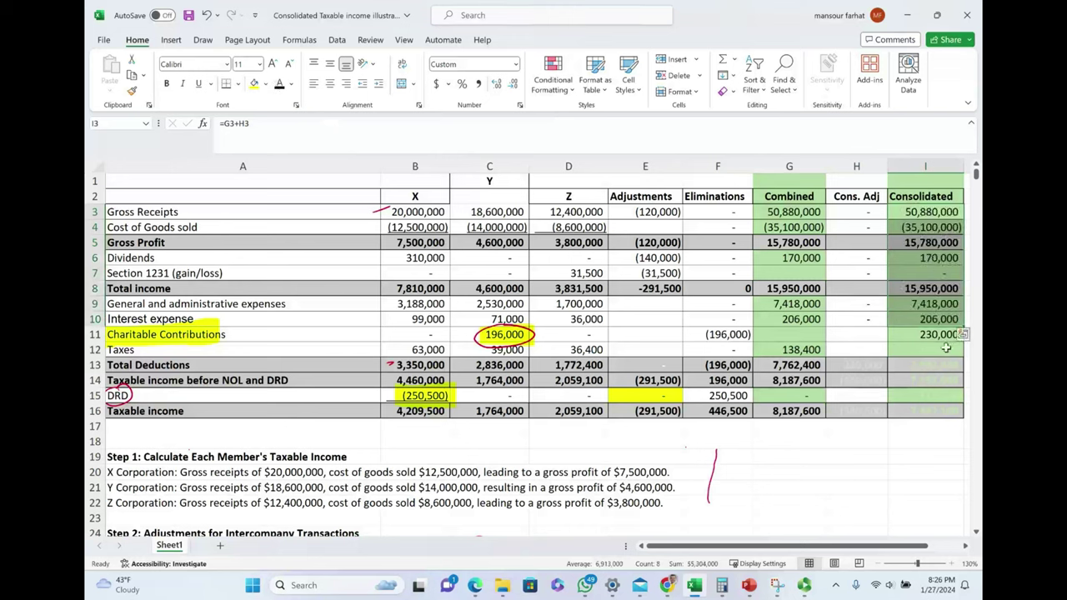
pyautogui.click(944, 336)
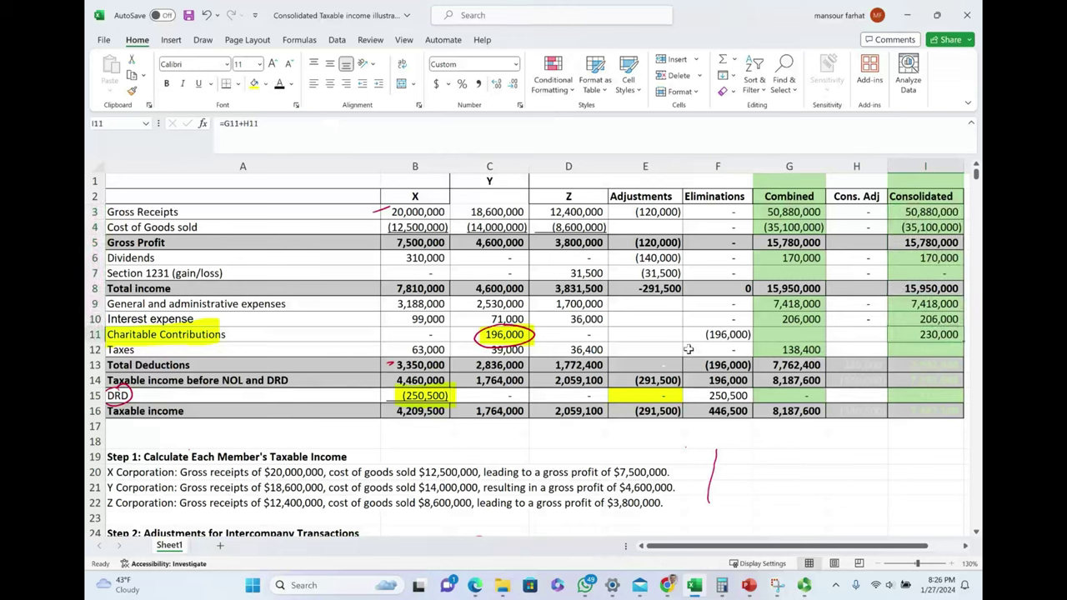
pyautogui.click(957, 350)
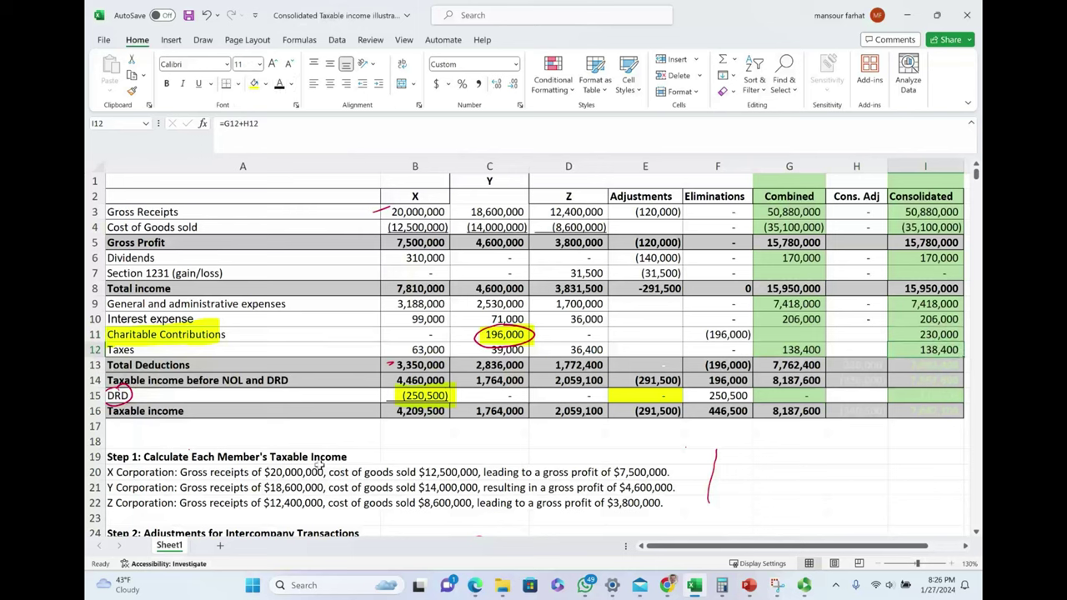
pyautogui.click(406, 398)
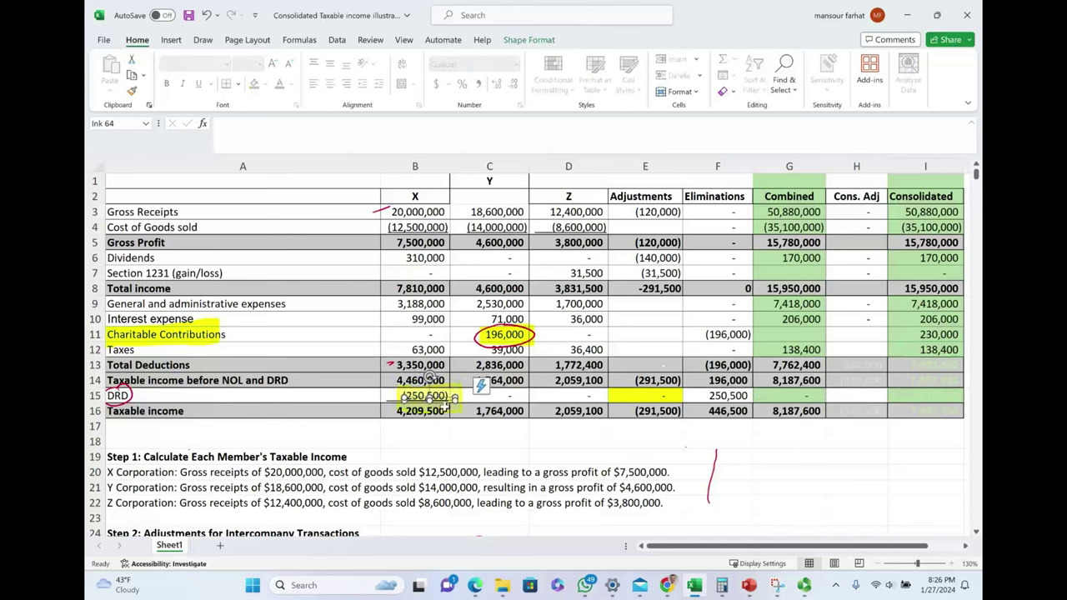
pyautogui.press('Delete')
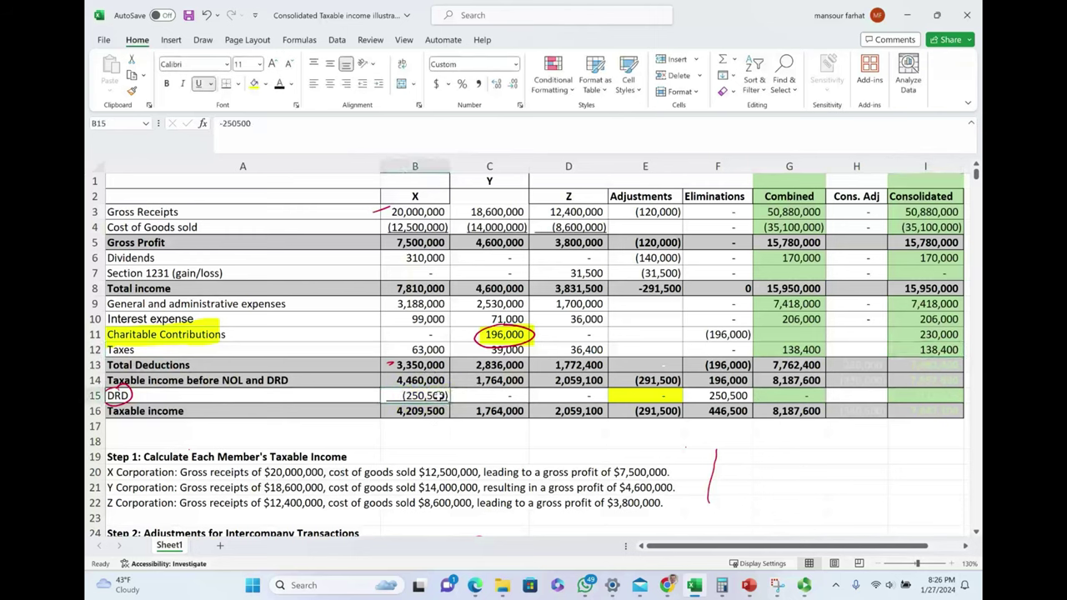
pyautogui.hotkey('ctrl', 'z')
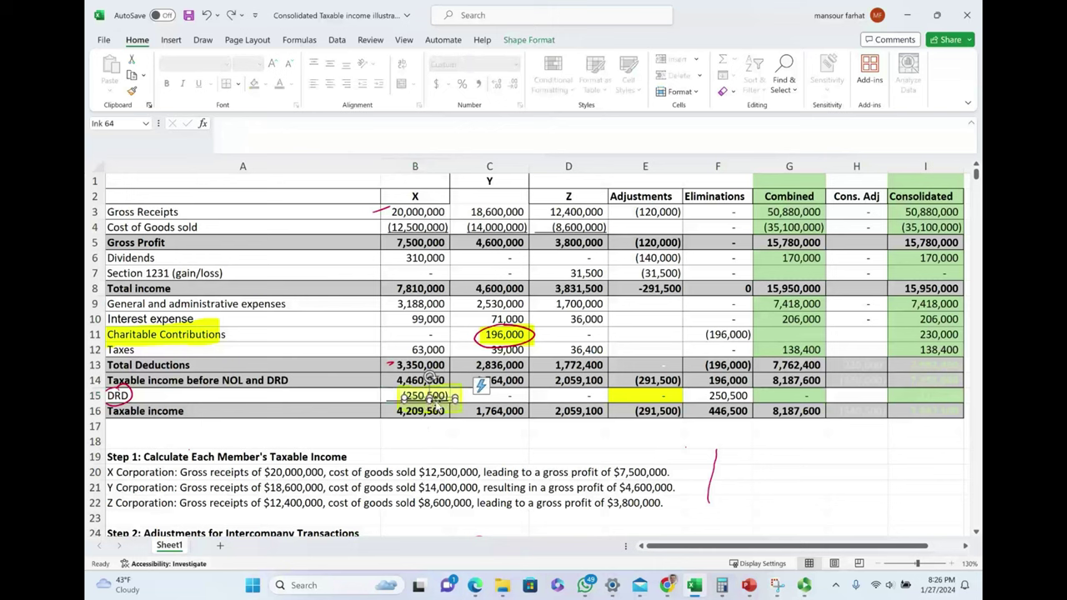
pyautogui.click(469, 412)
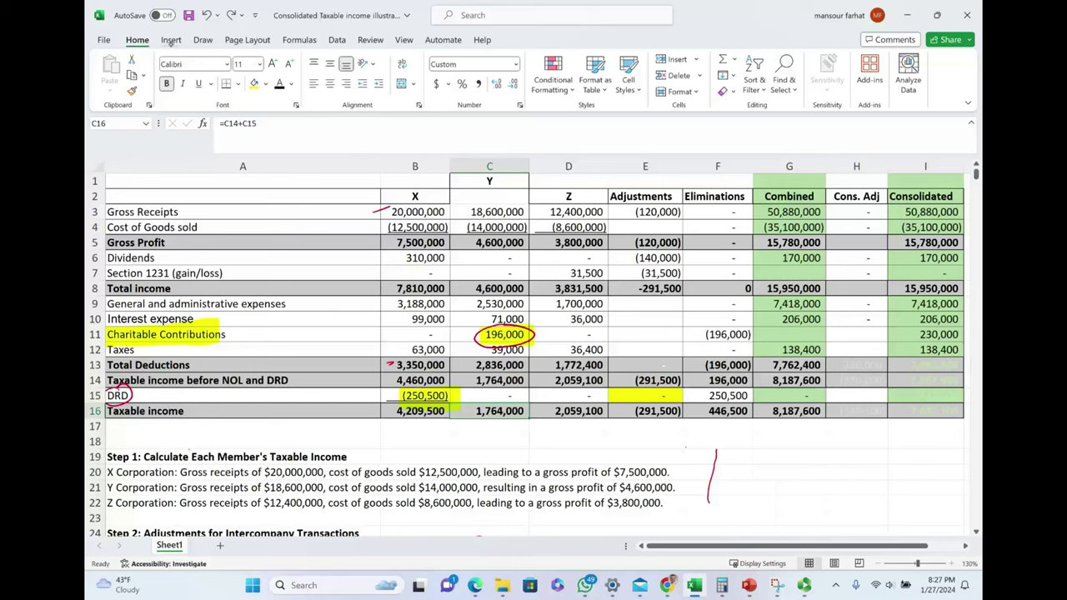
# Step: Tick the adjustments in E5, E6 and E7 with the red pen and circle the consolidated total income and gross receipts
pyautogui.click(203, 40)
pyautogui.click(232, 73)
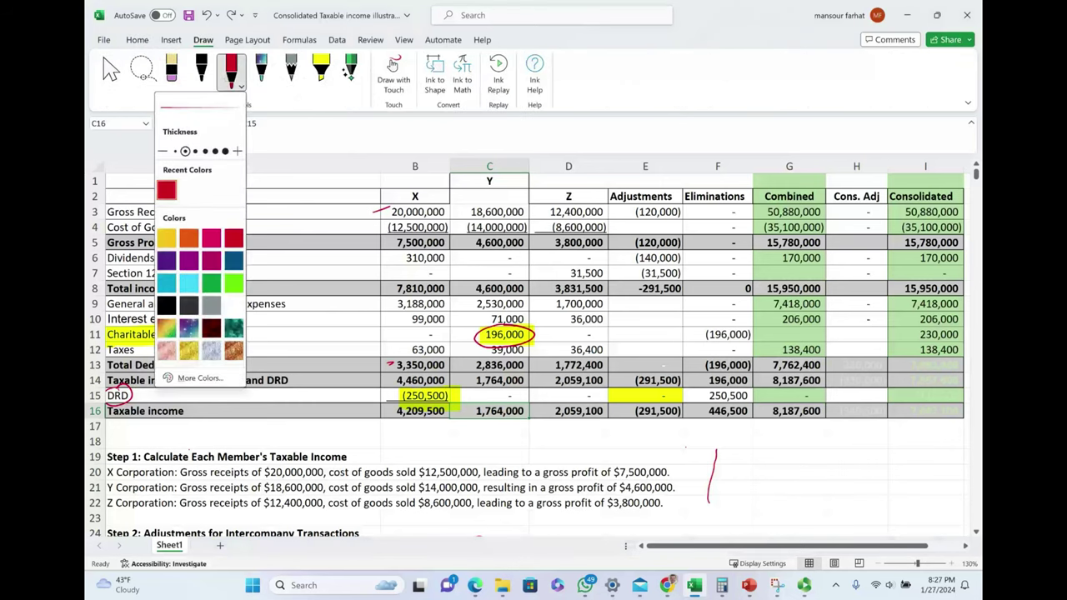
pyautogui.press('Escape')
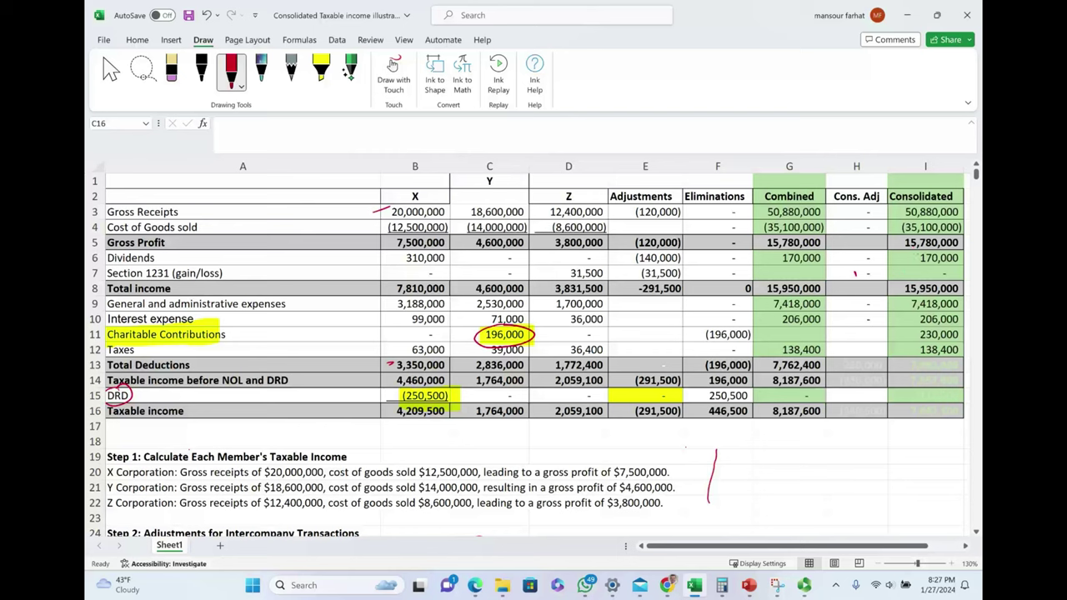
pyautogui.moveTo(914, 274)
pyautogui.mouseDown()
pyautogui.moveTo(897, 288)
pyautogui.moveTo(953, 300)
pyautogui.moveTo(924, 273)
pyautogui.mouseUp()
pyautogui.moveTo(682, 242)
pyautogui.mouseDown()
pyautogui.moveTo(705, 231)
pyautogui.moveTo(703, 260)
pyautogui.mouseUp()
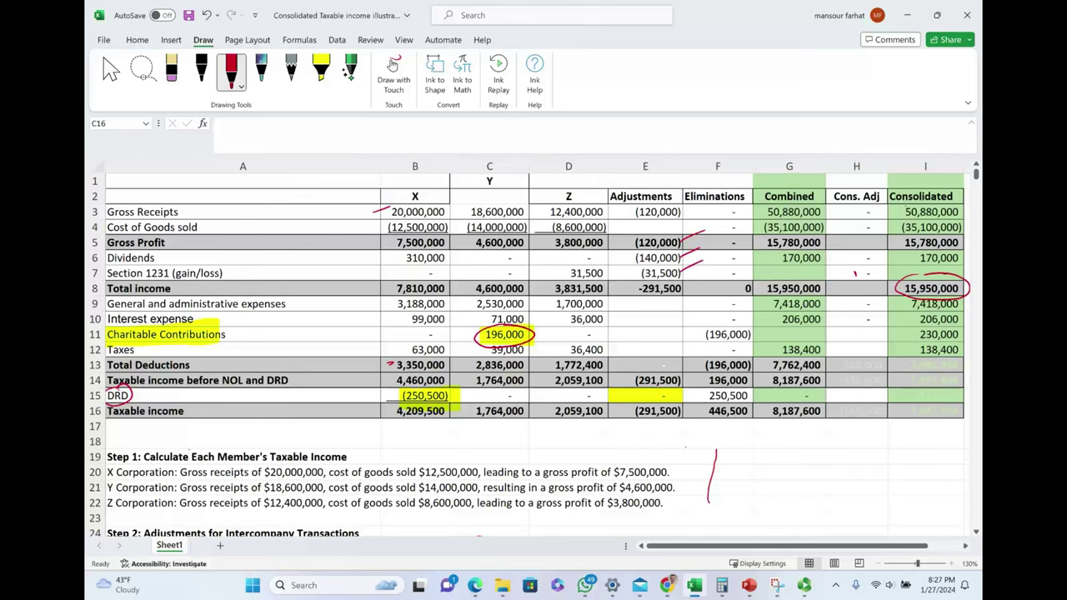
pyautogui.moveTo(925, 200)
pyautogui.mouseDown()
pyautogui.moveTo(909, 218)
pyautogui.moveTo(960, 199)
pyautogui.mouseUp()
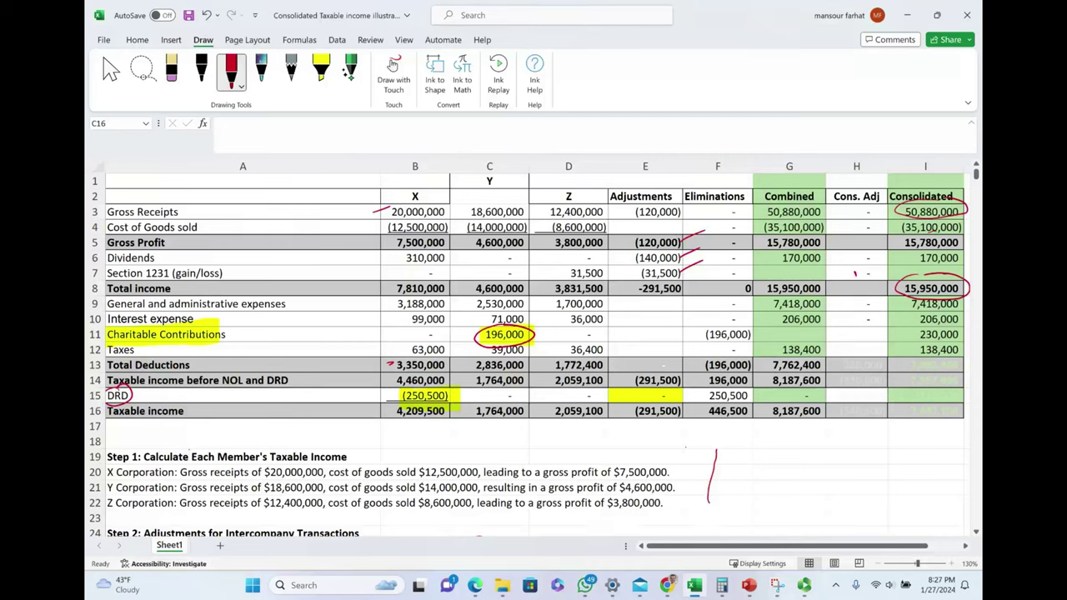
pyautogui.moveTo(937, 231)
pyautogui.mouseDown()
pyautogui.moveTo(962, 243)
pyautogui.moveTo(949, 235)
pyautogui.mouseUp()
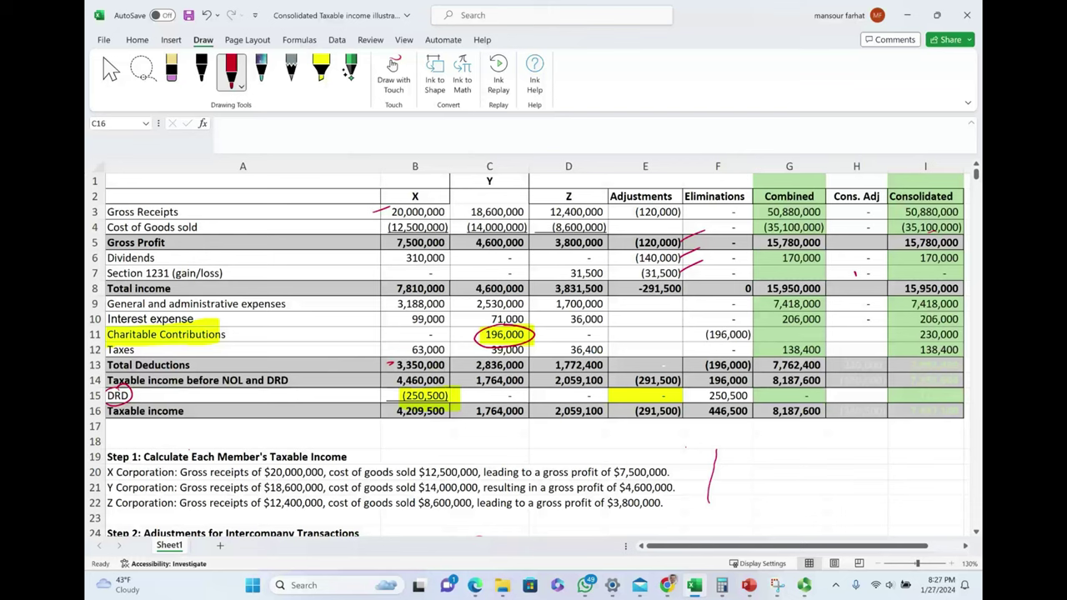
# Step: Circle the consolidated charitable contributions in I11 in red and try circling the combined taxable income before NOL and DRD
pyautogui.moveTo(941, 324)
pyautogui.mouseDown()
pyautogui.moveTo(969, 337)
pyautogui.moveTo(948, 323)
pyautogui.mouseUp()
pyautogui.moveTo(792, 370); pyautogui.dragTo(824, 372)
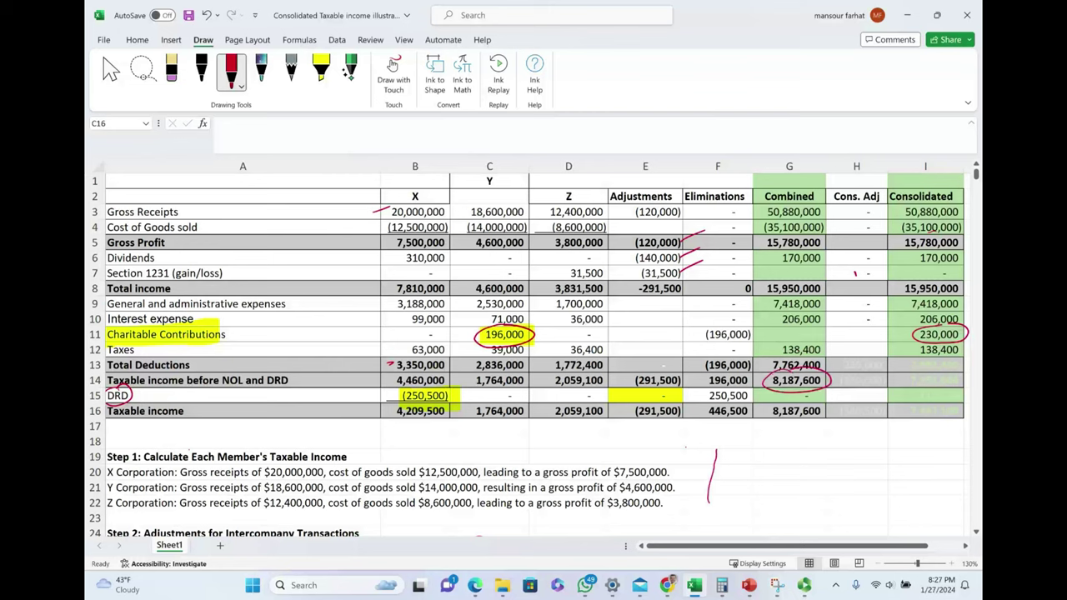
pyautogui.hotkey('ctrl', 'z')
# Step: Handwrite the subtraction 310,000 − 140,000 in red below the Combined column and underline it
pyautogui.moveTo(770, 429)
pyautogui.mouseDown()
pyautogui.moveTo(783, 434)
pyautogui.moveTo(769, 451)
pyautogui.mouseUp()
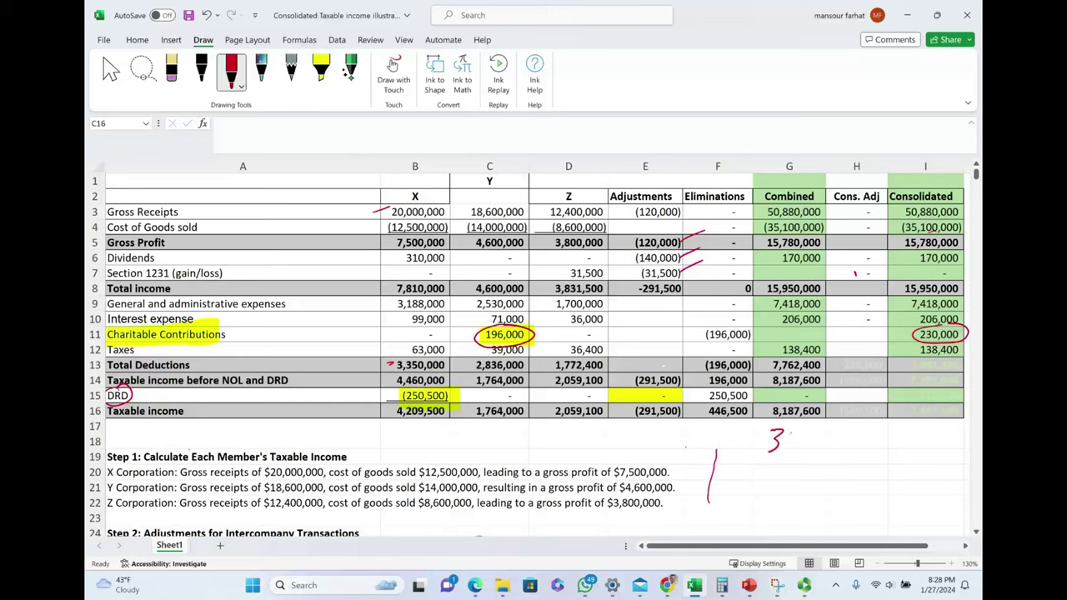
pyautogui.moveTo(803, 429)
pyautogui.mouseDown()
pyautogui.moveTo(797, 448)
pyautogui.moveTo(812, 432)
pyautogui.mouseUp()
pyautogui.moveTo(822, 437); pyautogui.dragTo(833, 430)
pyautogui.moveTo(851, 428); pyautogui.dragTo(870, 423)
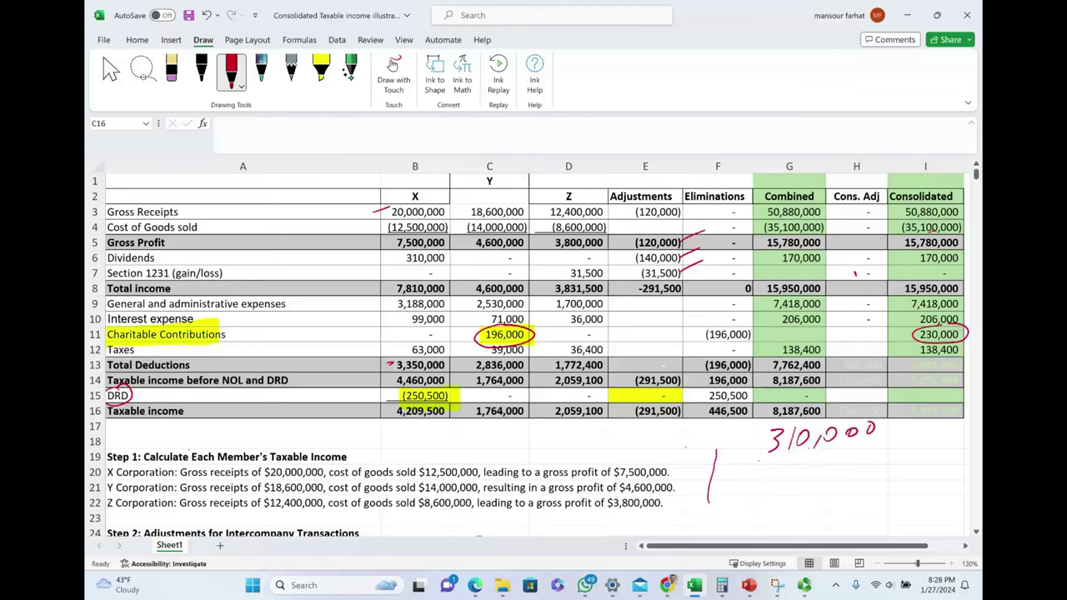
pyautogui.moveTo(743, 463)
pyautogui.mouseDown()
pyautogui.moveTo(758, 459)
pyautogui.moveTo(771, 476)
pyautogui.mouseUp()
pyautogui.moveTo(783, 461); pyautogui.dragTo(798, 468)
pyautogui.moveTo(809, 462)
pyautogui.mouseDown()
pyautogui.moveTo(809, 472)
pyautogui.moveTo(833, 465)
pyautogui.mouseUp()
pyautogui.moveTo(857, 454); pyautogui.dragTo(855, 464)
pyautogui.moveTo(761, 481); pyautogui.dragTo(889, 469)
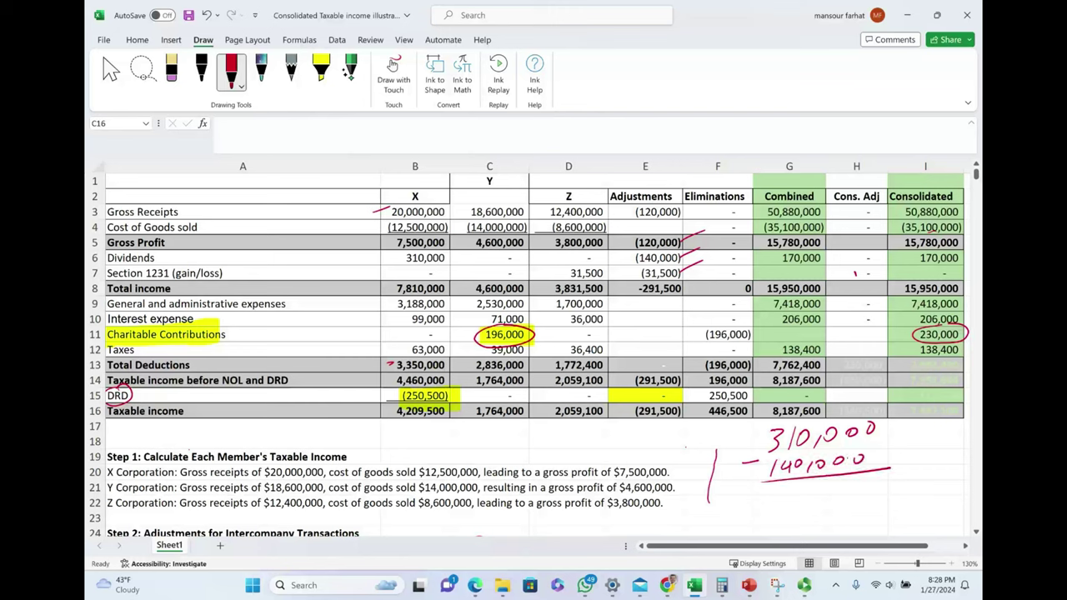
# Step: Handwrite the result 170,000 in red under the subtraction and point an arrow at it
pyautogui.moveTo(772, 488); pyautogui.dragTo(771, 511)
pyautogui.moveTo(778, 487); pyautogui.dragTo(817, 502)
pyautogui.moveTo(834, 487)
pyautogui.mouseDown()
pyautogui.moveTo(832, 496)
pyautogui.moveTo(849, 493)
pyautogui.mouseUp()
pyautogui.moveTo(868, 480); pyautogui.dragTo(865, 489)
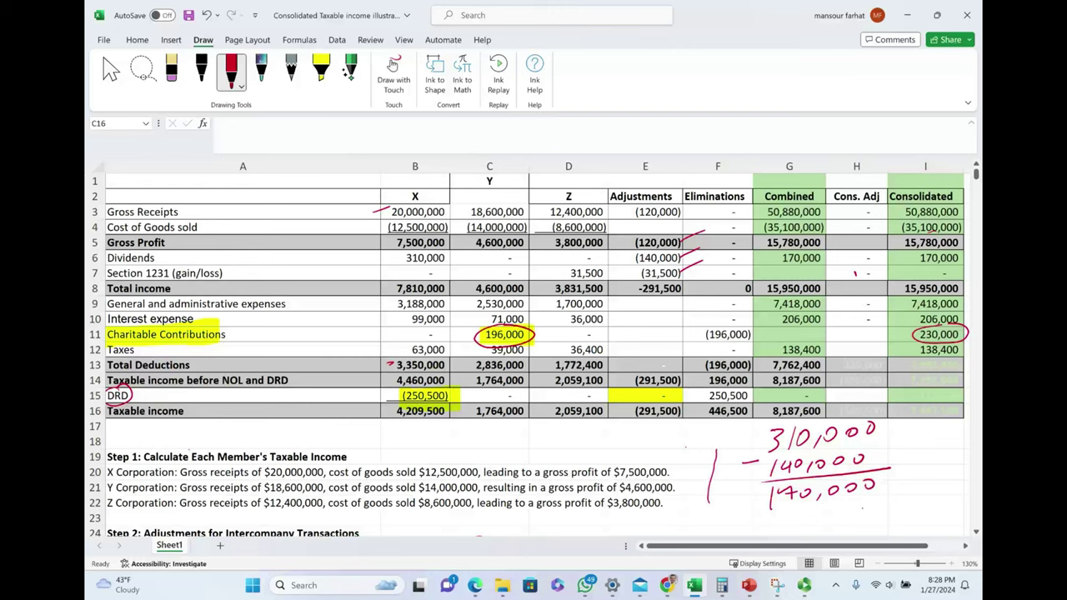
pyautogui.moveTo(926, 468)
pyautogui.mouseDown()
pyautogui.moveTo(893, 481)
pyautogui.moveTo(907, 483)
pyautogui.mouseUp()
# Step: Review the Step 5 note in row 43 on the dividends-received deduction at the consolidated level
pyautogui.scroll(-8, 701, 375)
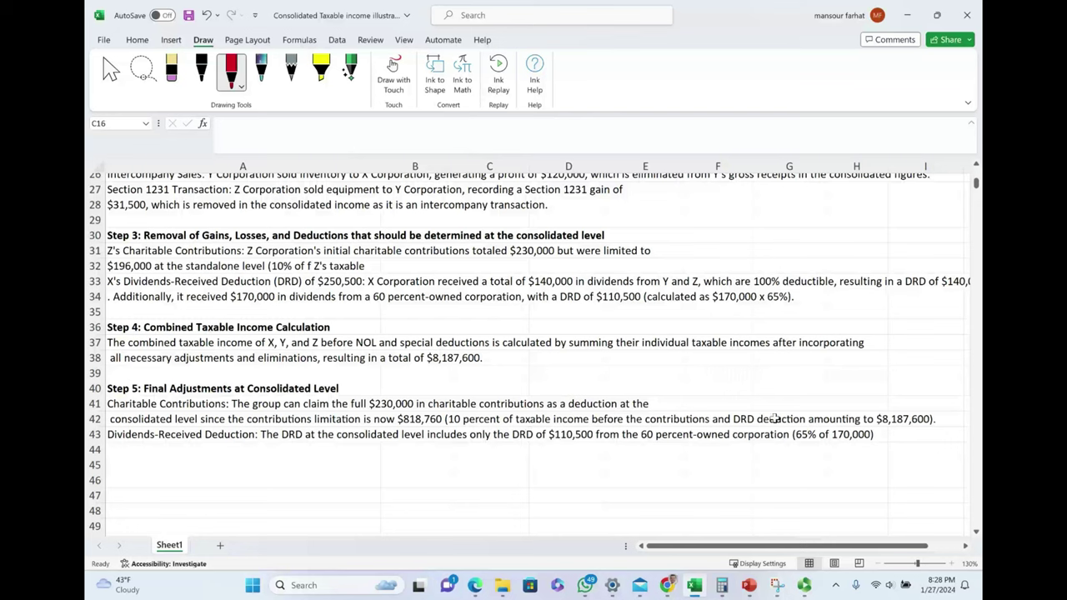
pyautogui.click(561, 436)
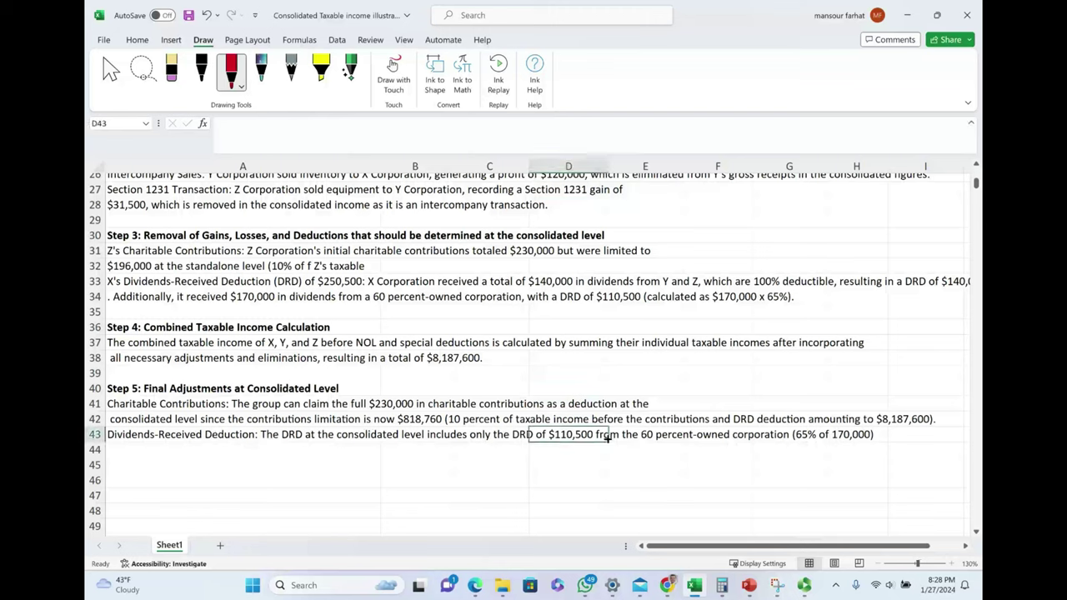
pyautogui.click(677, 435)
pyautogui.click(565, 441)
pyautogui.scroll(6, 573, 453)
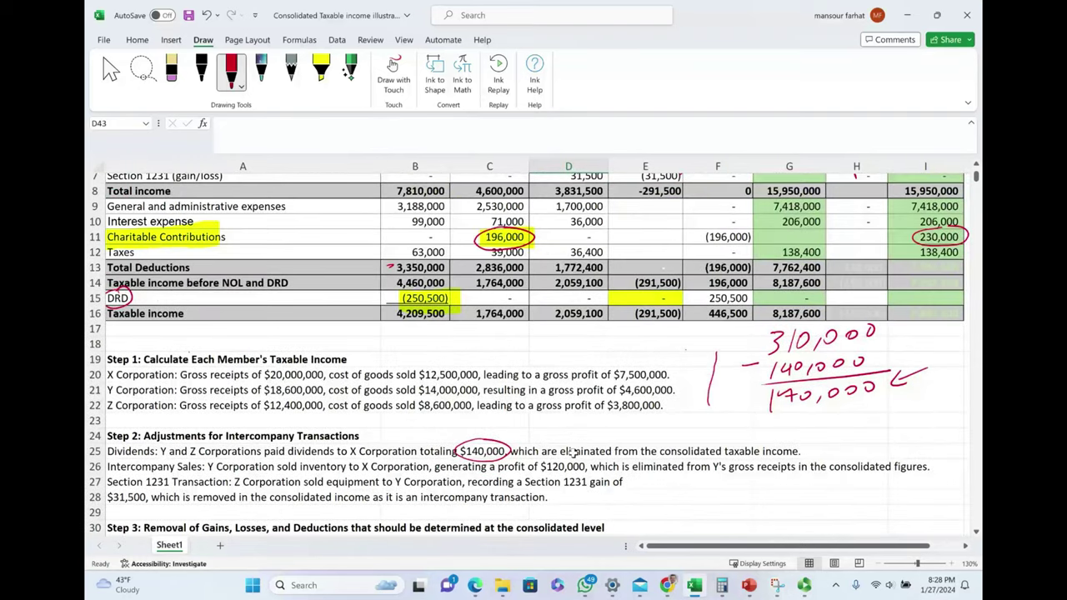
pyautogui.click(738, 405)
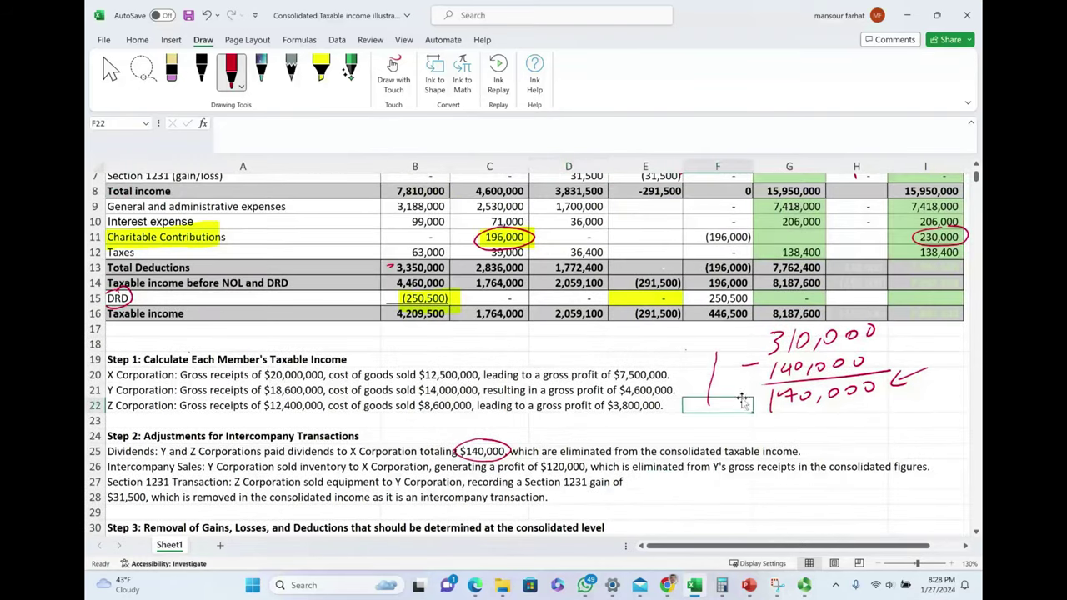
# Step: Handwrite × 65% in red under the 170,000 and draw a line beneath it
pyautogui.click(231, 73)
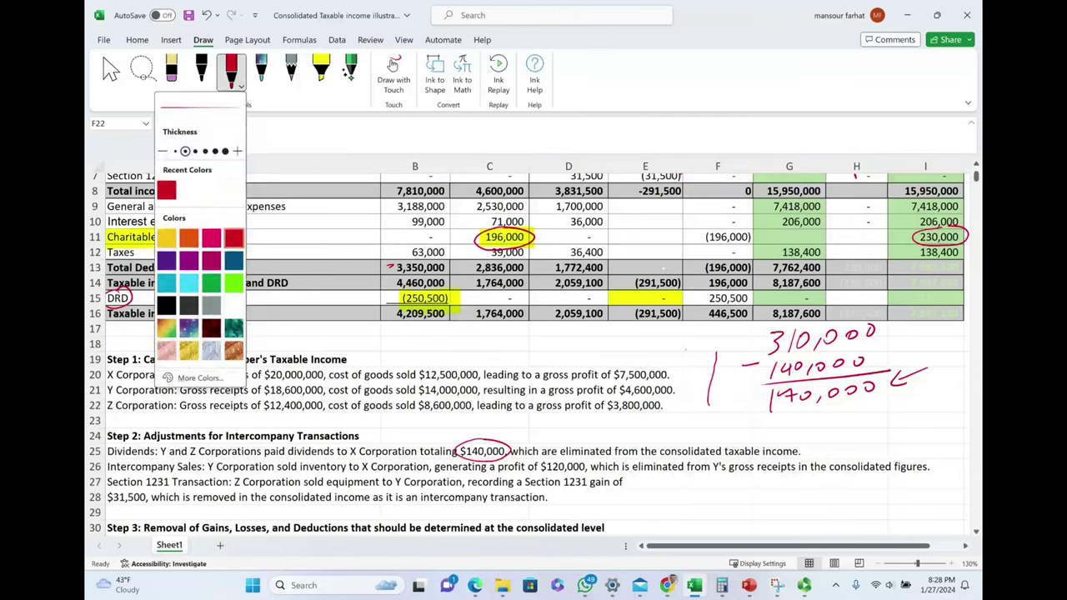
pyautogui.press('Escape')
pyautogui.moveTo(780, 420); pyautogui.dragTo(792, 439)
pyautogui.moveTo(792, 419); pyautogui.dragTo(779, 440)
pyautogui.moveTo(822, 409)
pyautogui.mouseDown()
pyautogui.moveTo(816, 426)
pyautogui.moveTo(835, 425)
pyautogui.moveTo(843, 406)
pyautogui.mouseUp()
pyautogui.moveTo(857, 406); pyautogui.dragTo(858, 411)
pyautogui.moveTo(867, 403); pyautogui.dragTo(857, 424)
pyautogui.moveTo(867, 419); pyautogui.dragTo(869, 424)
pyautogui.moveTo(772, 439); pyautogui.dragTo(905, 433)
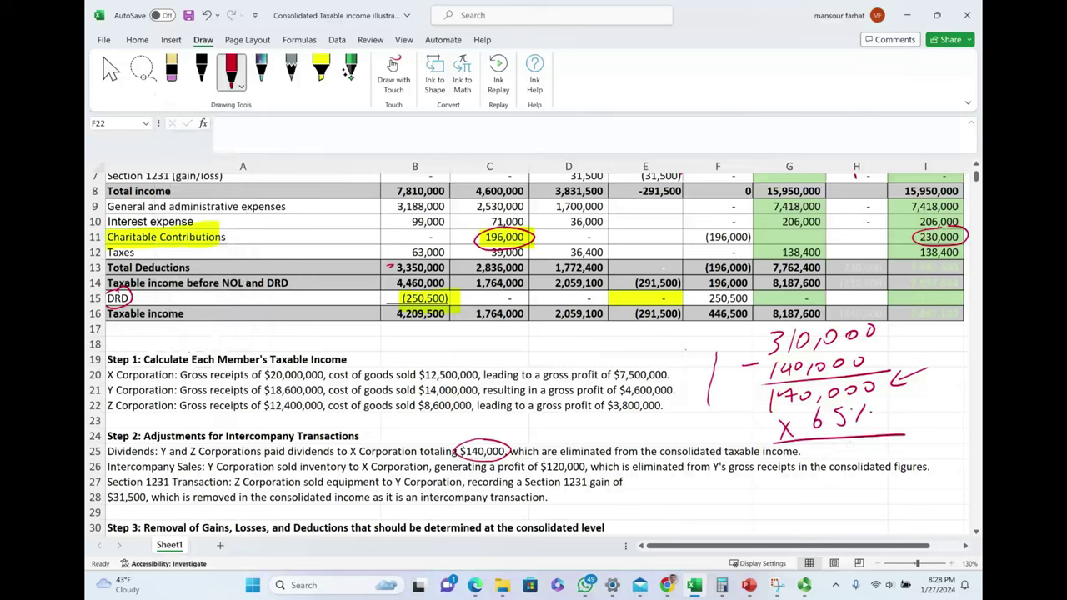
# Step: Handwrite the product 110,500 in red under the 65% line and underline it twice
pyautogui.moveTo(814, 443); pyautogui.dragTo(813, 462)
pyautogui.moveTo(823, 444)
pyautogui.mouseDown()
pyautogui.moveTo(821, 463)
pyautogui.moveTo(838, 446)
pyautogui.moveTo(850, 462)
pyautogui.mouseUp()
pyautogui.moveTo(870, 439)
pyautogui.mouseDown()
pyautogui.moveTo(864, 458)
pyautogui.moveTo(879, 441)
pyautogui.mouseUp()
pyautogui.moveTo(890, 441); pyautogui.dragTo(899, 448)
pyautogui.moveTo(820, 462); pyautogui.dragTo(909, 455)
pyautogui.moveTo(828, 476); pyautogui.dragTo(920, 467)
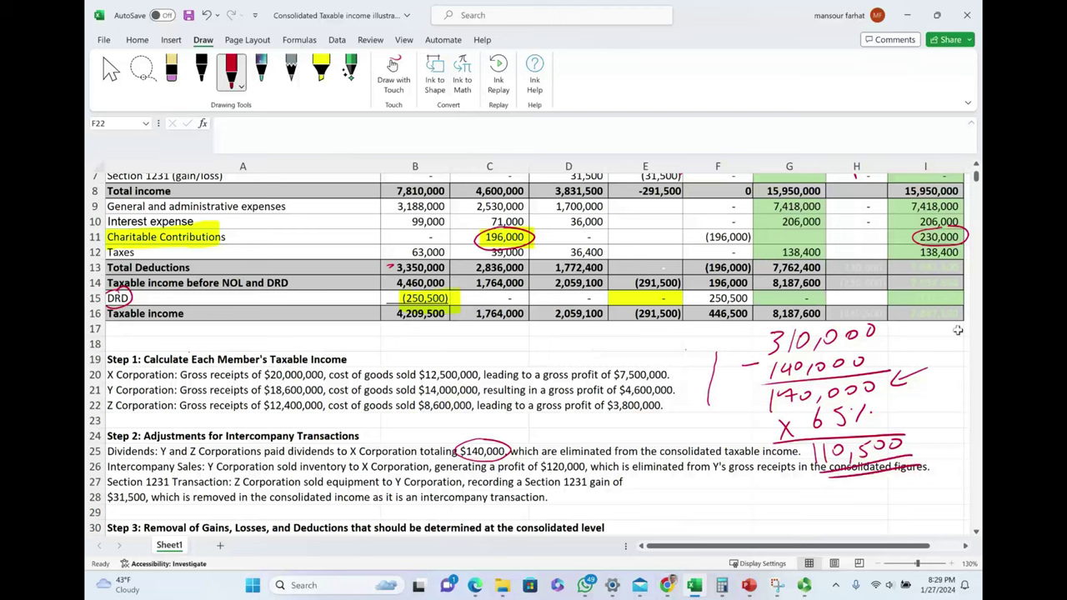
# Step: Apply the black font color to the consolidated total deductions, taxable income before NOL and DRD, DRD and taxable income in I13:I16
pyautogui.moveTo(924, 271); pyautogui.dragTo(925, 286)
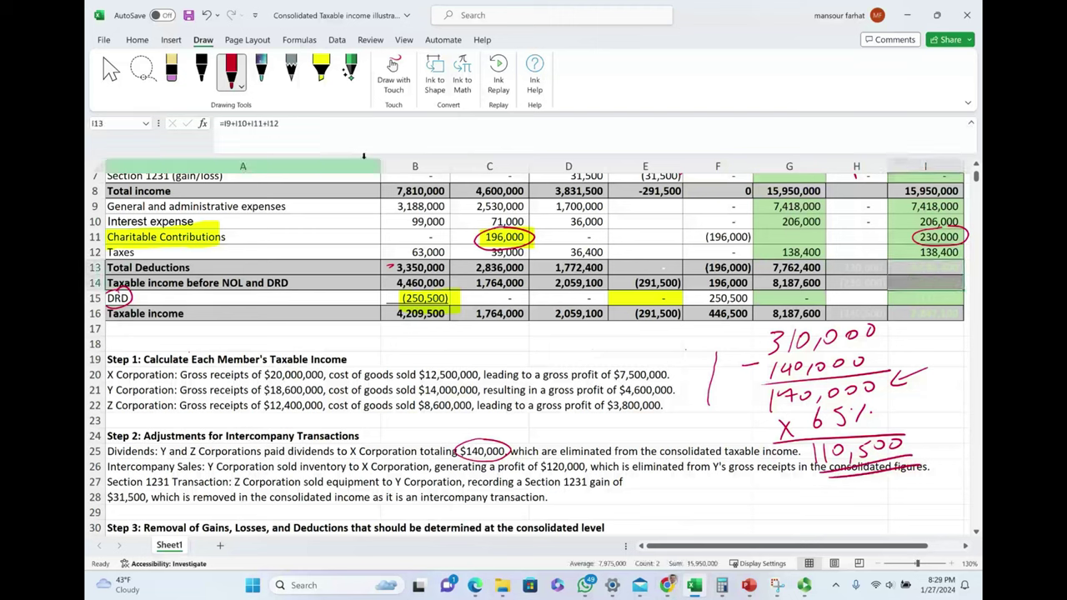
pyautogui.click(137, 39)
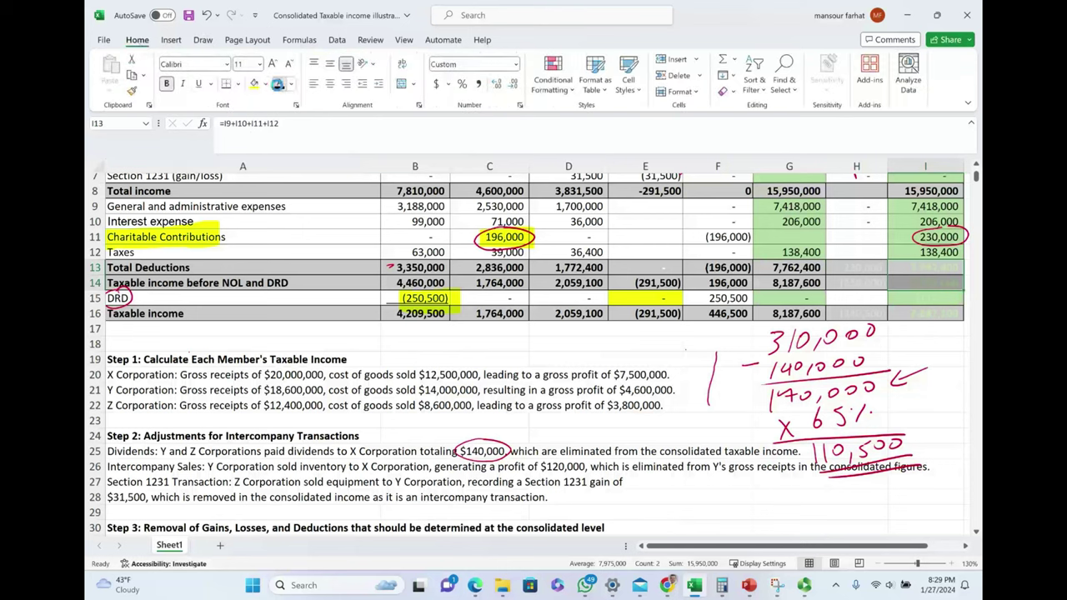
pyautogui.click(279, 83)
pyautogui.click(933, 297)
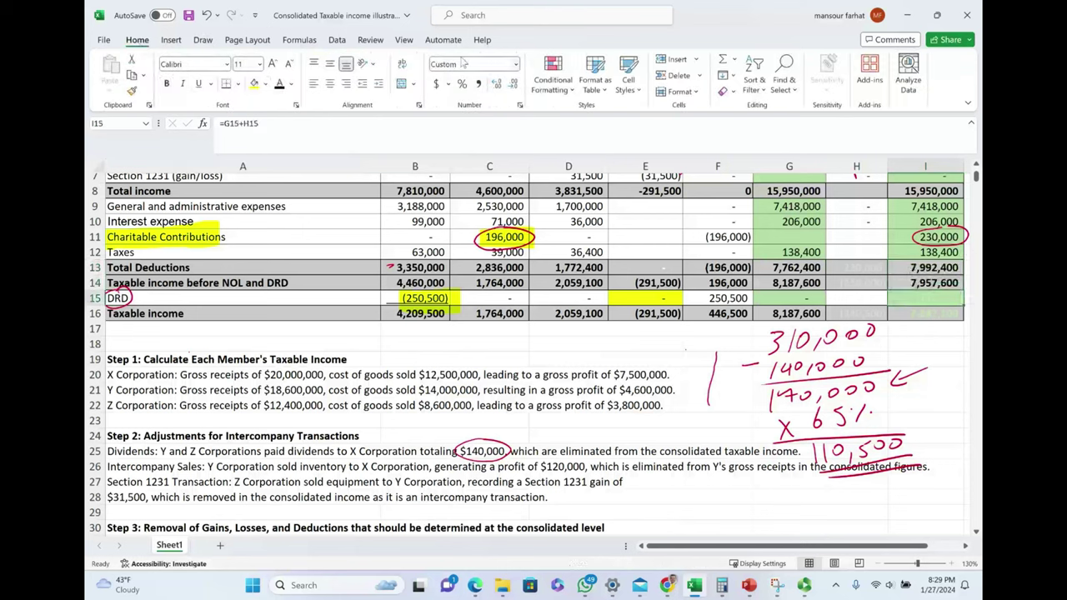
pyautogui.click(280, 84)
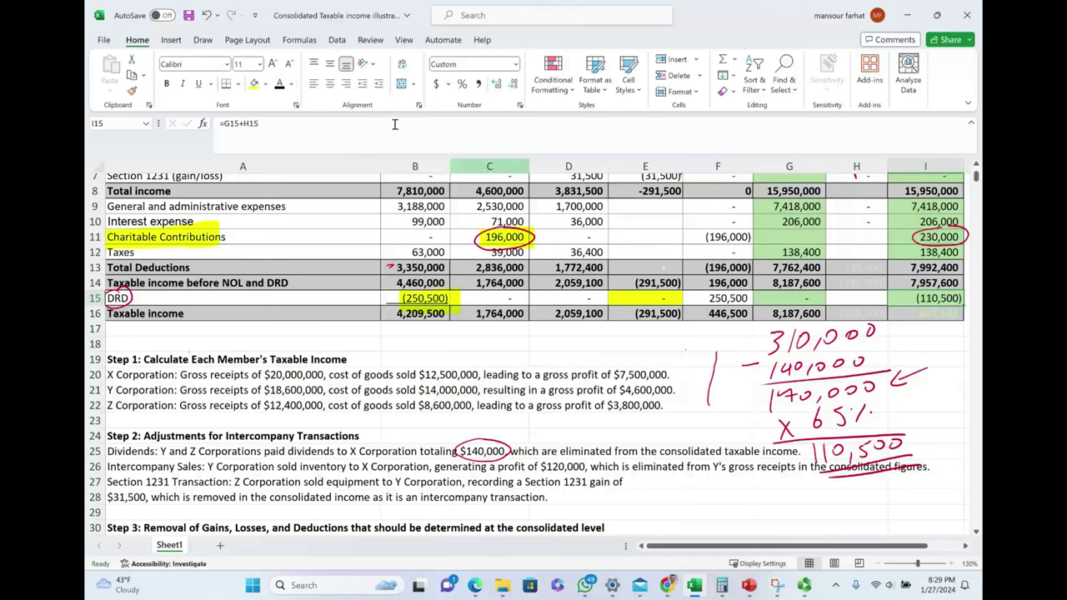
pyautogui.click(940, 314)
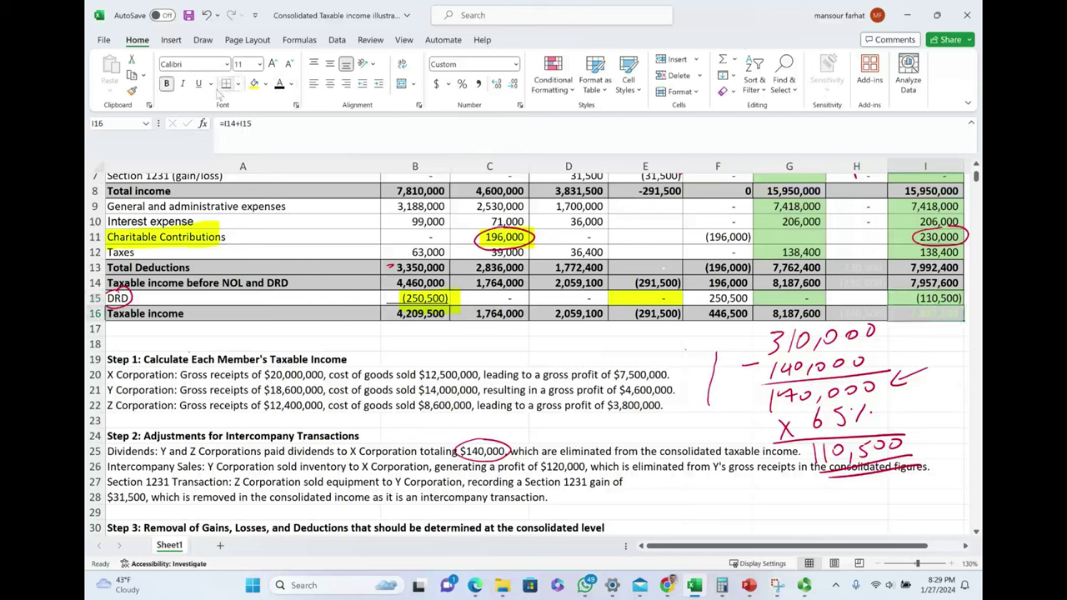
pyautogui.click(280, 83)
# Step: Remove the red circle around the consolidated charitable contributions and the red ticks beside the adjustments in E5:E7
pyautogui.scroll(2, 690, 387)
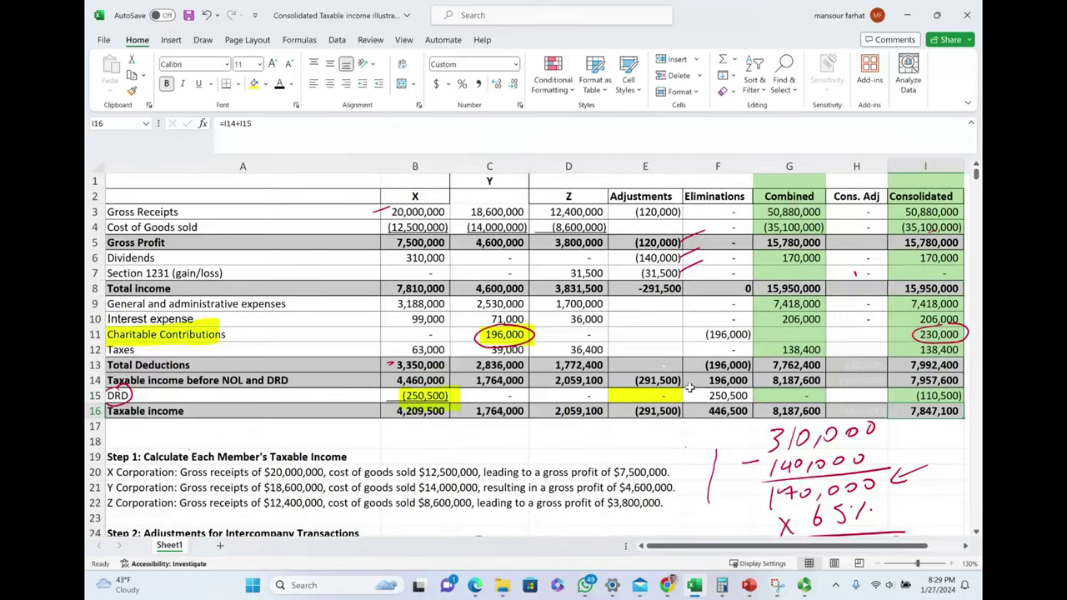
pyautogui.moveTo(925, 320); pyautogui.dragTo(925, 380)
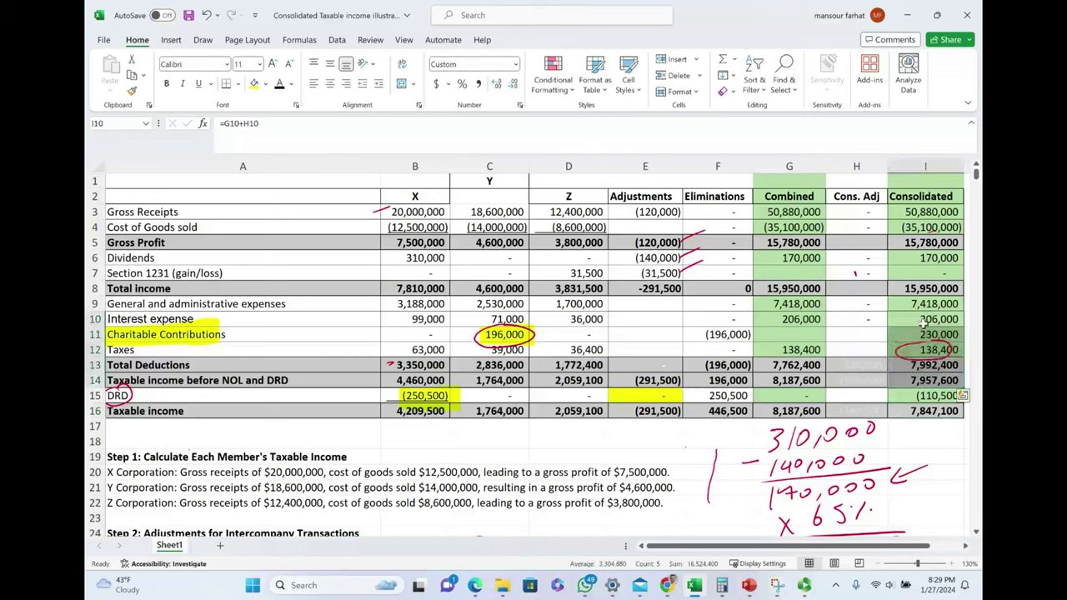
pyautogui.hotkey('ctrl', 'z')
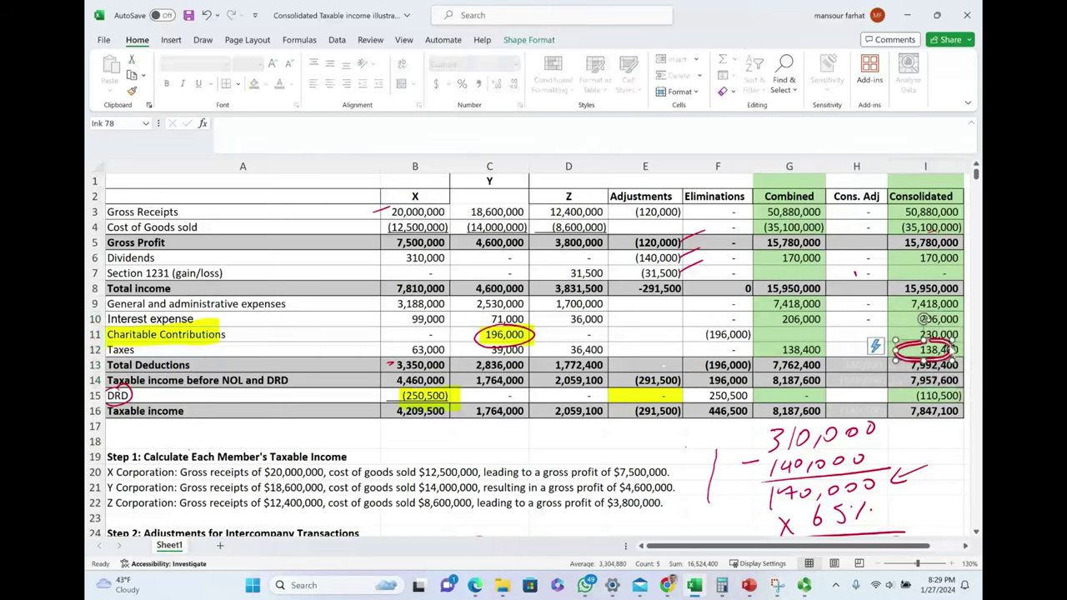
pyautogui.moveTo(685, 235); pyautogui.dragTo(691, 255)
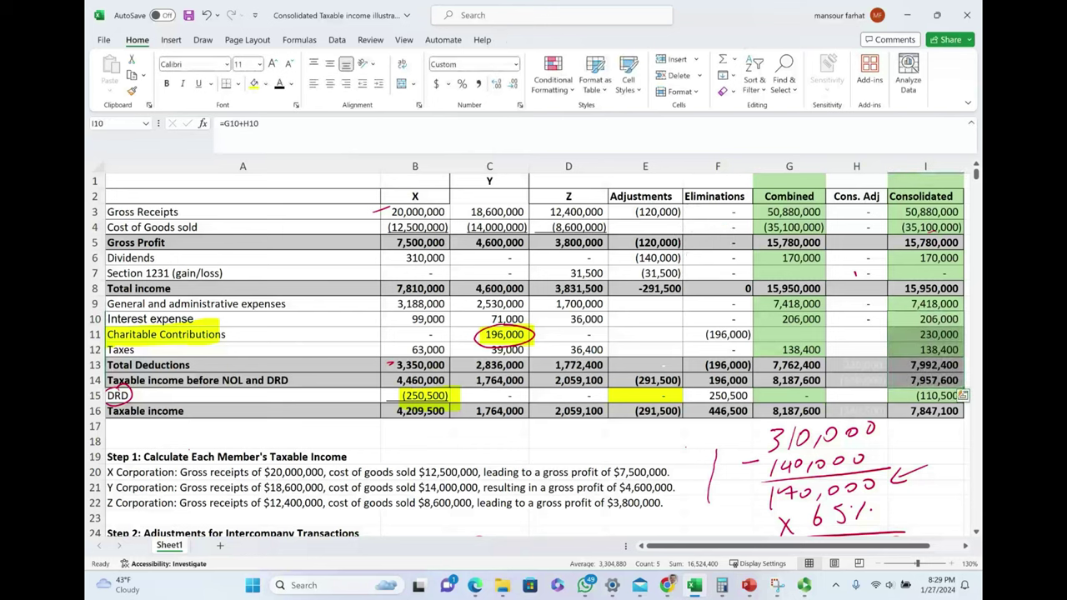
# Step: Circle the intercompany adjustments in E5, E6 and E7 with the red pen
pyautogui.hotkey('alt', 'j')
pyautogui.press('i')
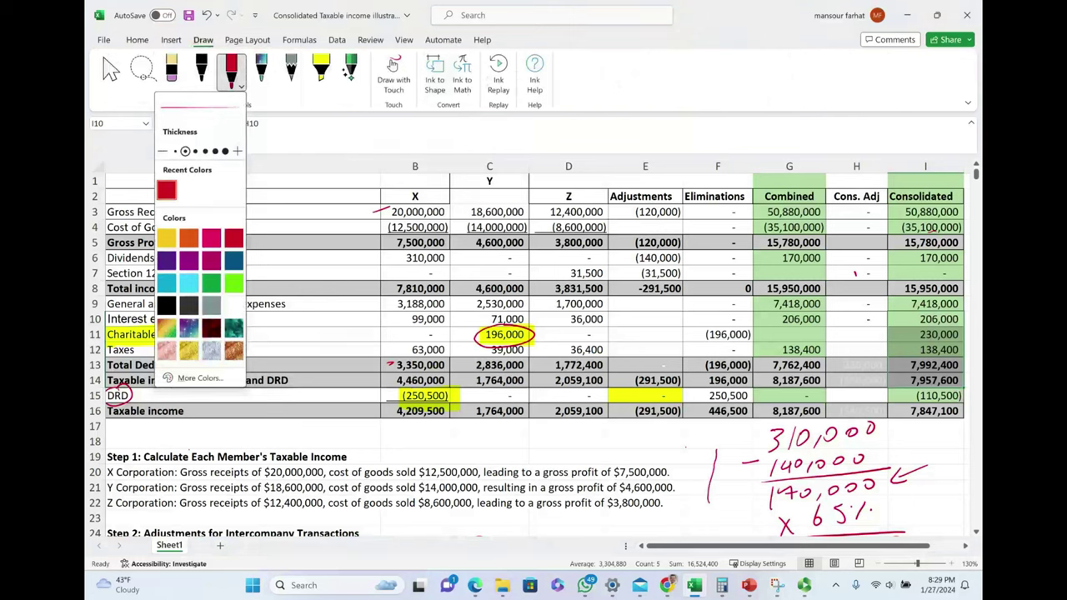
pyautogui.press('Escape')
pyautogui.moveTo(663, 234)
pyautogui.mouseDown()
pyautogui.moveTo(681, 232)
pyautogui.moveTo(680, 267)
pyautogui.moveTo(688, 250)
pyautogui.mouseUp()
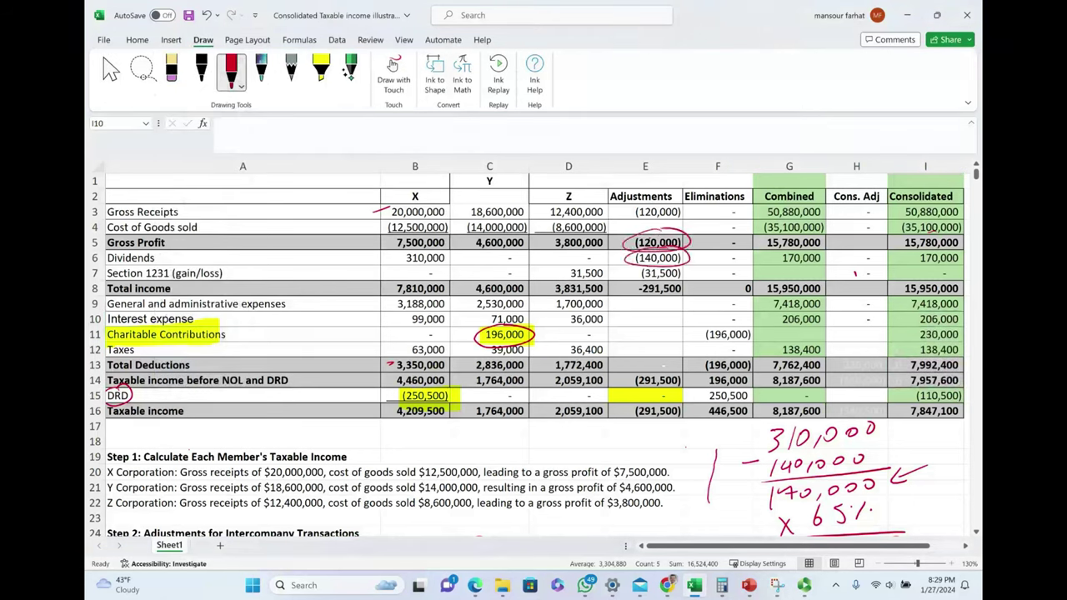
pyautogui.moveTo(660, 266)
pyautogui.mouseDown()
pyautogui.moveTo(680, 286)
pyautogui.moveTo(660, 264)
pyautogui.mouseUp()
# Step: Circle the charitable contributions and DRD eliminations in F11 and F15 in red, adding arrows to them and across to I11 and I15
pyautogui.moveTo(737, 320)
pyautogui.mouseDown()
pyautogui.moveTo(697, 337)
pyautogui.moveTo(747, 320)
pyautogui.mouseUp()
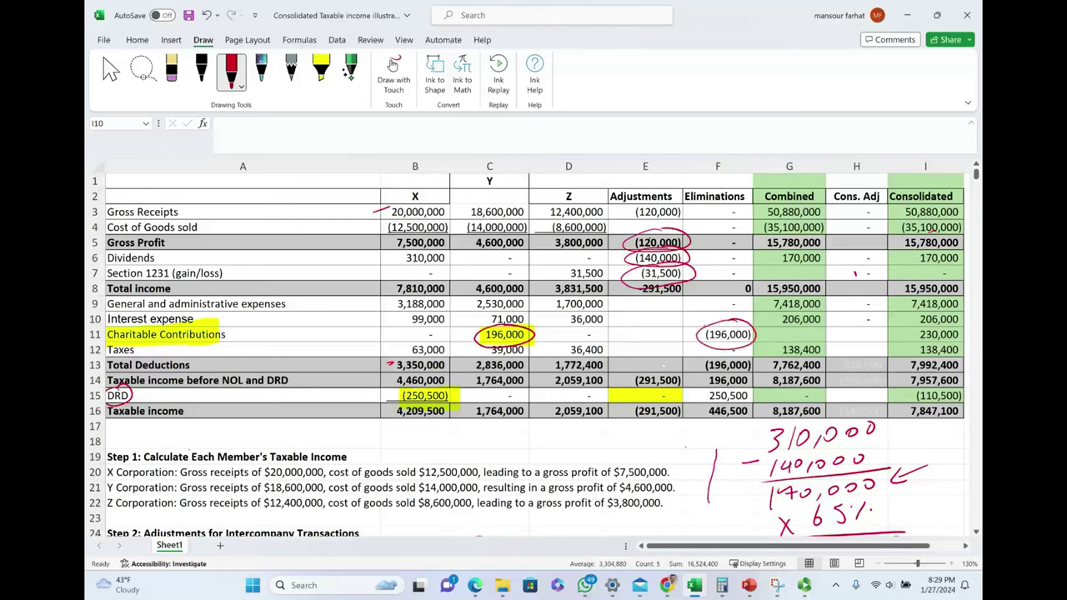
pyautogui.moveTo(730, 387)
pyautogui.mouseDown()
pyautogui.moveTo(705, 404)
pyautogui.moveTo(752, 388)
pyautogui.mouseUp()
pyautogui.moveTo(657, 336); pyautogui.dragTo(693, 335)
pyautogui.moveTo(672, 391); pyautogui.dragTo(692, 389)
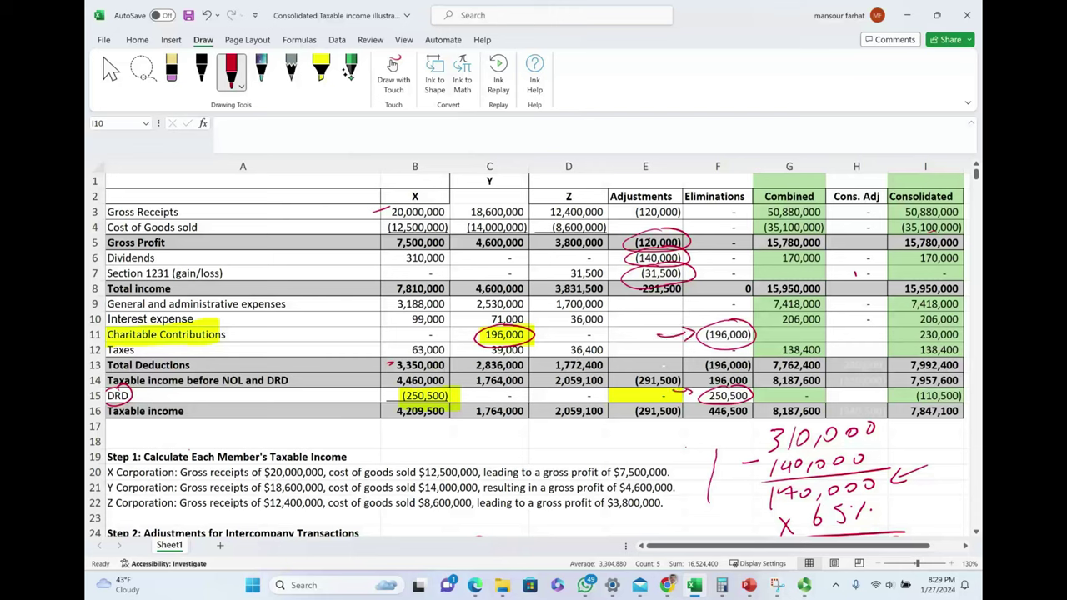
pyautogui.moveTo(750, 337); pyautogui.dragTo(907, 337)
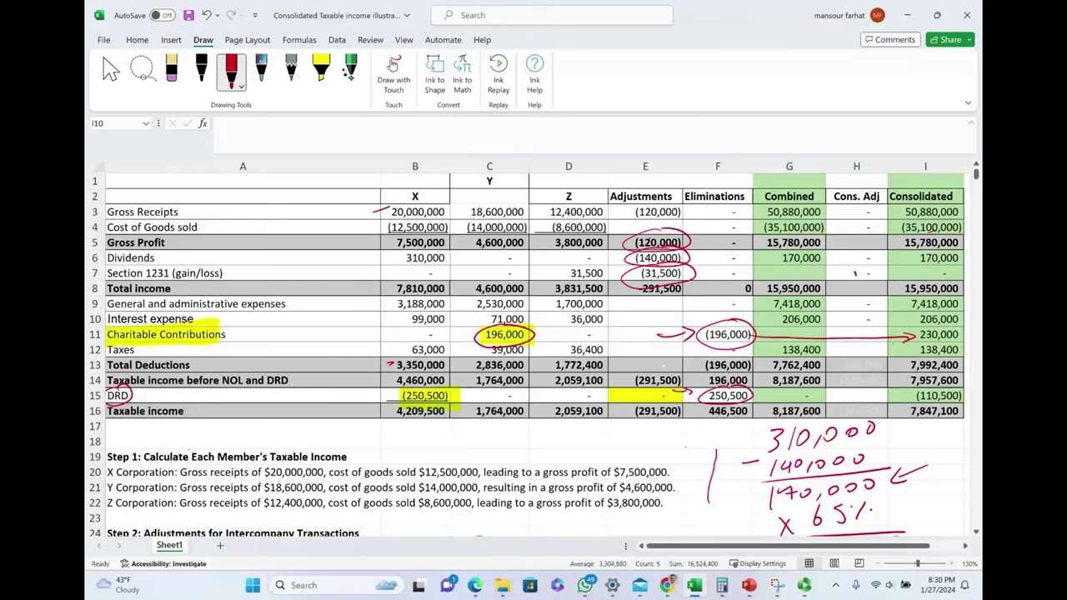
pyautogui.moveTo(754, 396); pyautogui.dragTo(899, 395)
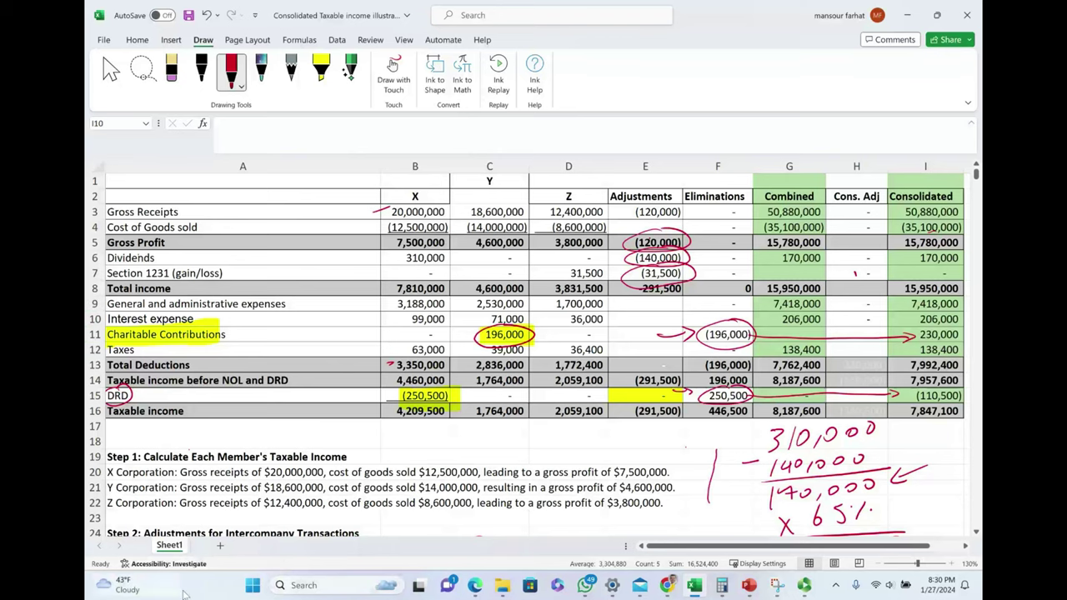
# Step: Remove the handwritten 310,000, 140,000 and 170,000, the circles around E7 and F15, and the row 11 arrow to the consolidated amount
pyautogui.moveTo(185, 595)
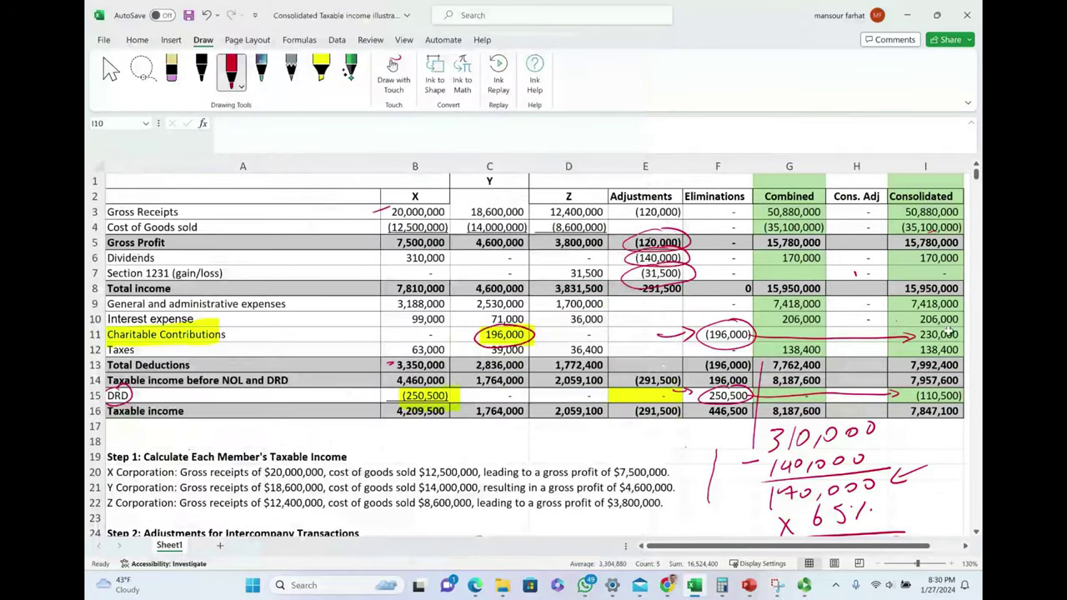
pyautogui.scroll(-8, 857, 258)
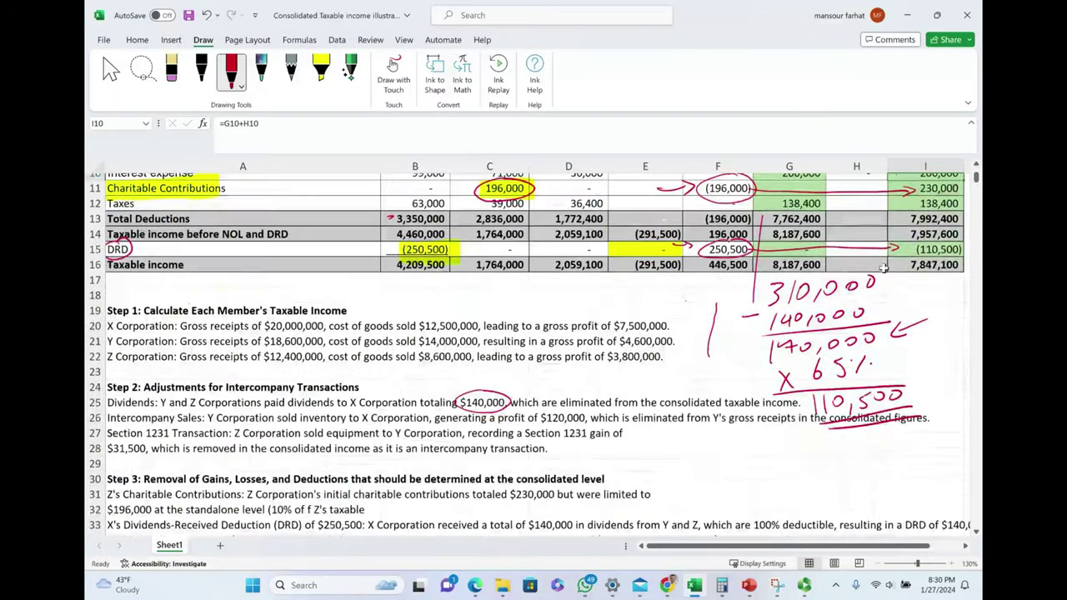
pyautogui.scroll(4, 890, 262)
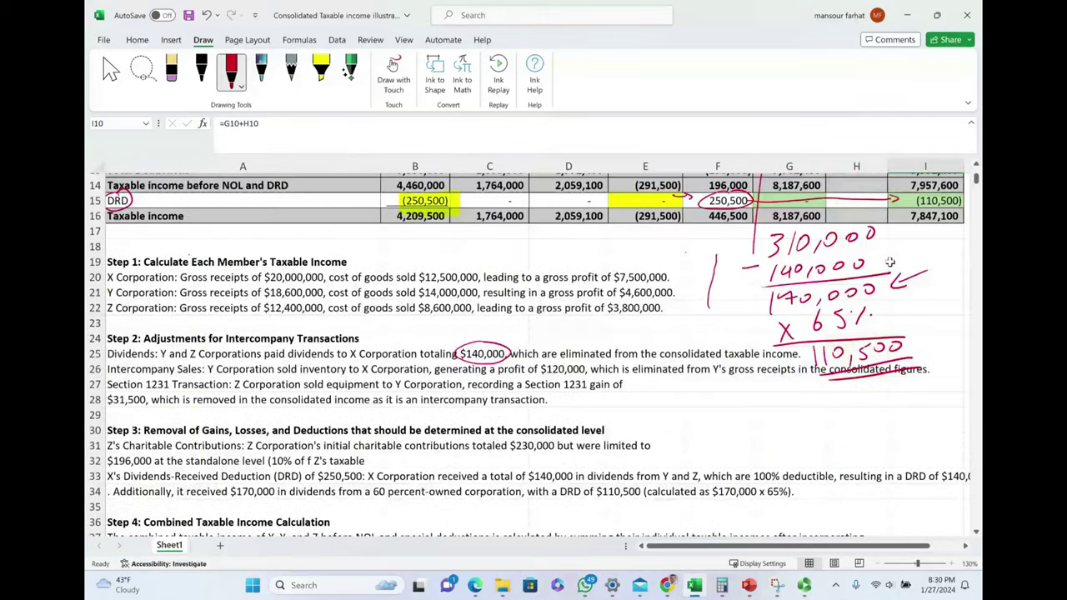
pyautogui.scroll(-3, 890, 262)
pyautogui.scroll(7, 740, 328)
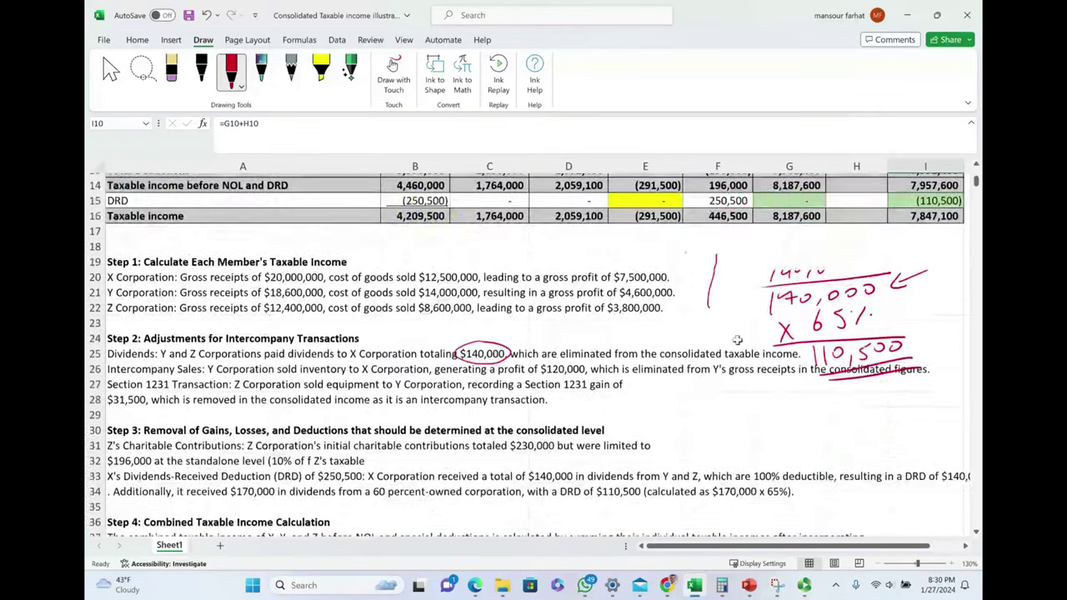
pyautogui.click(843, 432)
pyautogui.click(757, 335)
pyautogui.click(751, 382)
pyautogui.press('Delete')
pyautogui.click(755, 392)
pyautogui.press('Delete')
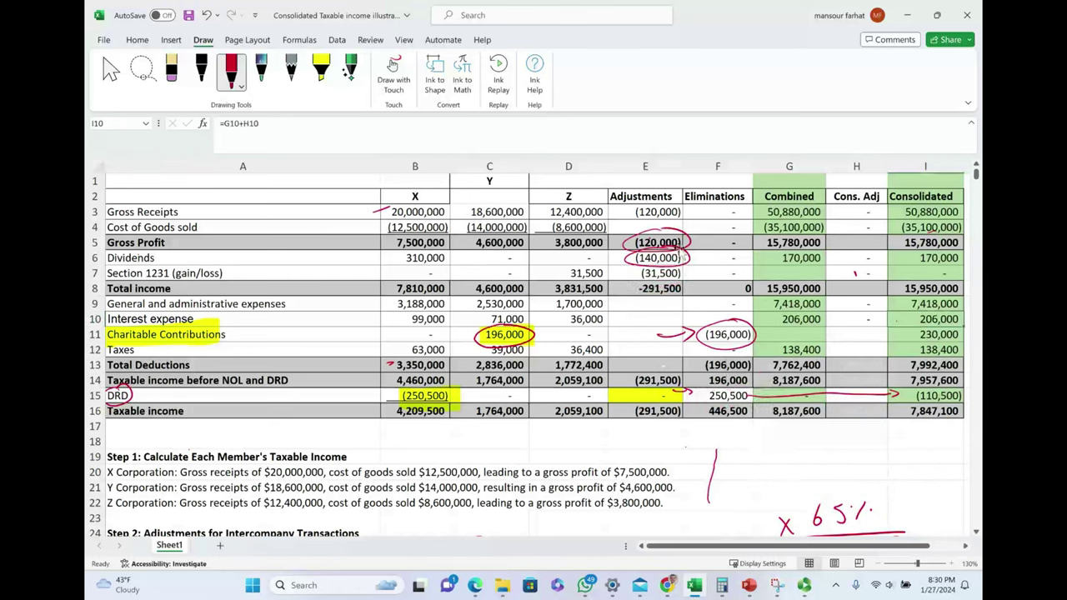
# Step: Remove the red circles around E5, E6 and F11, the long DRD arrow in row 15 and the short arrows pointing to F11 and F15
pyautogui.click(690, 265)
pyautogui.press('Delete')
pyautogui.click(757, 335)
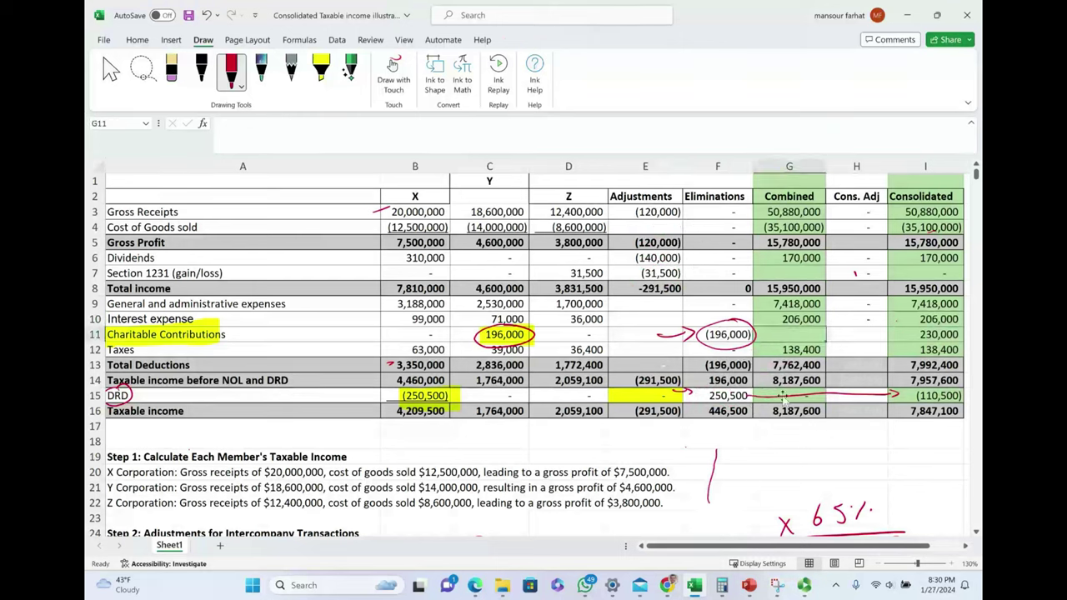
pyautogui.click(755, 335)
pyautogui.press('Delete')
pyautogui.click(799, 395)
pyautogui.press('Delete')
pyautogui.click(688, 390)
pyautogui.press('Delete')
pyautogui.click(676, 334)
pyautogui.press('Delete')
# Step: Remove the red vertical stroke beside Step 1, the handwritten × 65%, and the circle around Y's charitable contributions in C11
pyautogui.click(714, 481)
pyautogui.press('Delete')
pyautogui.click(828, 517)
pyautogui.click(832, 516)
pyautogui.press('Delete')
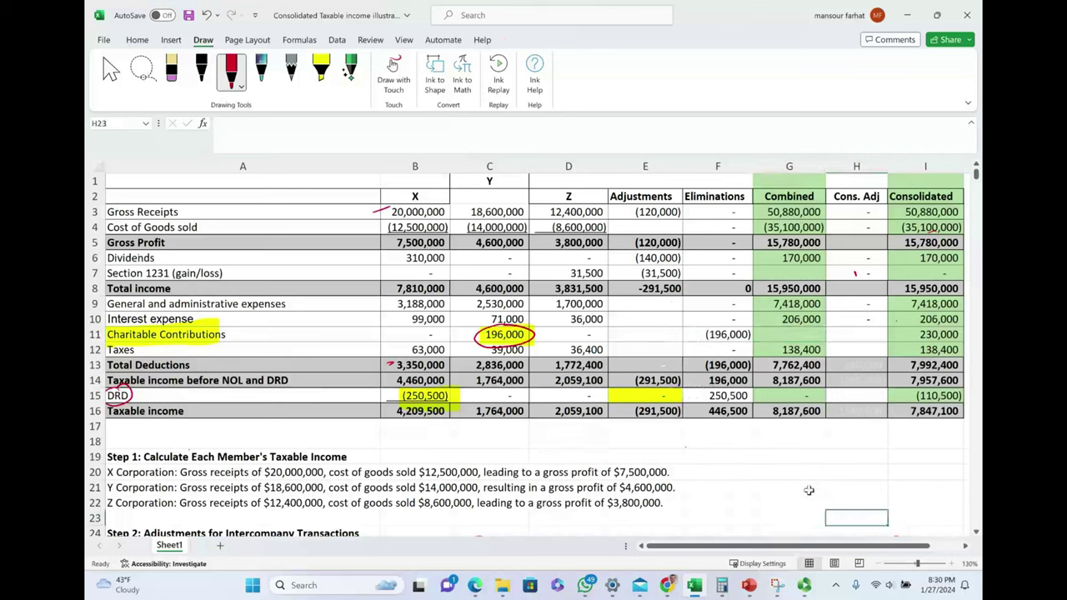
pyautogui.click(532, 334)
pyautogui.press('Delete')
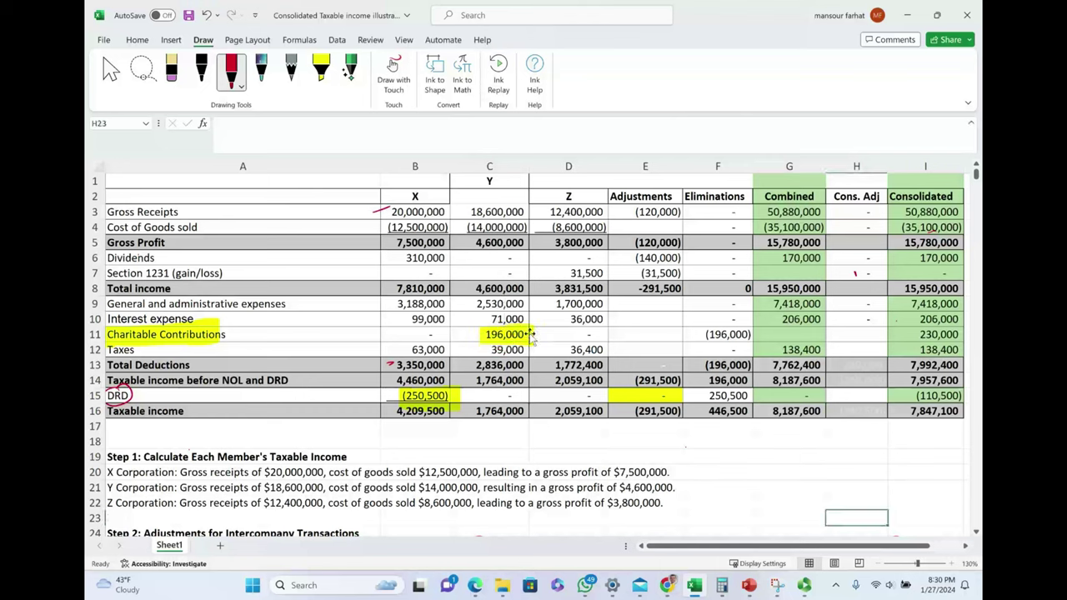